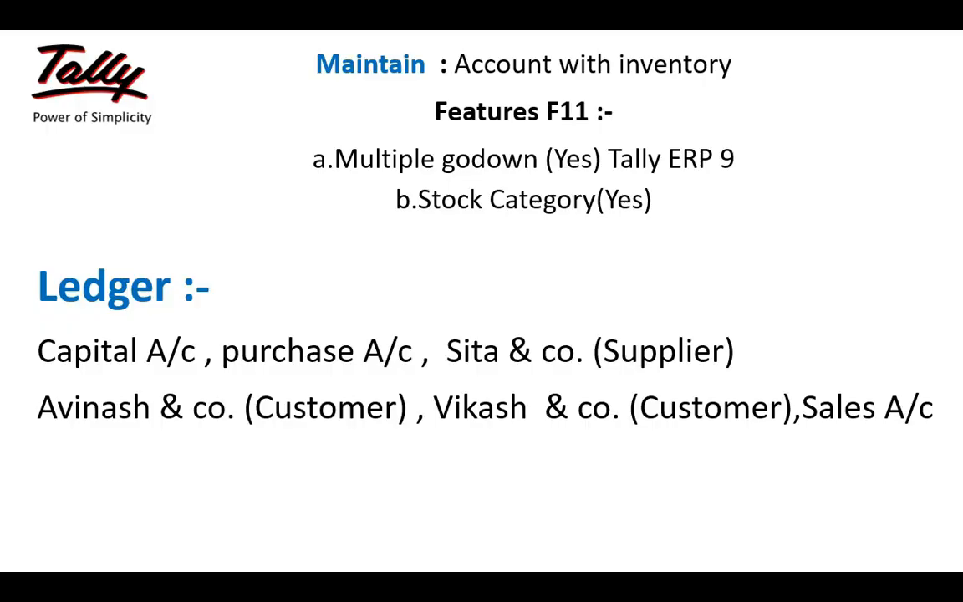
Switch to TallyPrime, leave the ledger creation form and reopen the list of masters for creation.
key(Right)
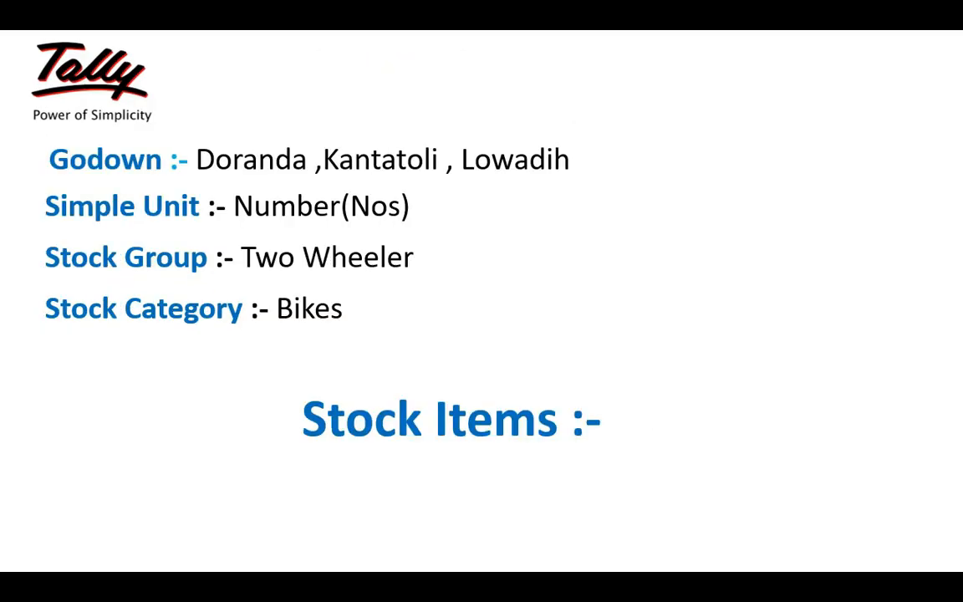
key(alt+Tab)
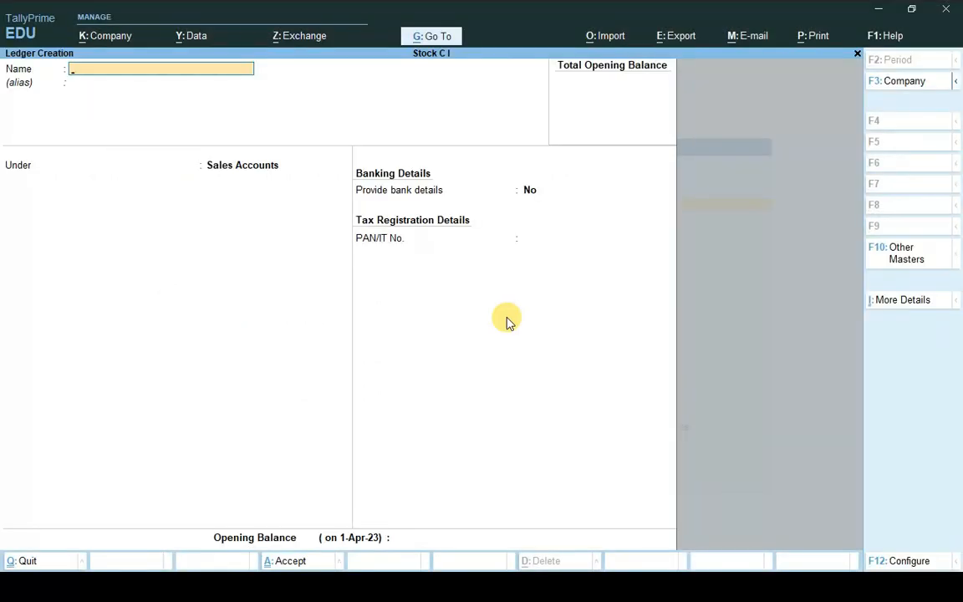
key(Escape)
key(y)
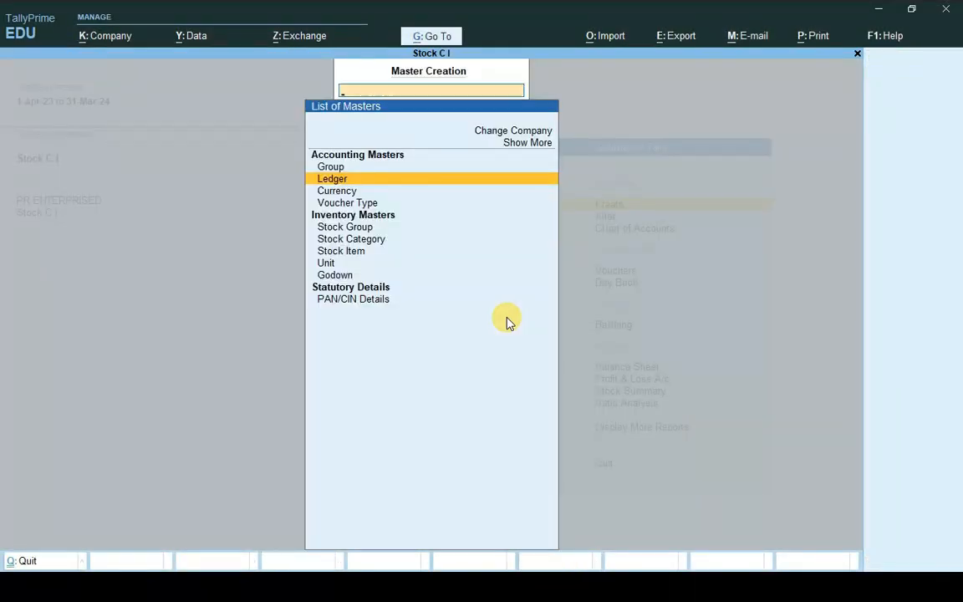
key(Escape)
key(Return)
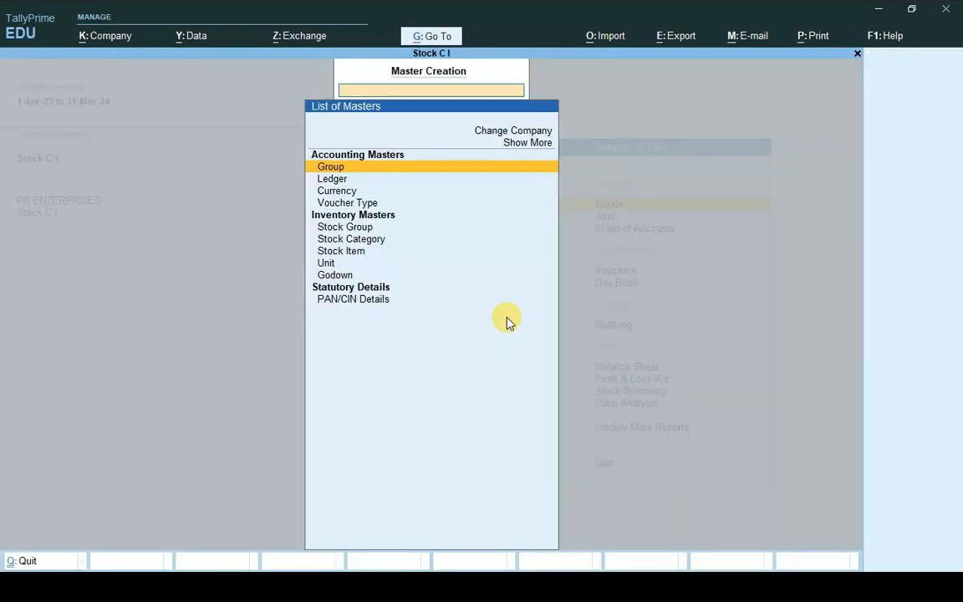
Create a new godown named Doranda under Primary instead of altering the default Main Location.
key(Down)
key(Down)
key(Down)
key(Down)
key(Down)
key(Down)
key(Down)
key(Down)
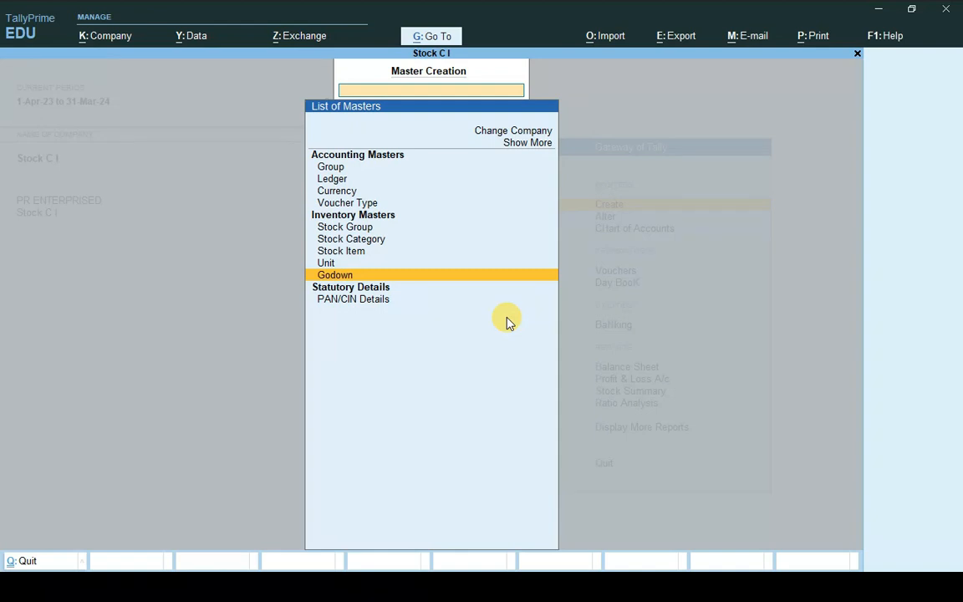
key(Return)
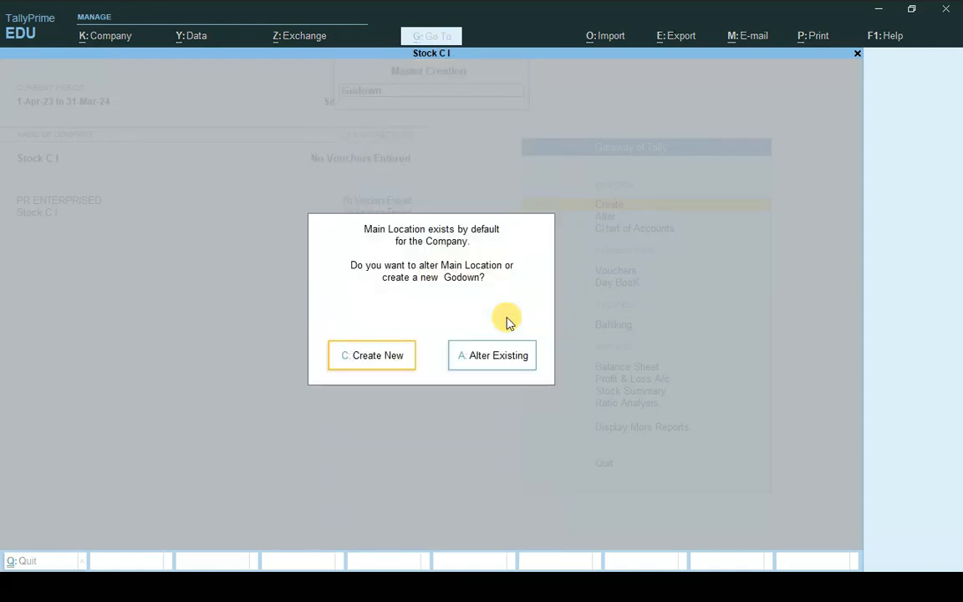
key(Return)
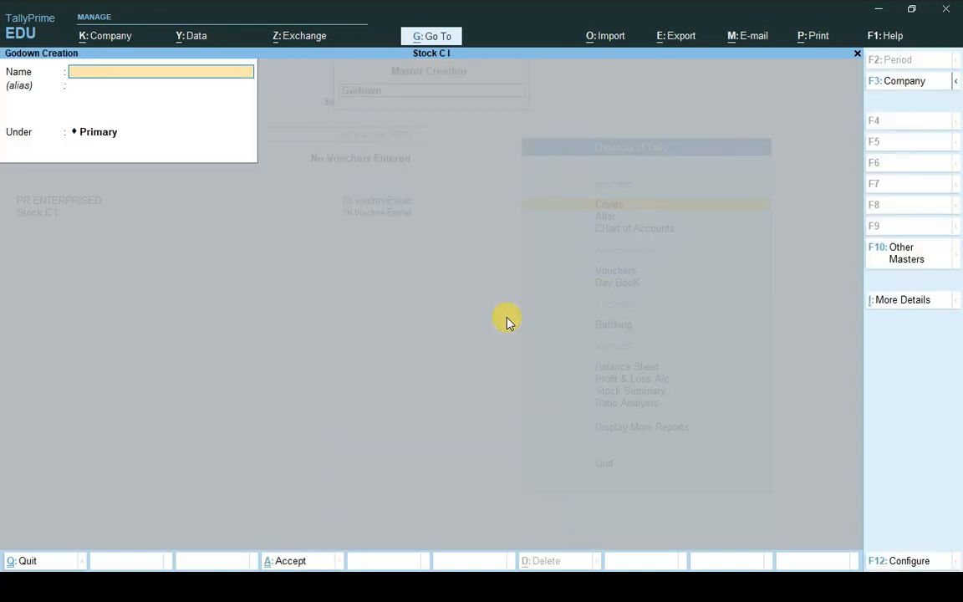
text(Doranda)
key(Return)
key(Return)
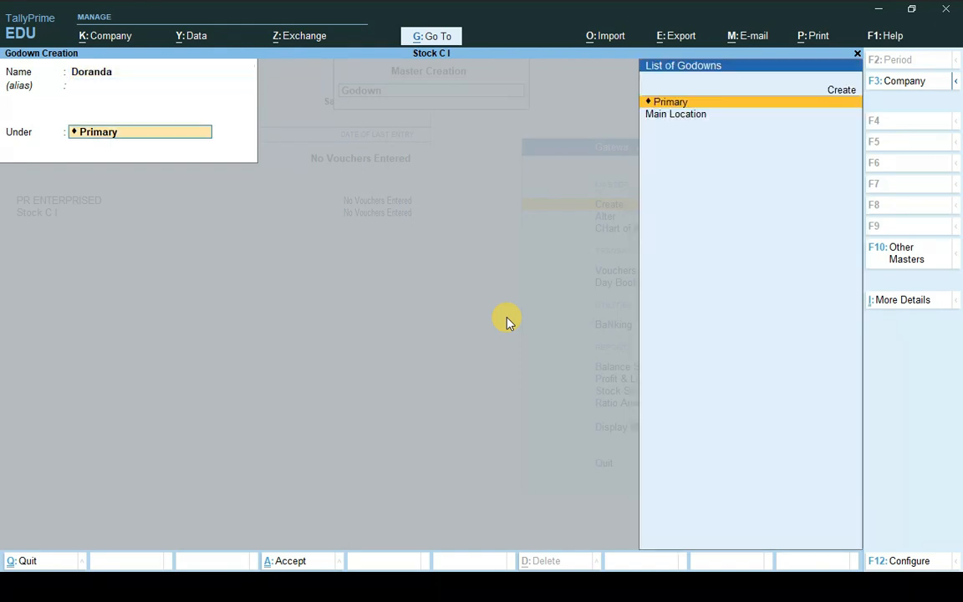
key(Return)
key(Return)
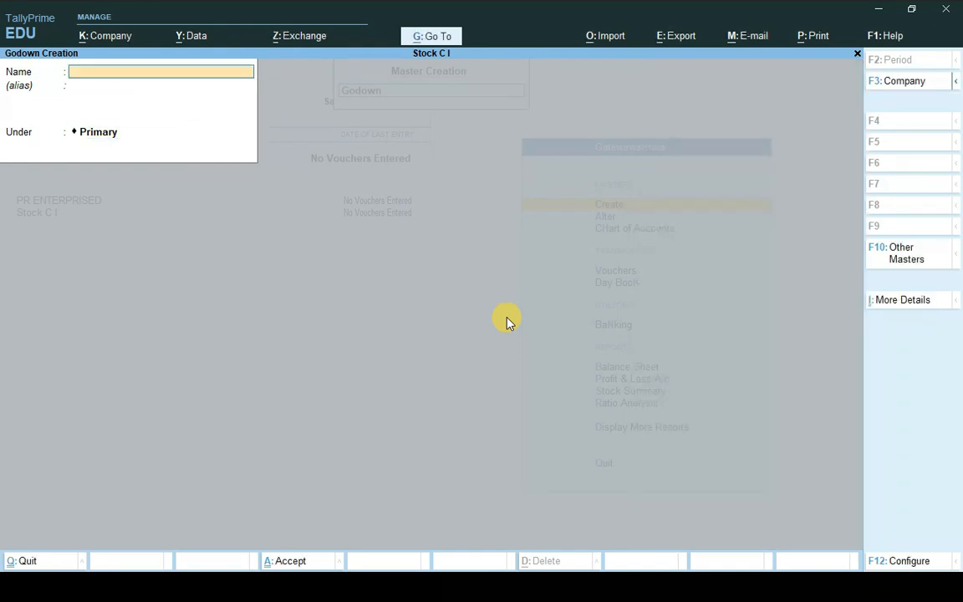
Create a second godown named Lalpur under Primary and accept it.
text(Lalpur)
key(Return)
key(Return)
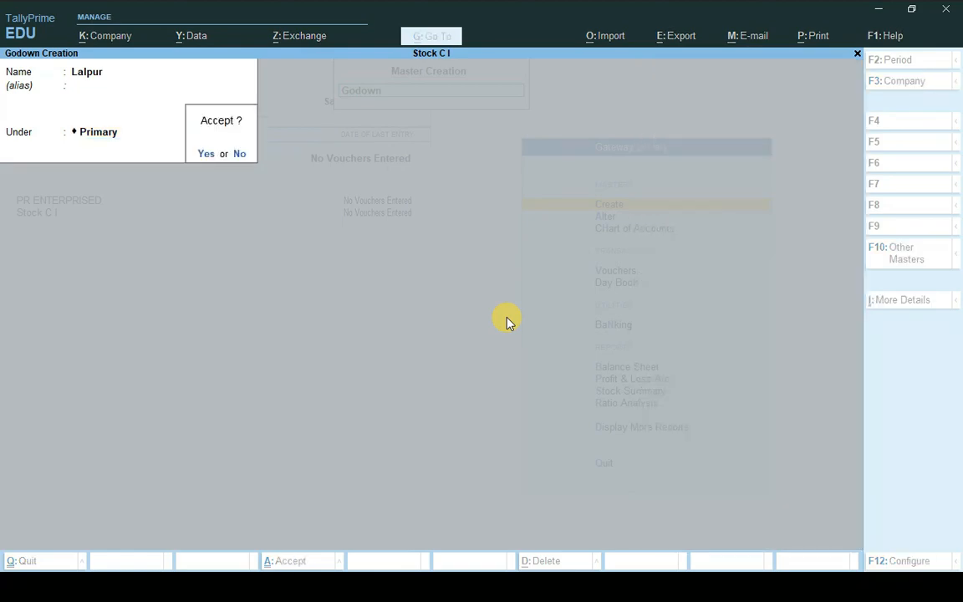
key(Return)
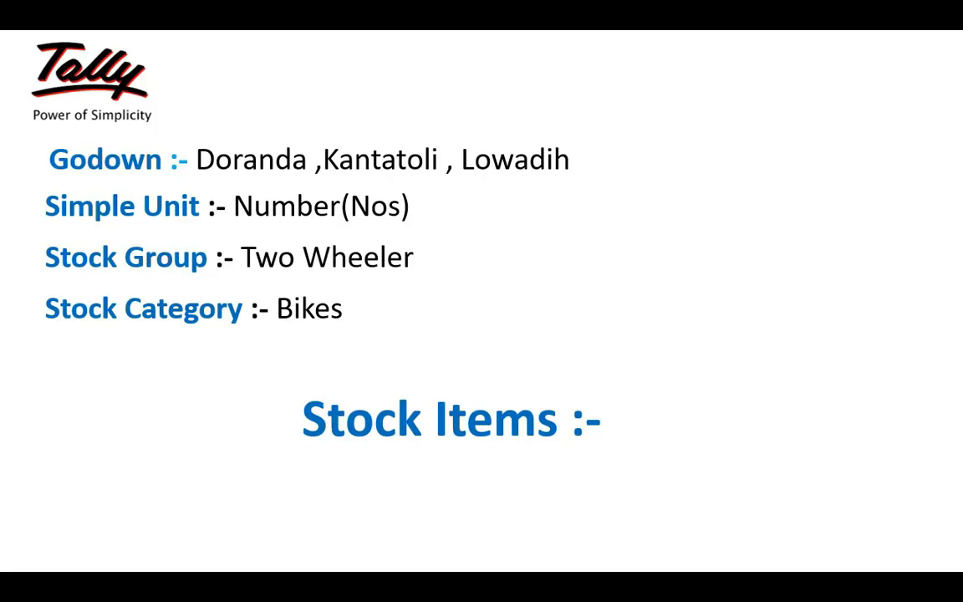
Create a godown named Kantatoli under Primary and return to the Gateway of Tally.
key(alt+Tab)
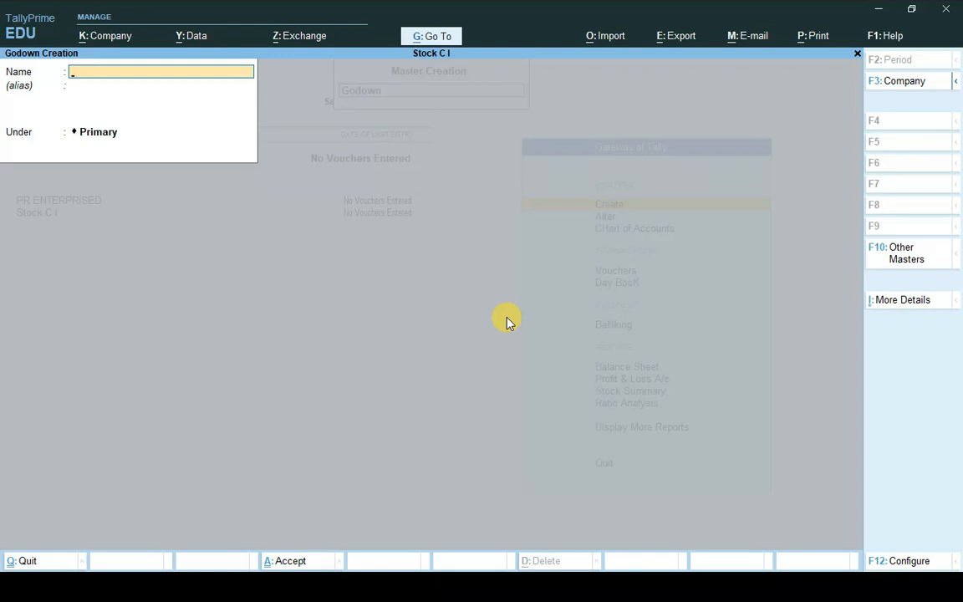
text(Kantatoli)
key(Return)
key(Return)
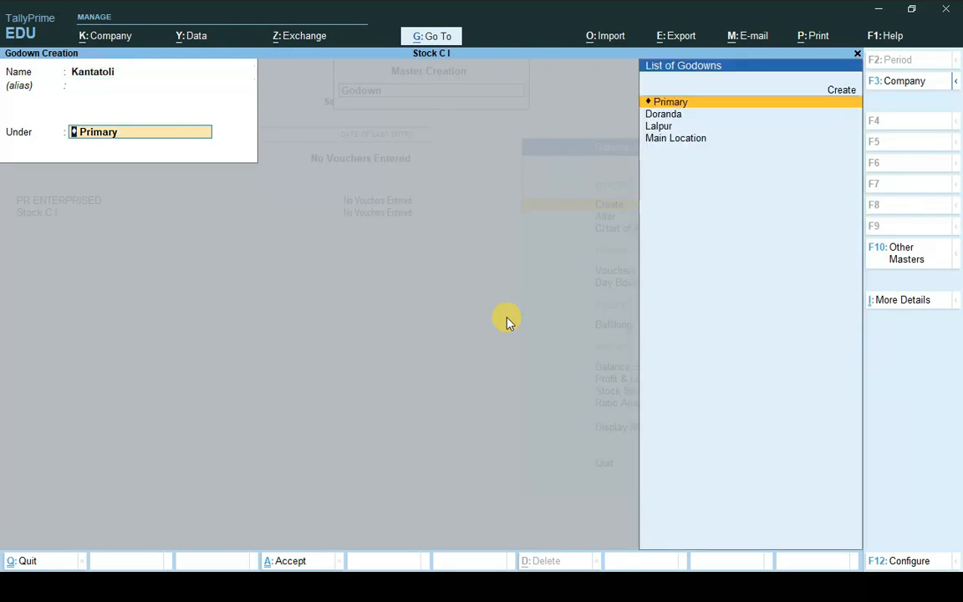
key(Return)
key(Return)
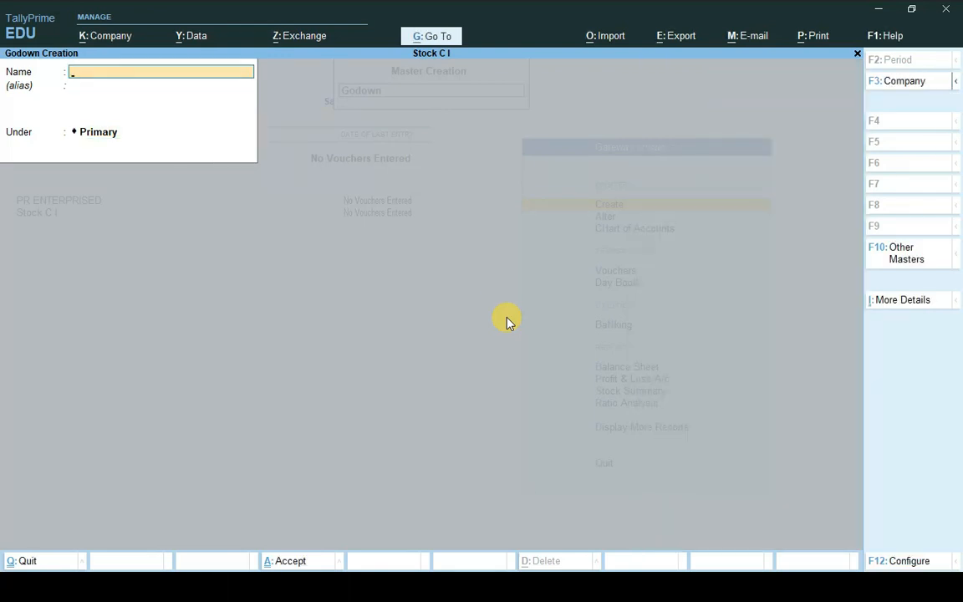
key(Escape)
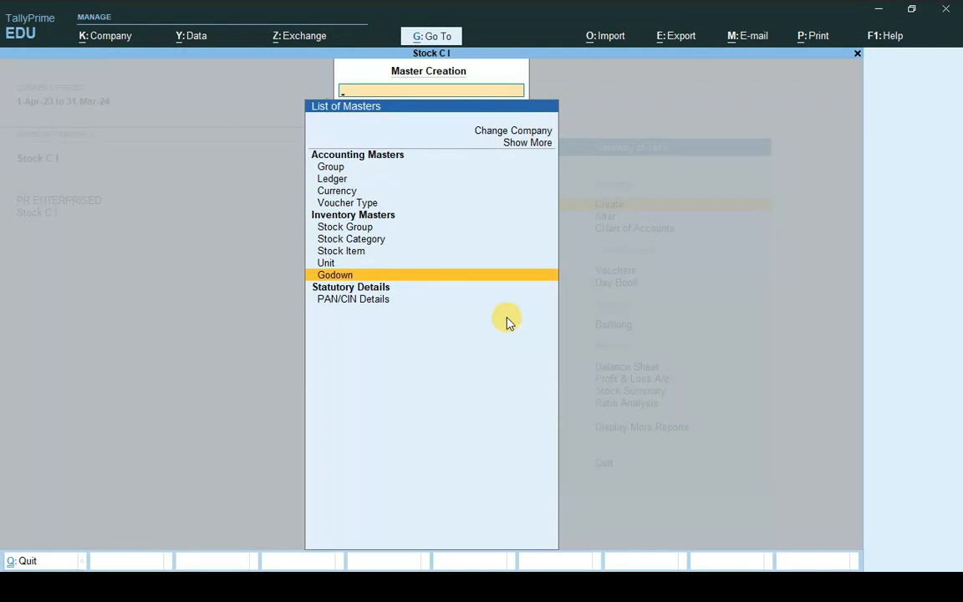
key(Up)
key(Up)
key(Escape)
Alter the Lalpur godown by renaming it Loadih, save it and return to the list of masters.
key(Down)
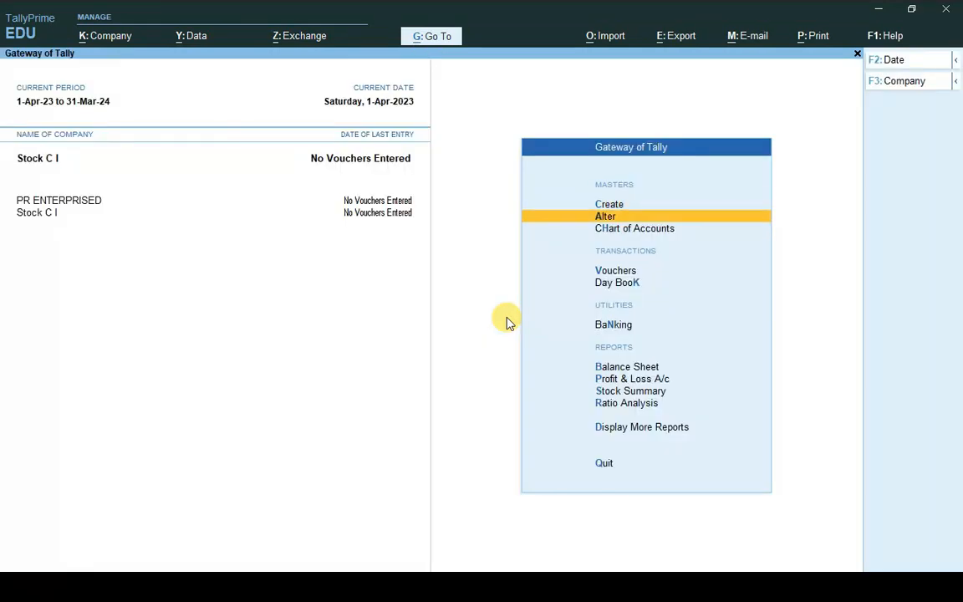
key(Return)
key(Down)
key(Down)
key(Down)
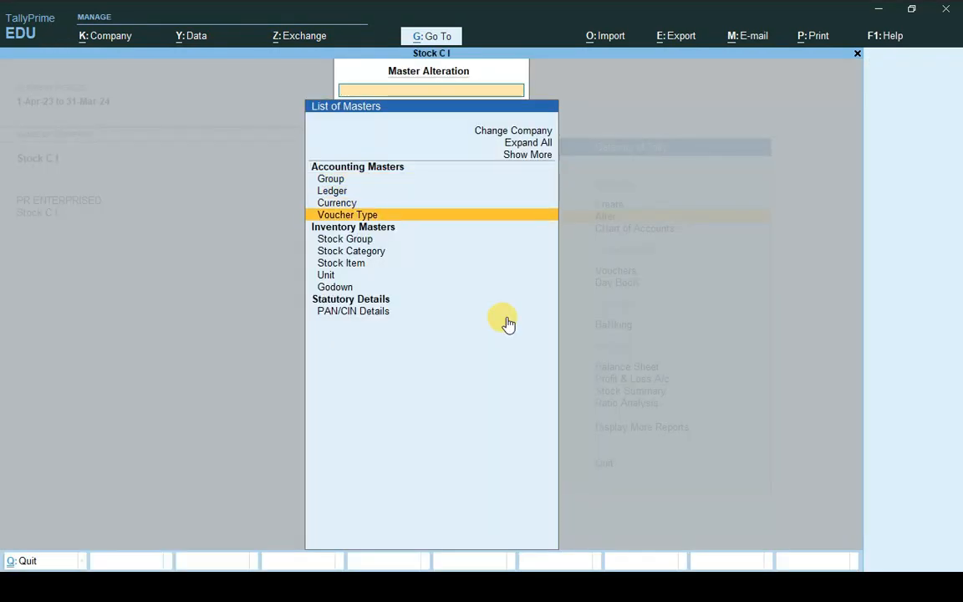
key(Down)
key(Down)
key(Down)
key(Down)
key(Down)
key(Return)
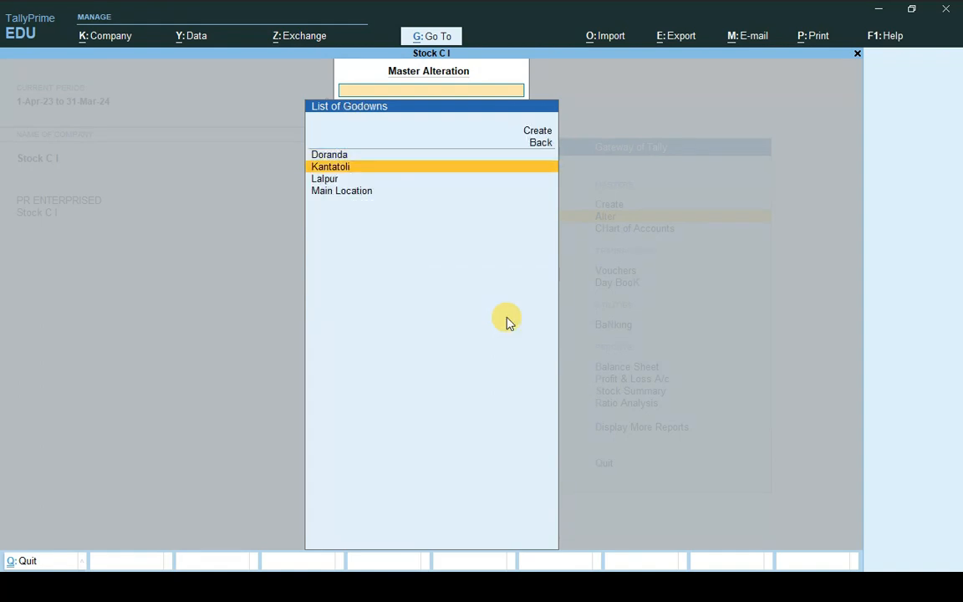
key(Down)
key(Return)
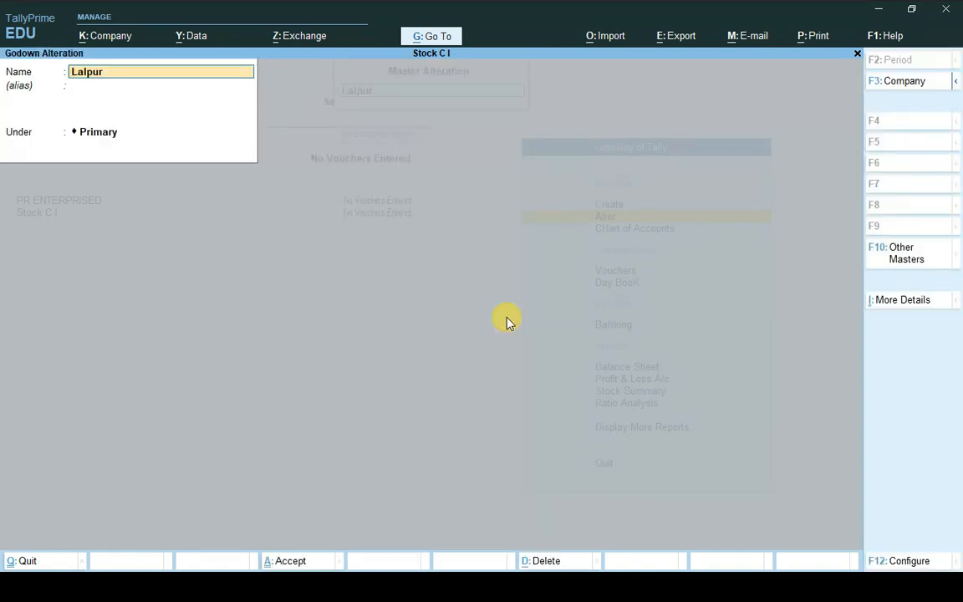
text(Loadih)
key(Return)
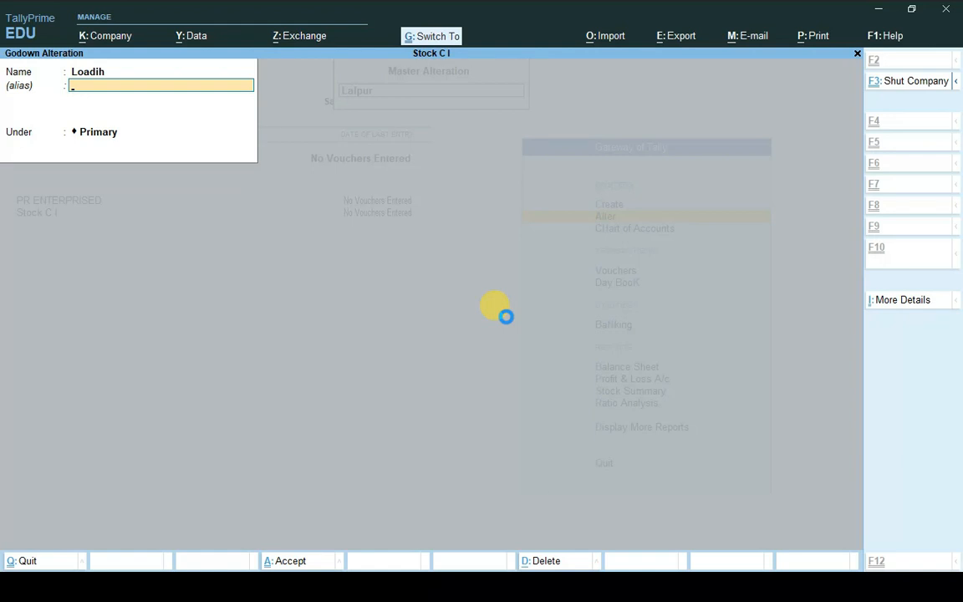
key(ctrl+a)
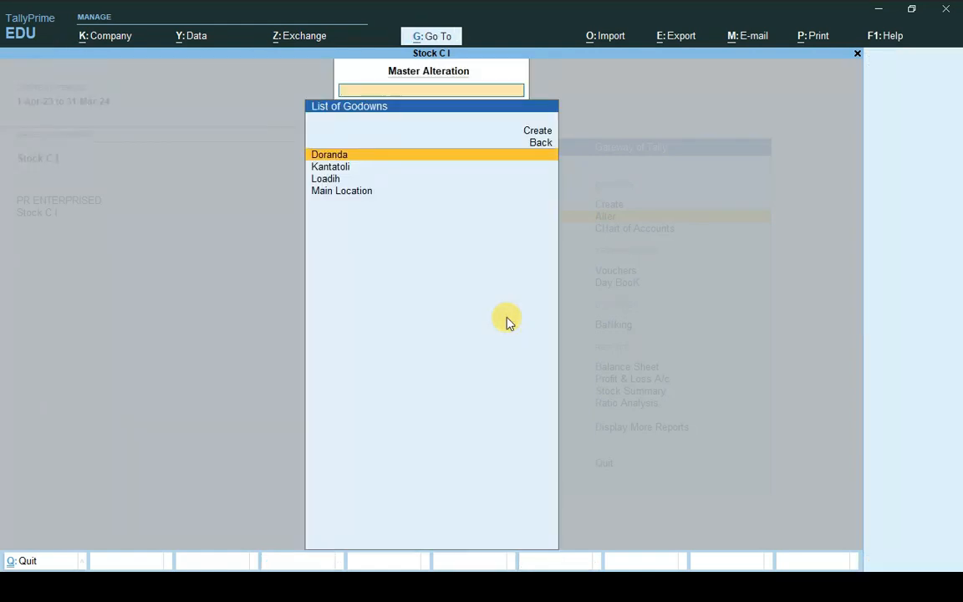
key(Escape)
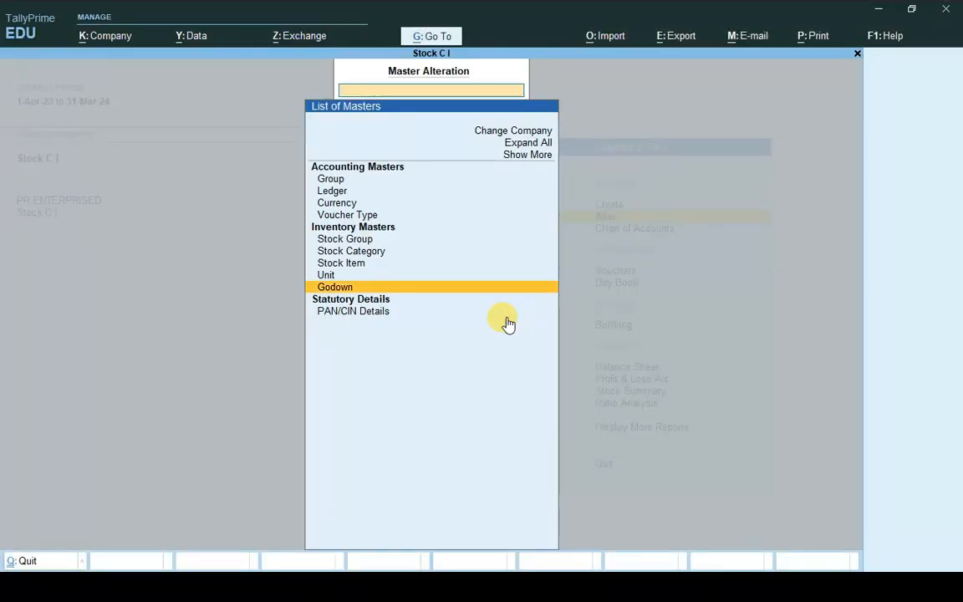
Create a simple unit with symbol nos, formal name Numbers and 0 decimal places.
key(Up)
key(Return)
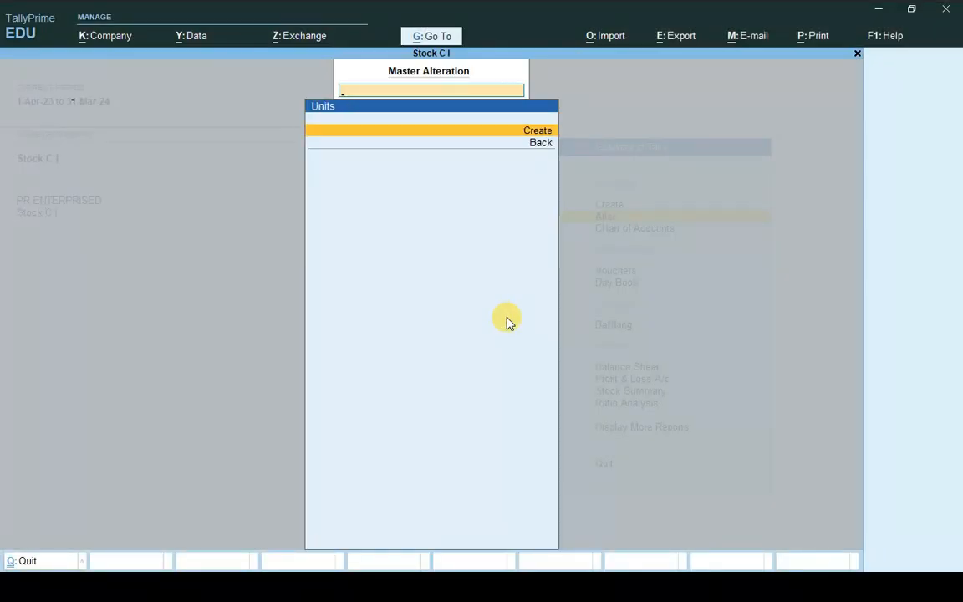
key(Return)
text(nos)
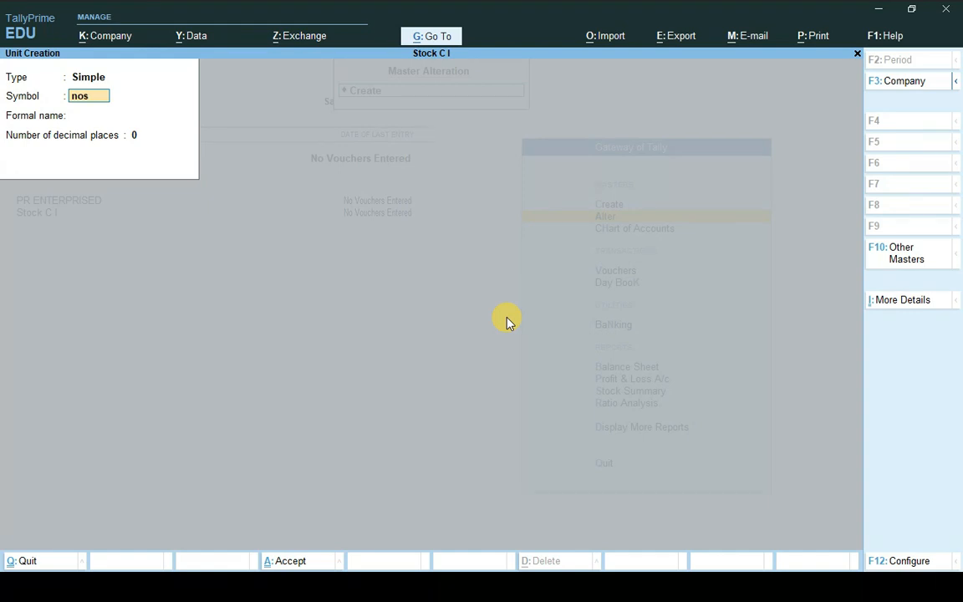
key(Return)
text(Numbers)
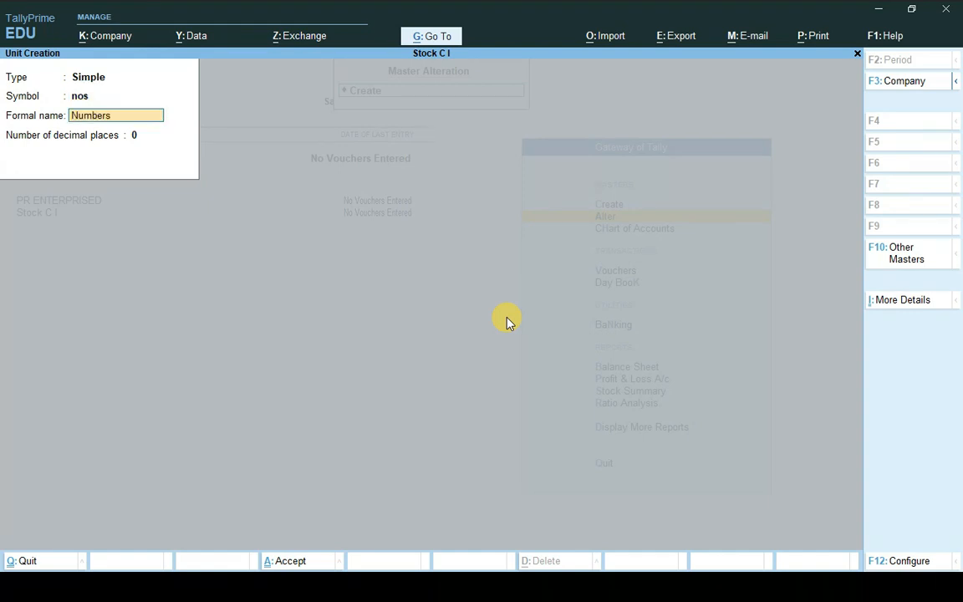
key(Return)
key(ctrl)
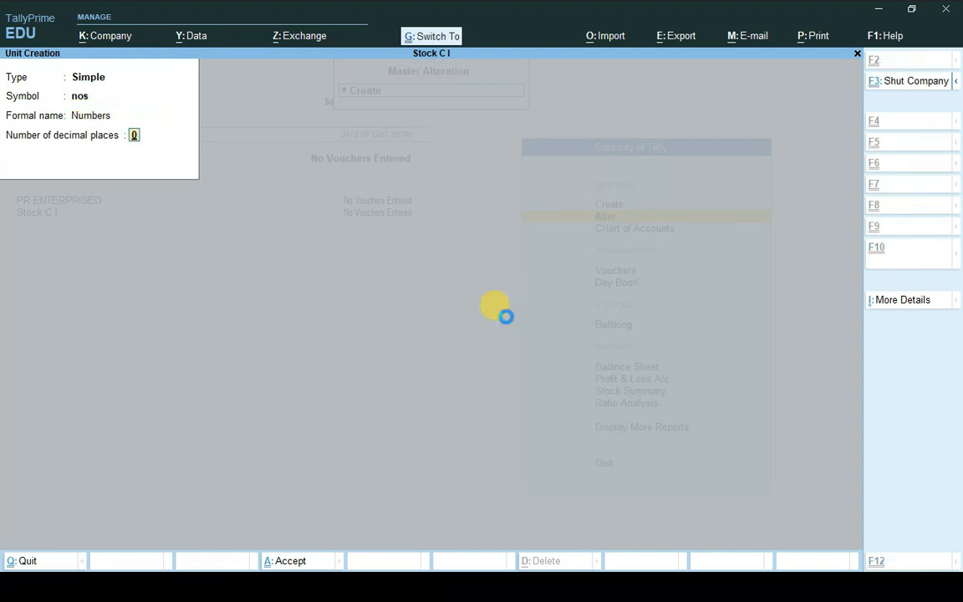
key(ctrl+a)
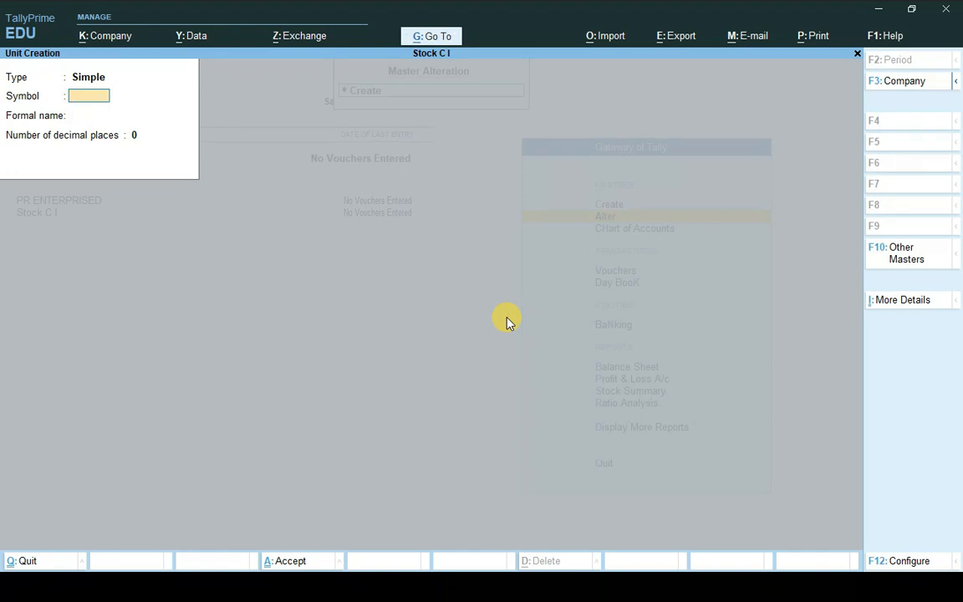
key(Escape)
key(Escape)
key(Escape)
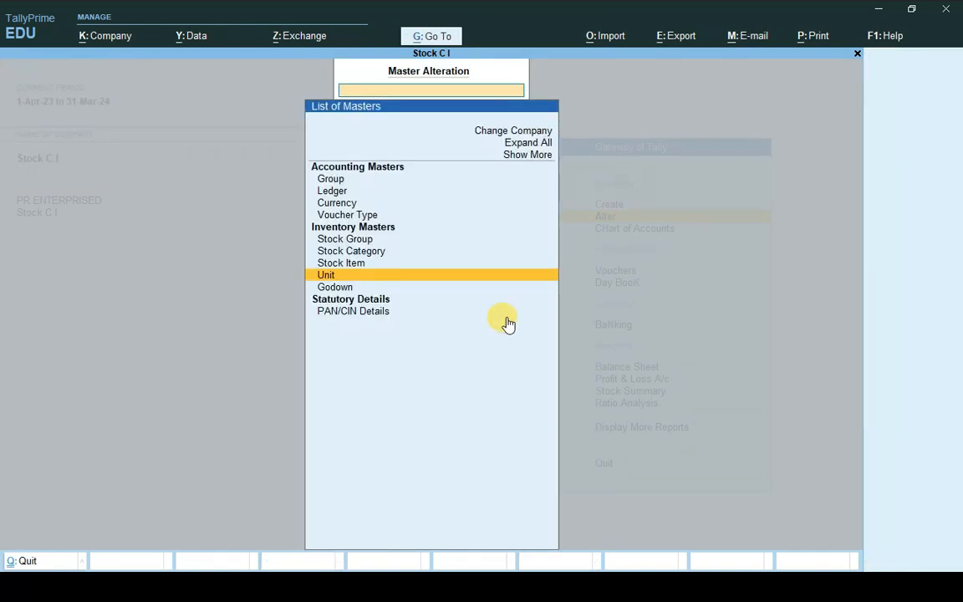
Create a stock group named Two Wheeler under Primary, leaving the adding of item quantities at No.
key(Up)
key(Return)
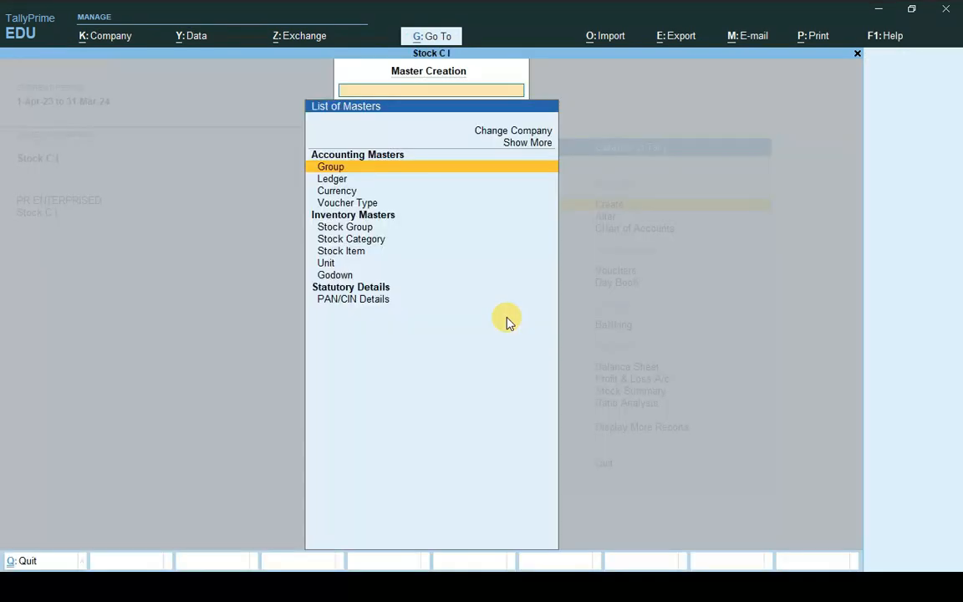
key(Down)
key(Down)
key(Down)
key(Down)
key(Down)
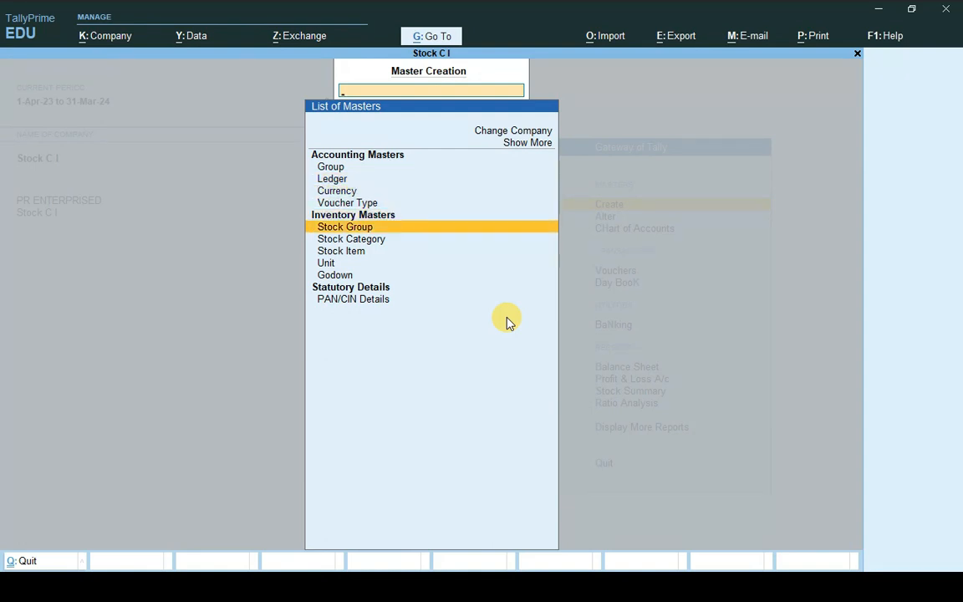
key(Return)
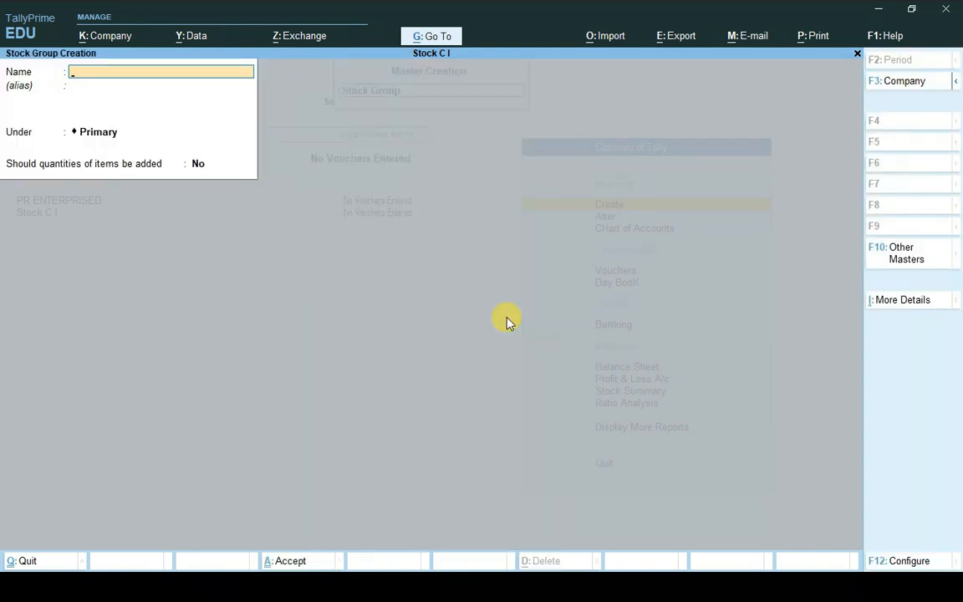
text(Two Wheeler)
key(Return)
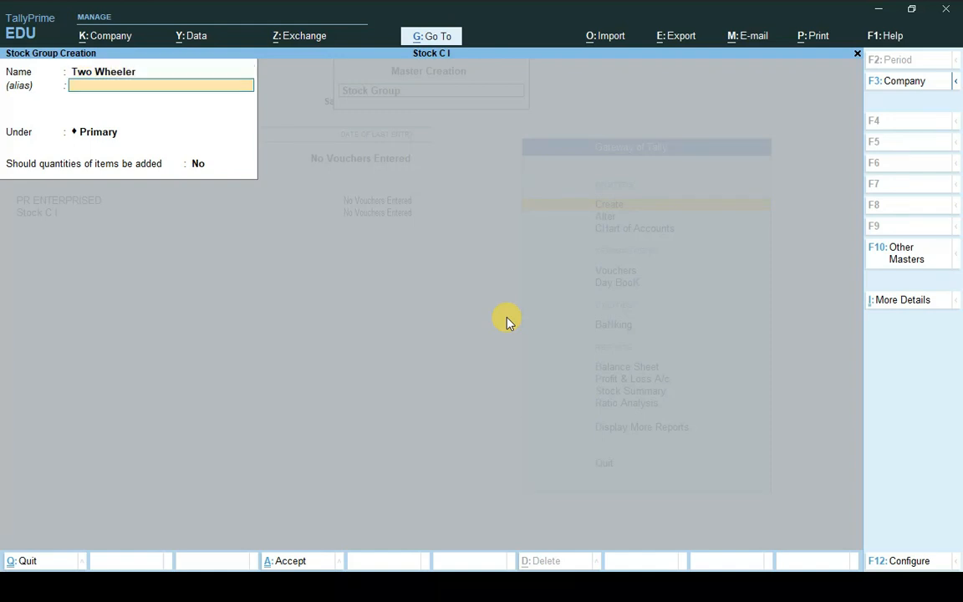
key(Return)
key(ctrl+a)
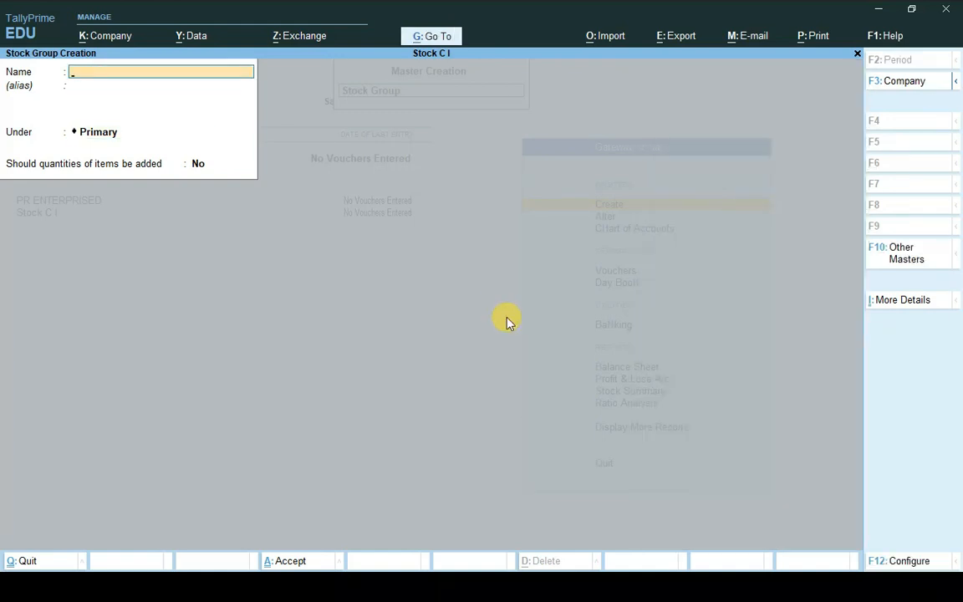
key(Escape)
Create a stock category named Bikes under Primary, without an alias, and return to the list of masters.
key(Down)
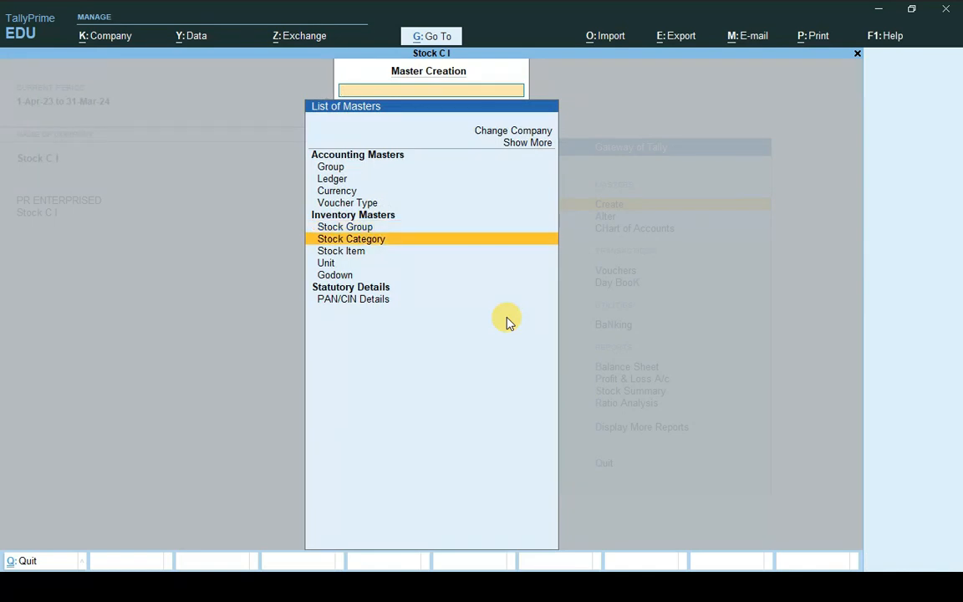
key(Return)
text(Bikes)
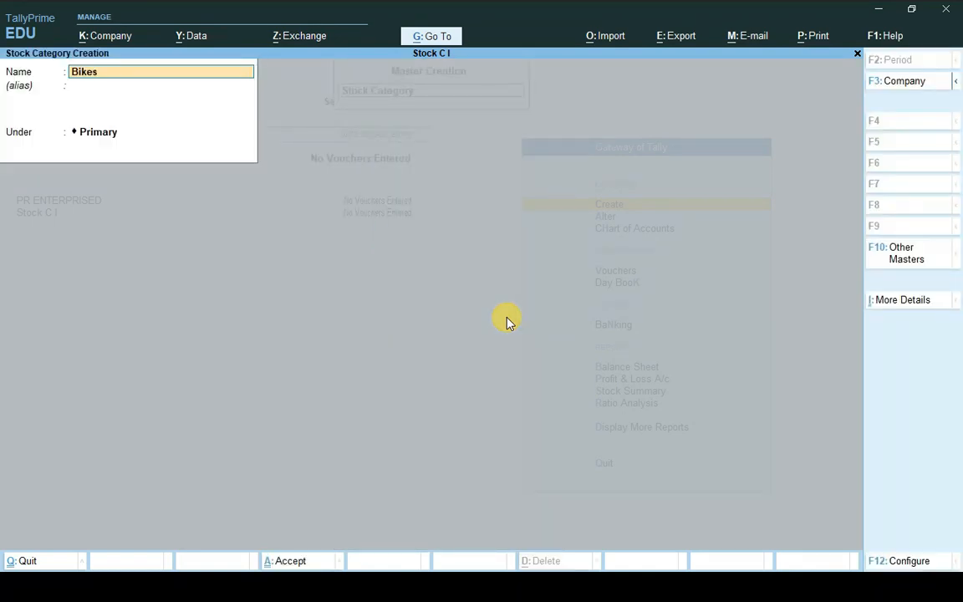
key(Return)
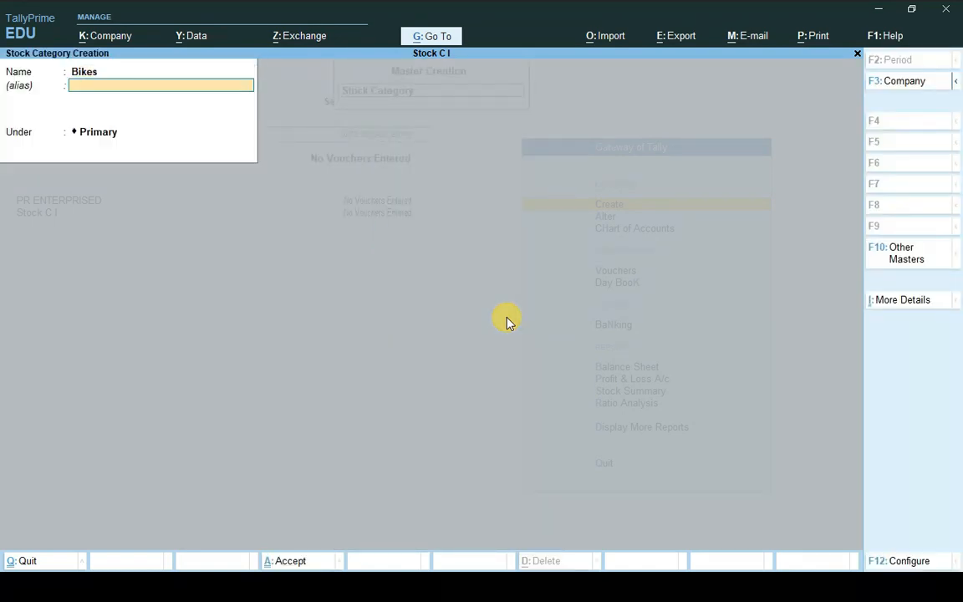
key(Return)
key(Return)
key(Return)
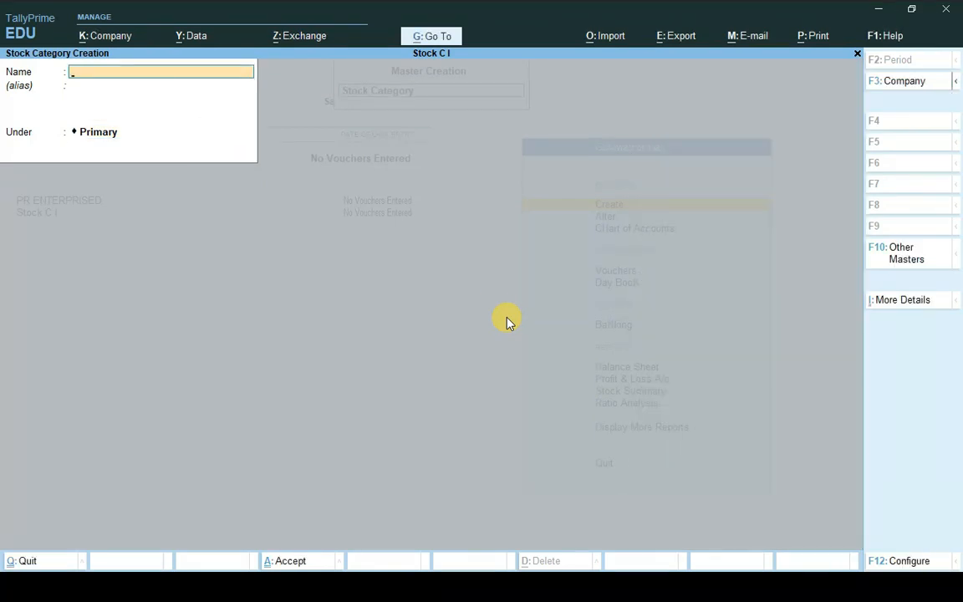
key(Escape)
Start a new stock item, check the item details on the slides, and name it Hero Honda Splender.
key(Down)
key(Return)
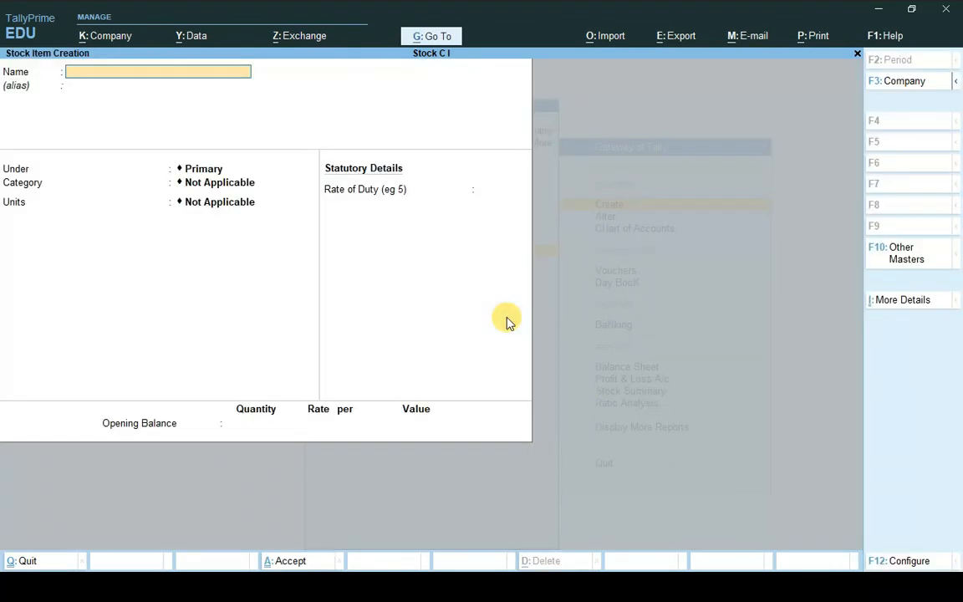
key(alt+Tab)
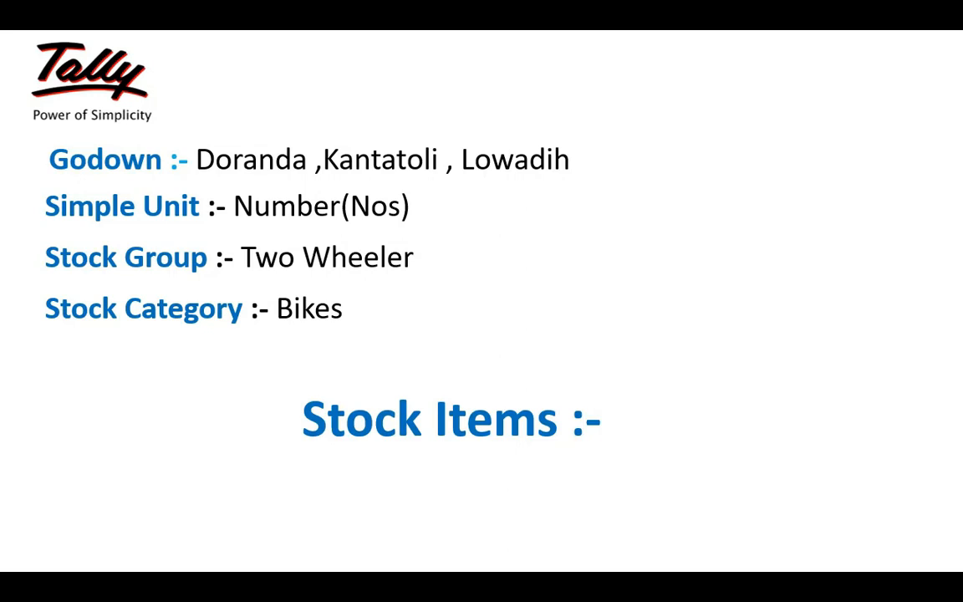
key(Right)
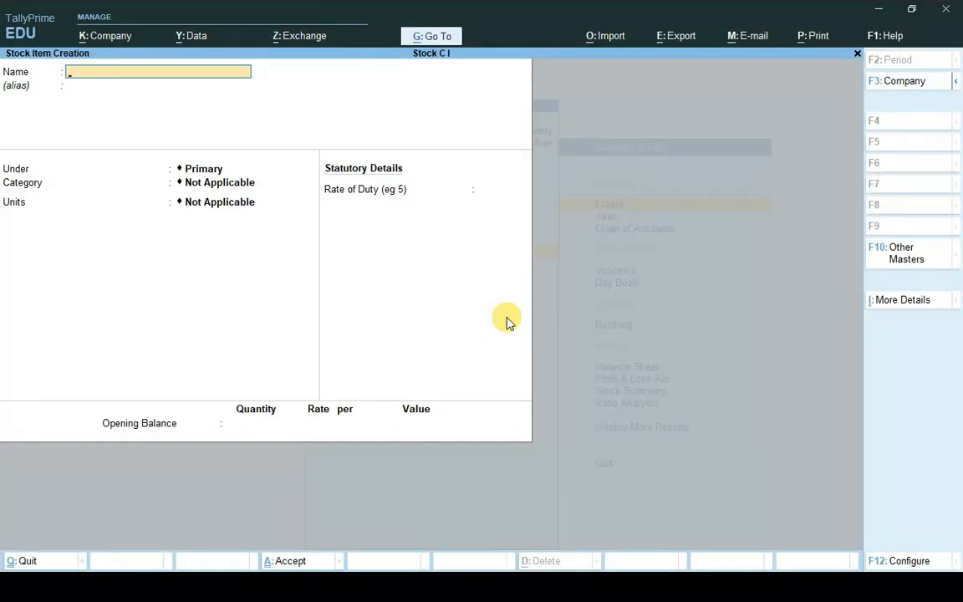
text(Hero Honda Sple)
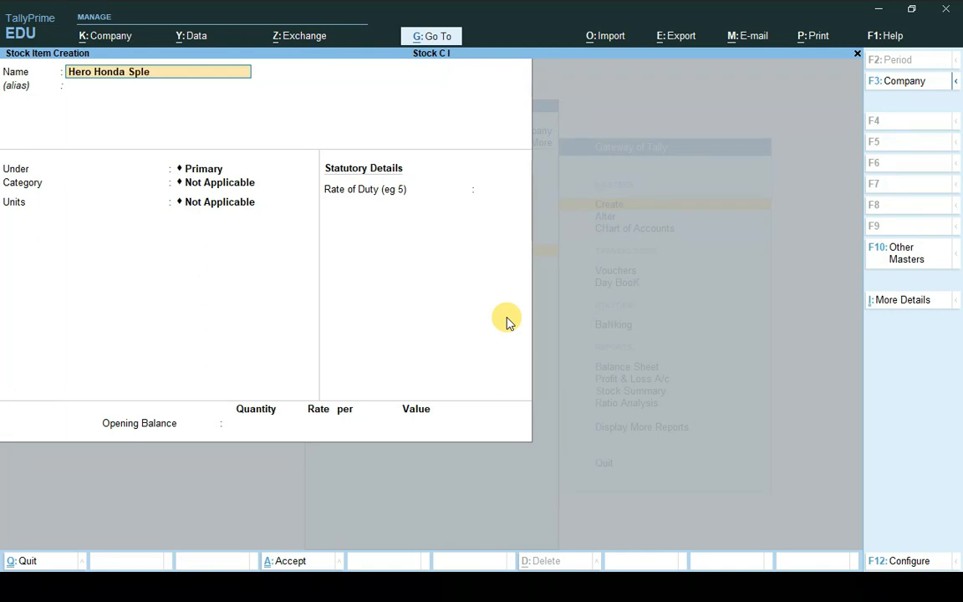
text(nder)
key(Return)
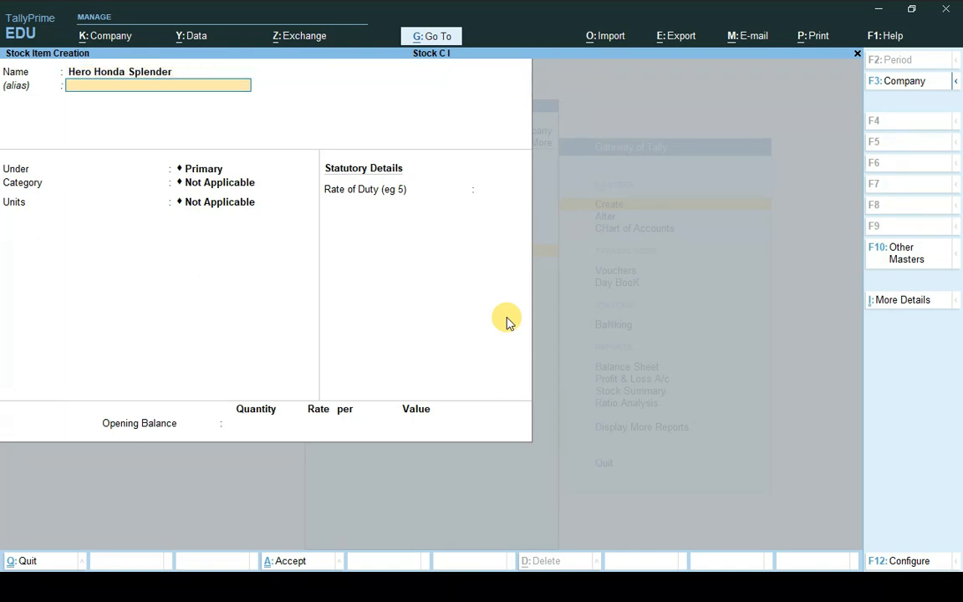
Place Hero Honda Splender under Two Wheeler with category Bikes and unit nos, leaving standard rates at No.
key(Return)
key(Down)
key(Return)
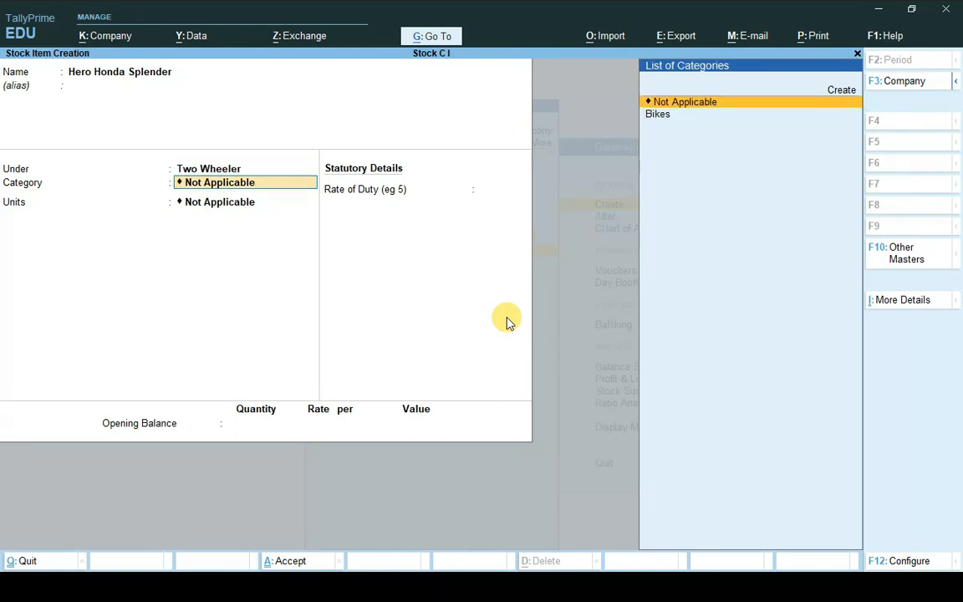
key(Down)
key(Return)
key(Down)
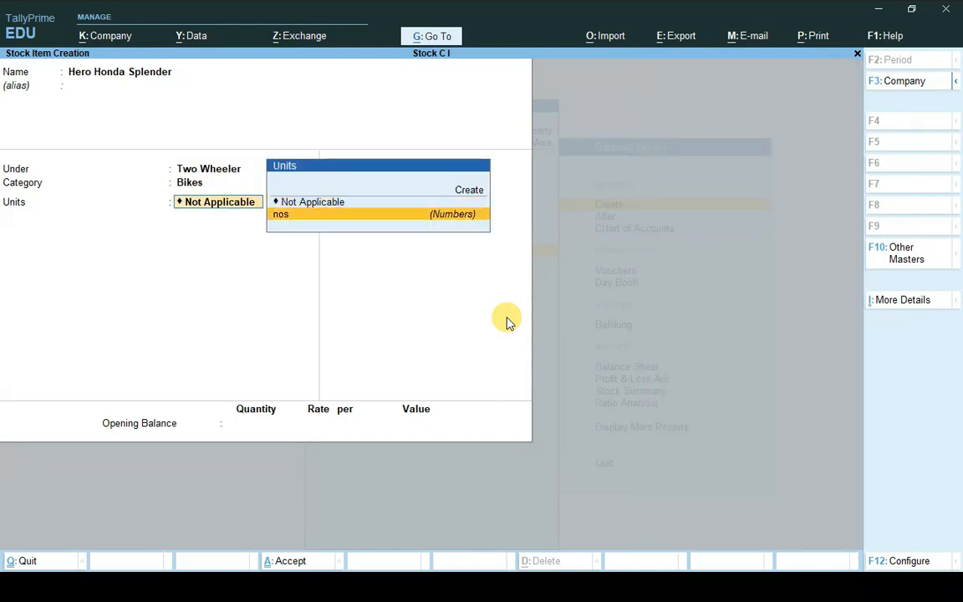
key(Return)
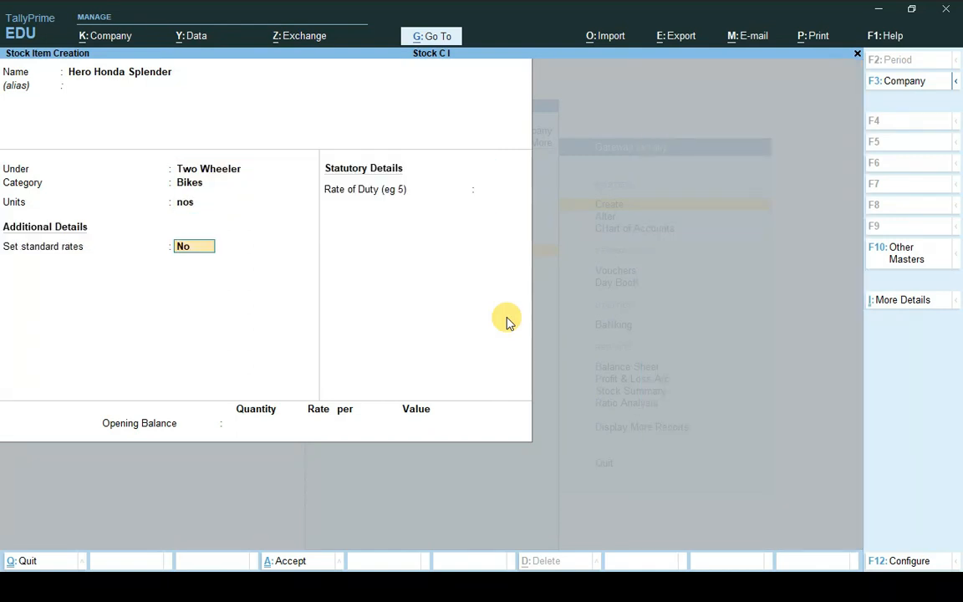
key(Return)
key(Return)
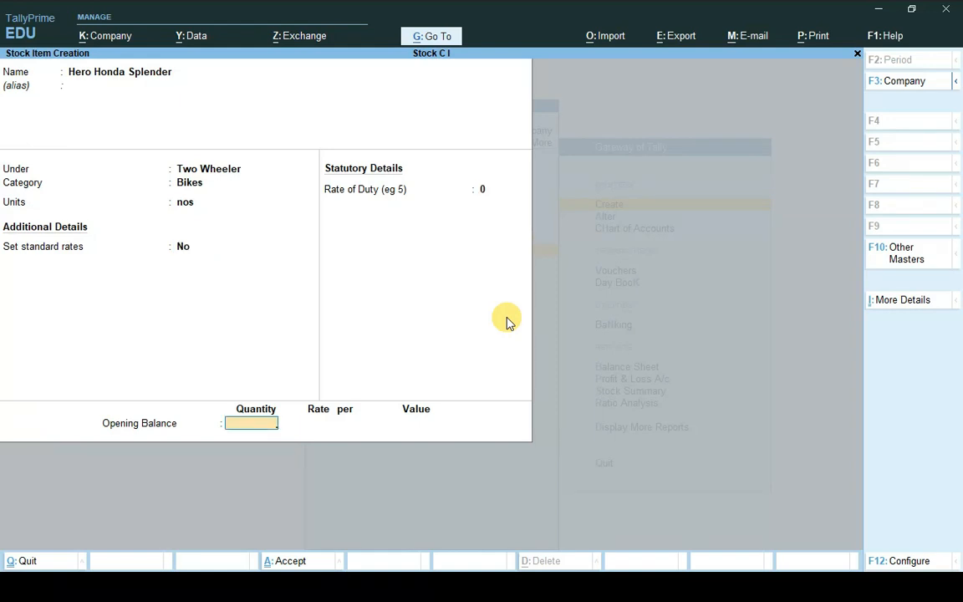
Give Hero Honda Splender an opening balance of 10 nos in the Doranda godown at a rate of 30000, and save the item.
text(10)
key(Return)
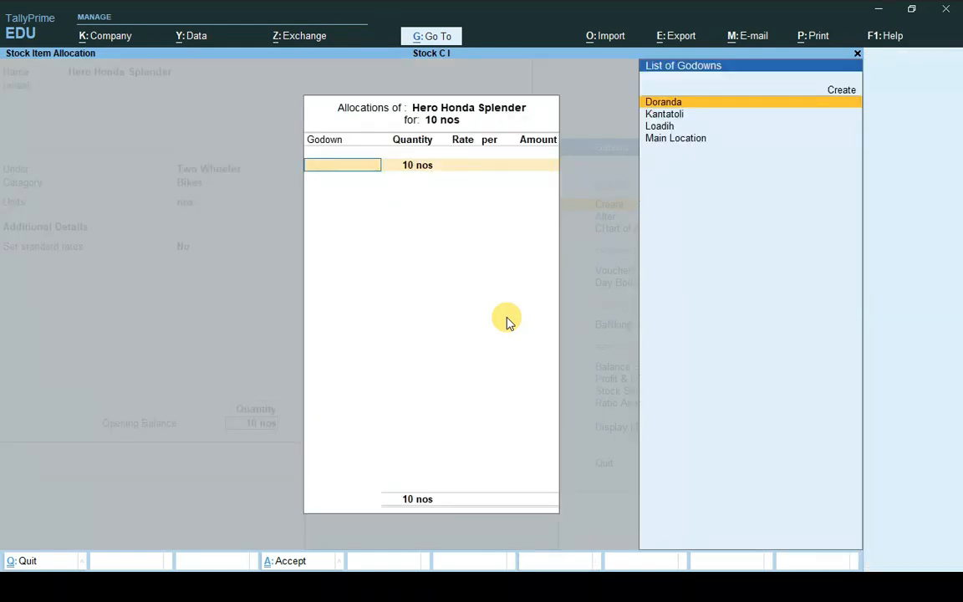
key(Down)
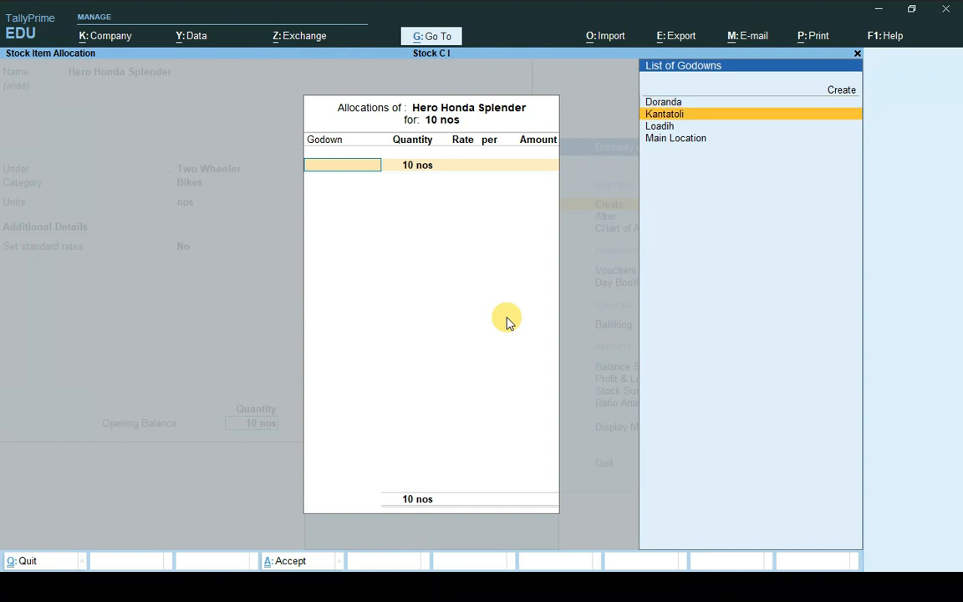
key(Up)
key(Return)
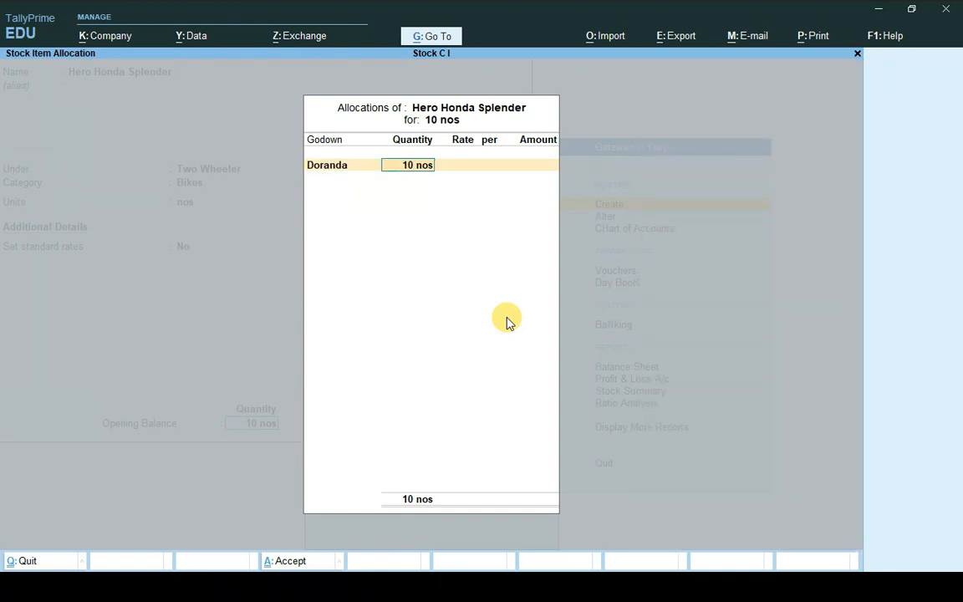
key(Return)
text(30000)
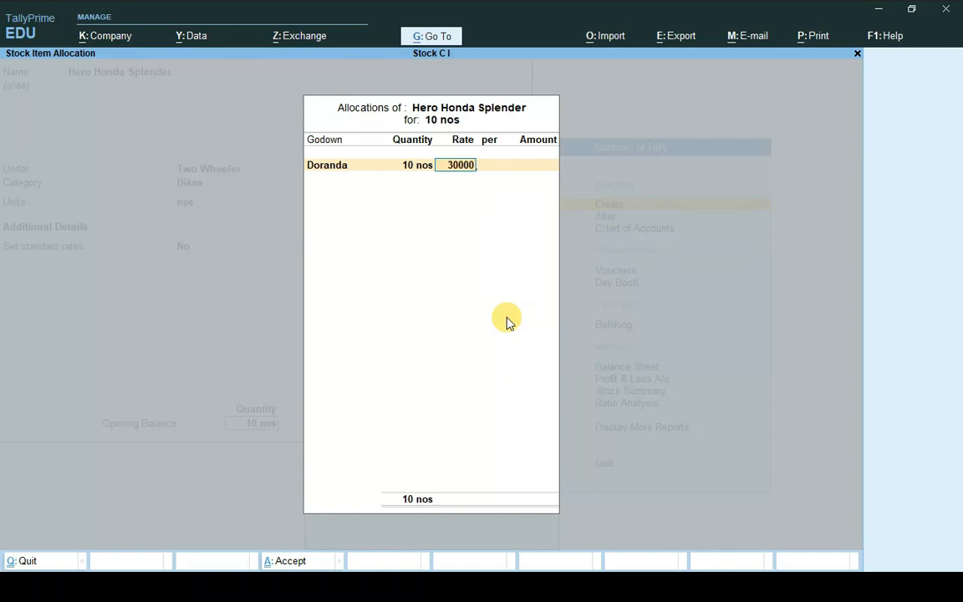
key(Return)
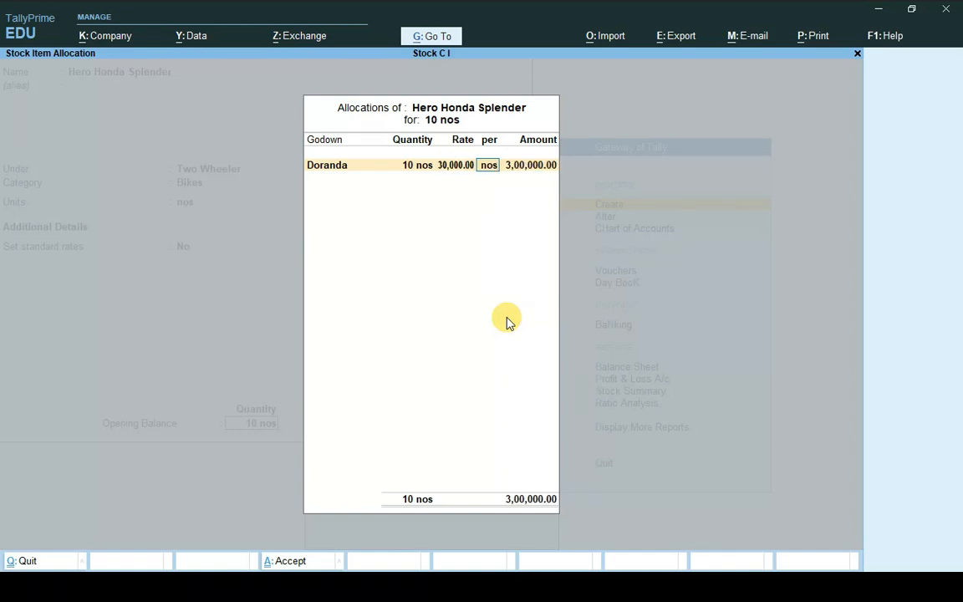
key(Return)
key(Return)
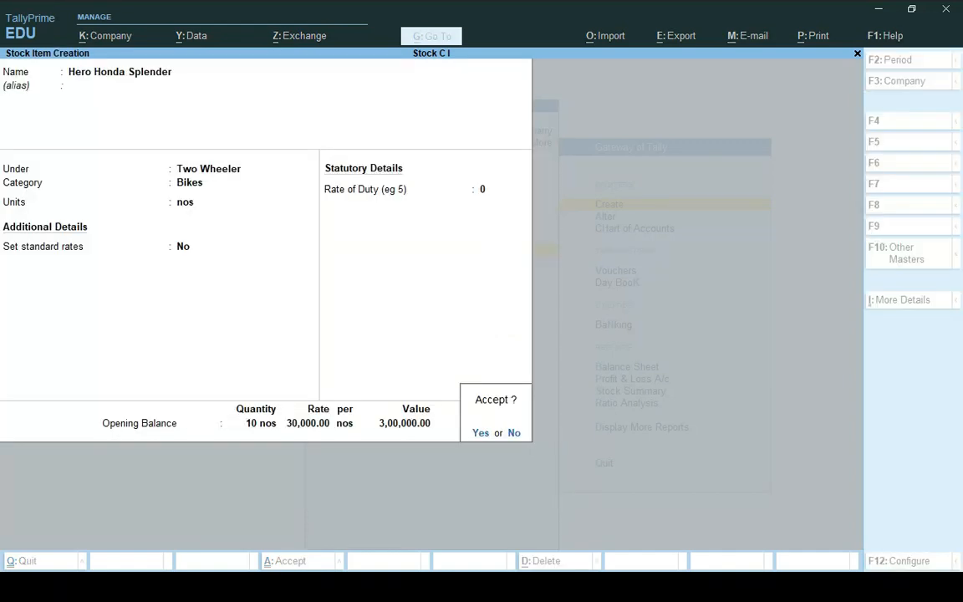
key(Return)
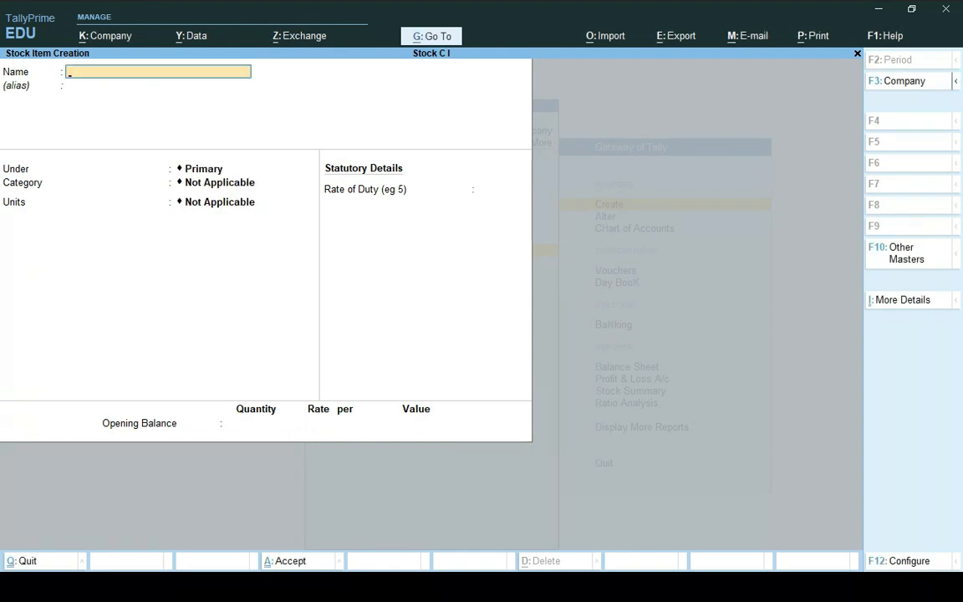
Switch to the PowerPoint slide show to read the Hero Honda CD 100 details, and return to TallyPrime.
key(alt+Tab)
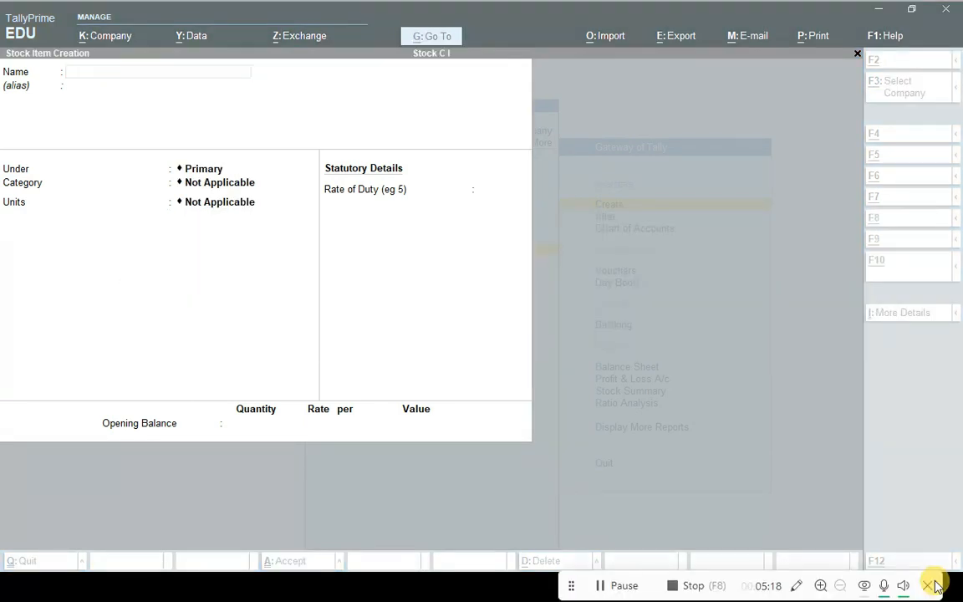
key(alt+Tab)
key(alt+Tab)
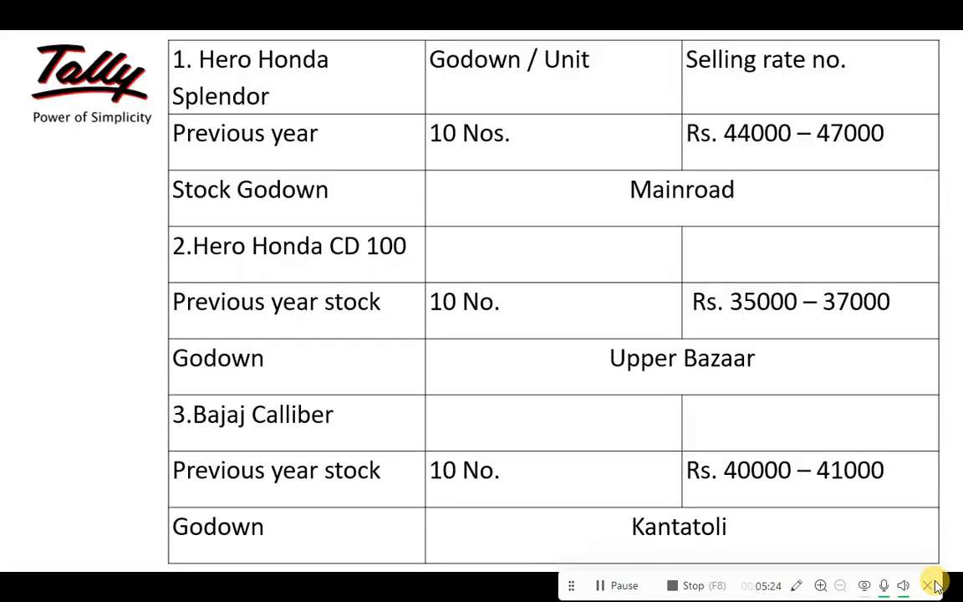
key(alt+Tab)
key(alt+Tab)
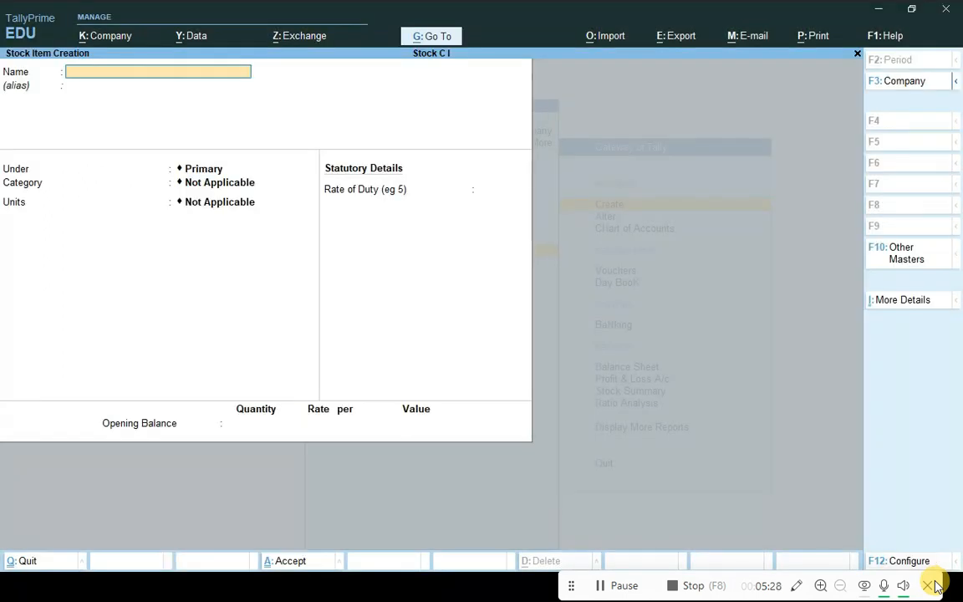
Fill in a stock item named Hero Honda Cd100 under Two Wheeler, with category Bikes and unit nos, leaving standard rates at No.
text(Hero Honda Cd)
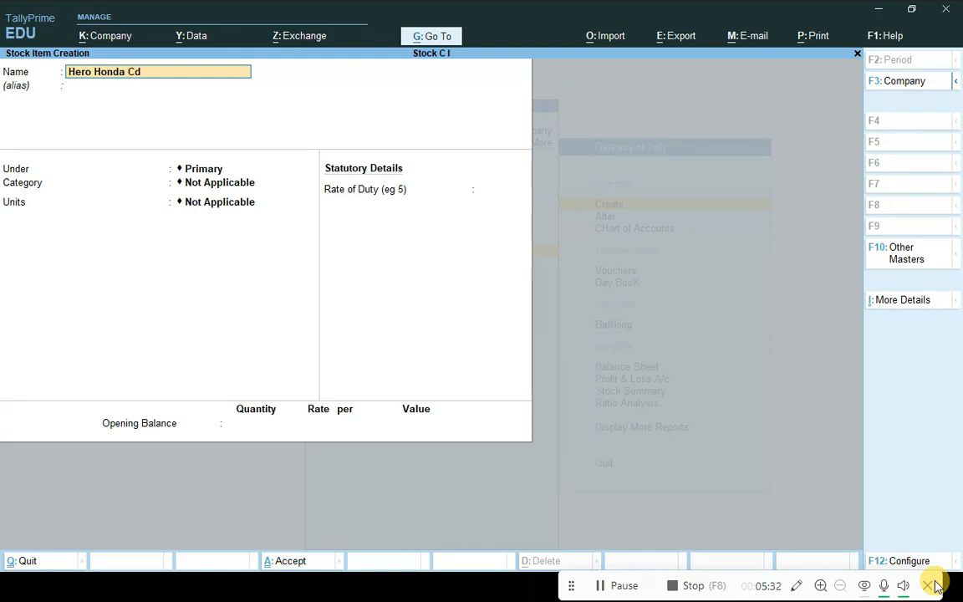
text(100)
key(Return)
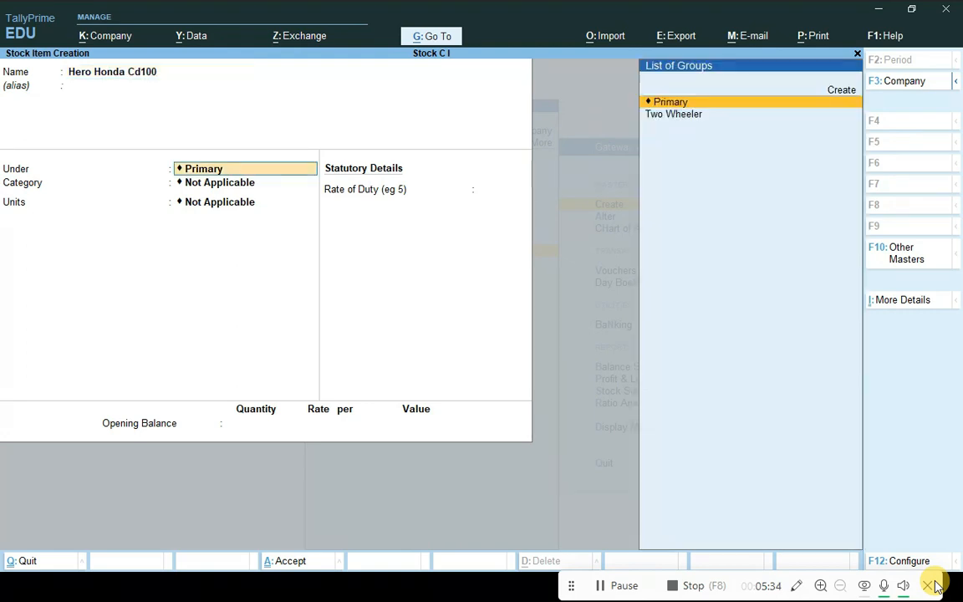
key(Down)
key(Return)
key(Down)
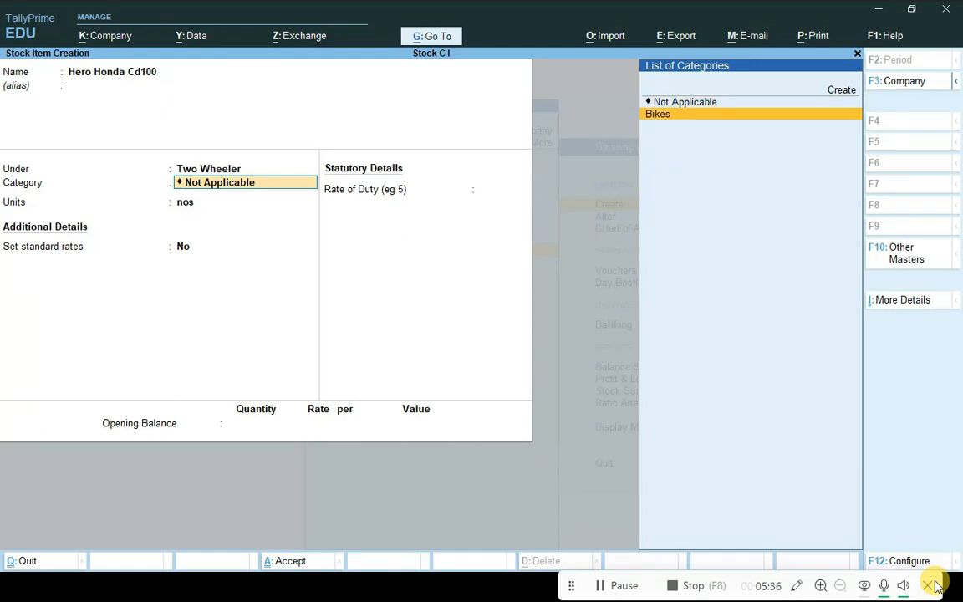
key(Return)
key(Return)
key(Return)
key(Return)
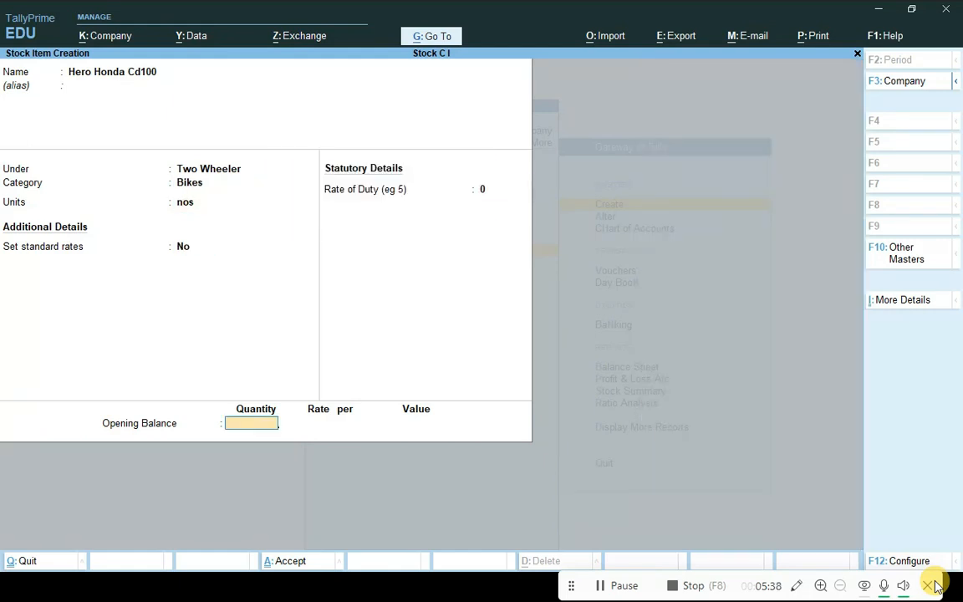
Give Hero Honda Cd100 an opening balance of 10 nos in the Kantatoli godown at a rate of 40000, and save the item.
text(10)
key(Return)
key(Down)
key(Return)
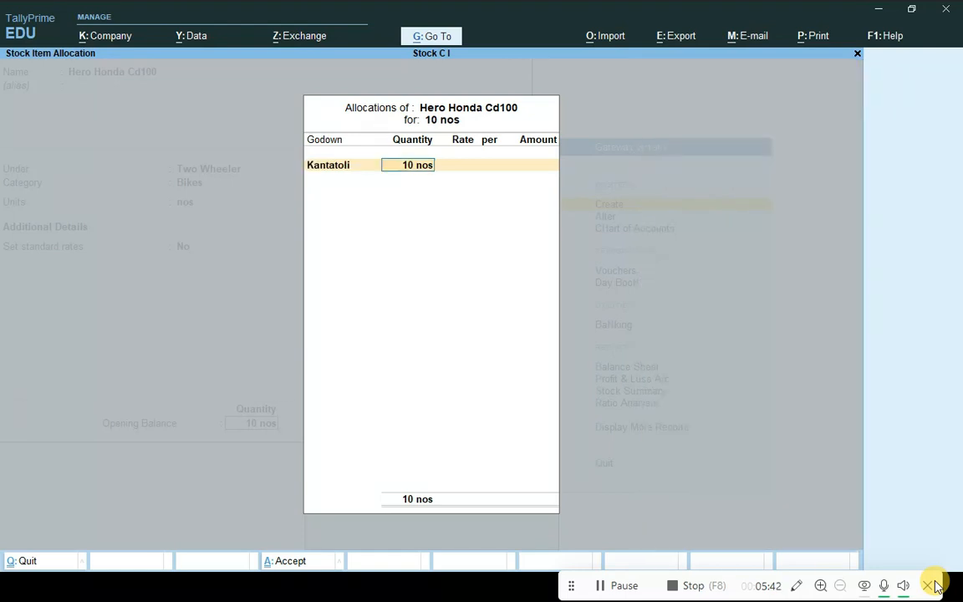
key(Return)
text(40000)
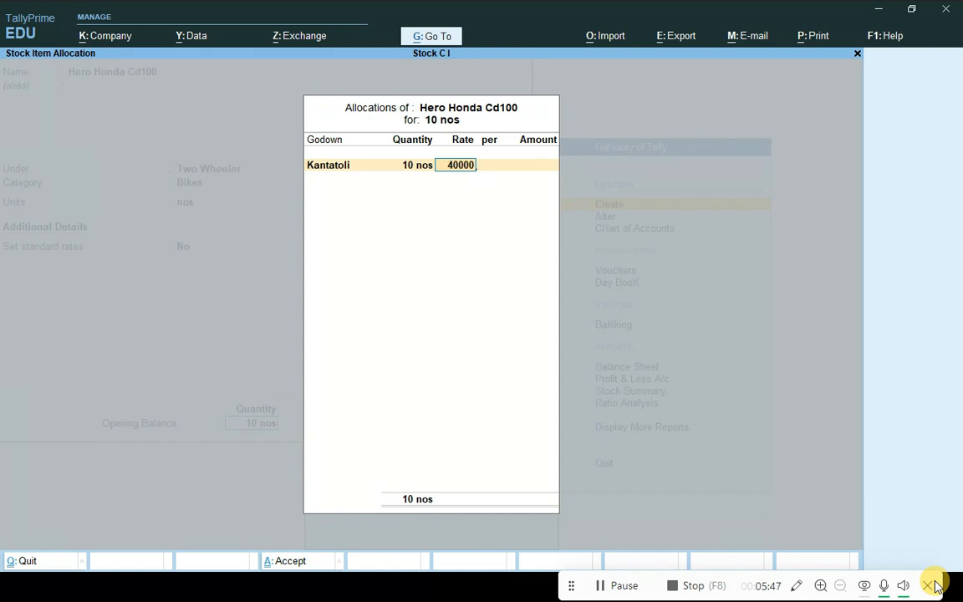
key(Return)
key(Return)
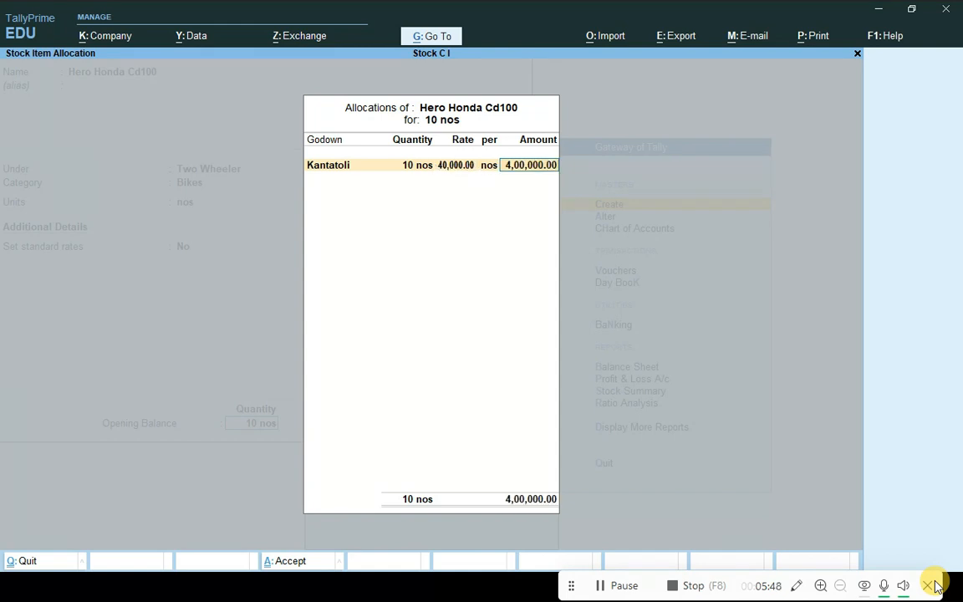
key(Return)
key(Return)
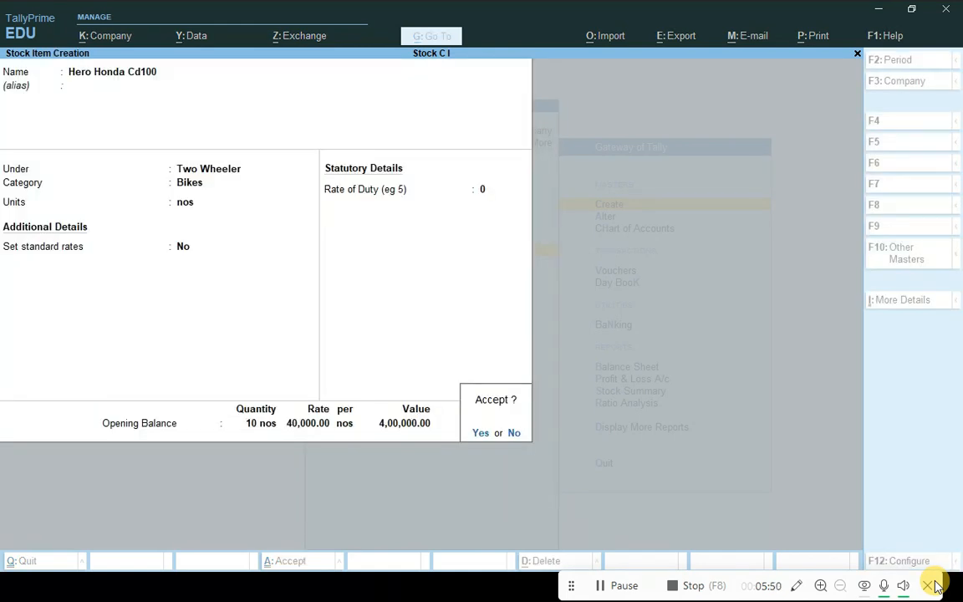
key(Return)
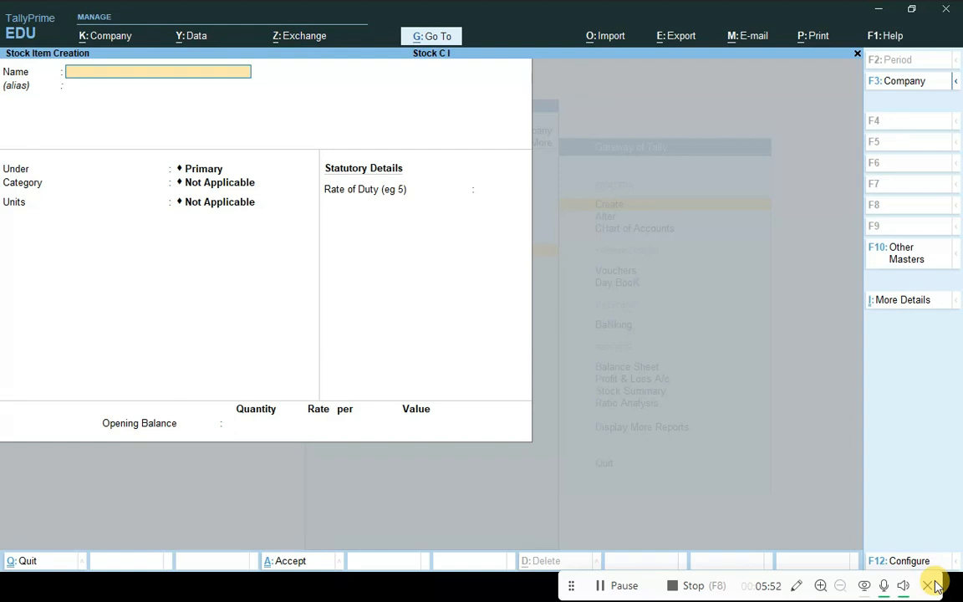
Check the Bajaj Calliber details in the PowerPoint slide show and return to the blank stock item form in TallyPrime.
click(930, 585)
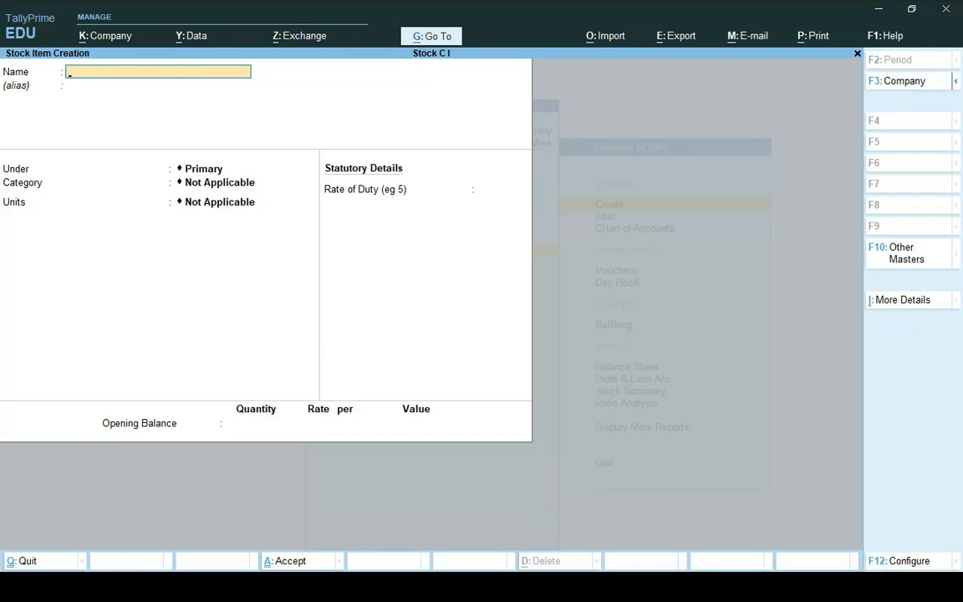
key(alt+Tab)
key(alt+Tab)
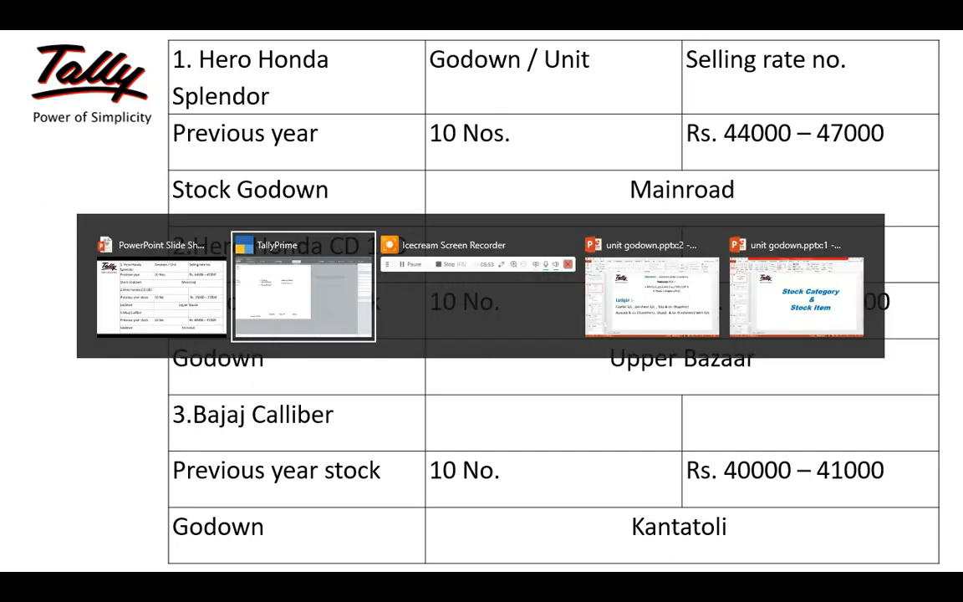
key(alt+Tab)
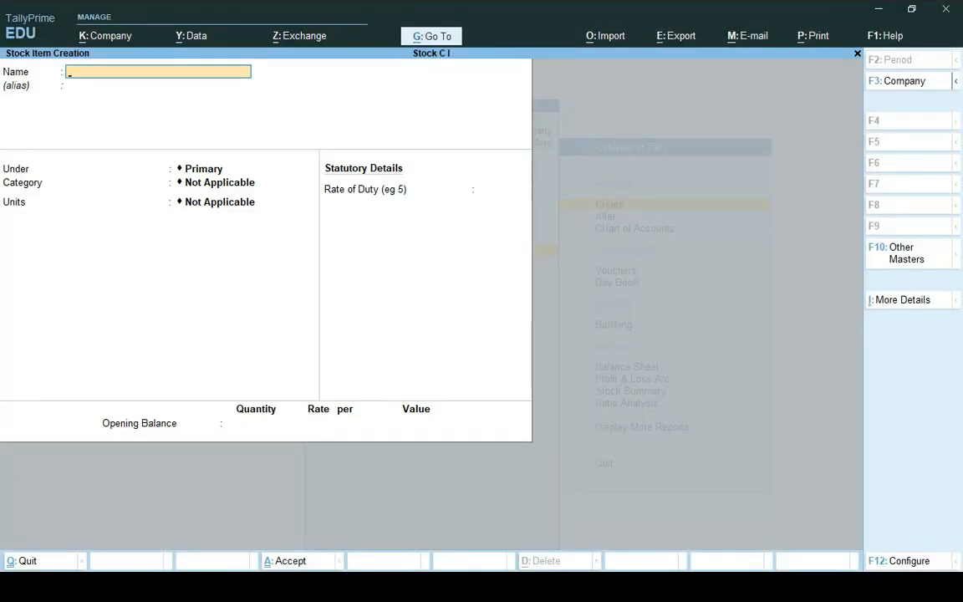
Fill in a stock item named Bajaj Calliber under Two Wheeler, with category Bikes and unit nos, leaving standard rates at No.
text(Bajaj Calliber)
key(Return)
key(Return)
key(Down)
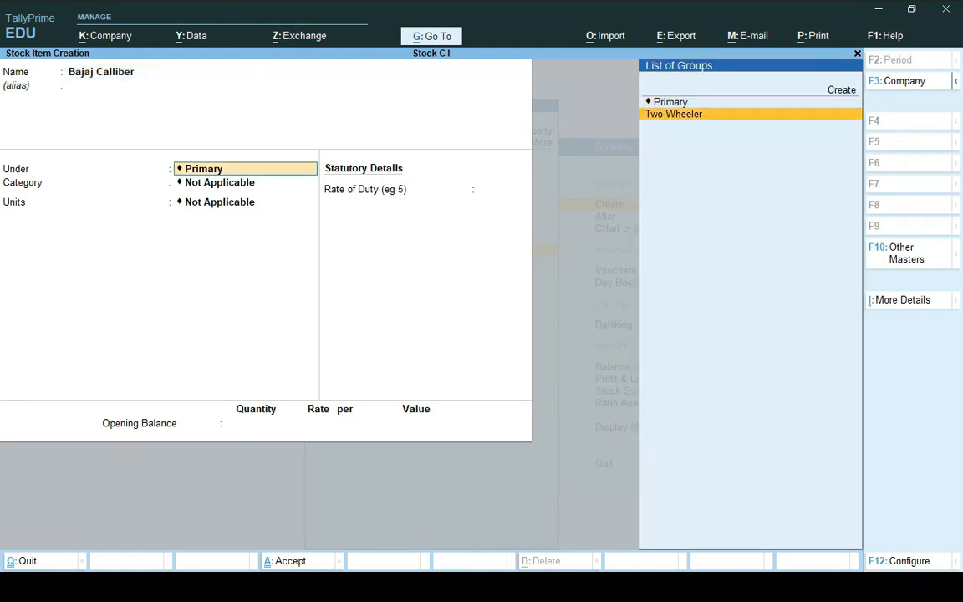
key(Return)
key(Down)
key(Return)
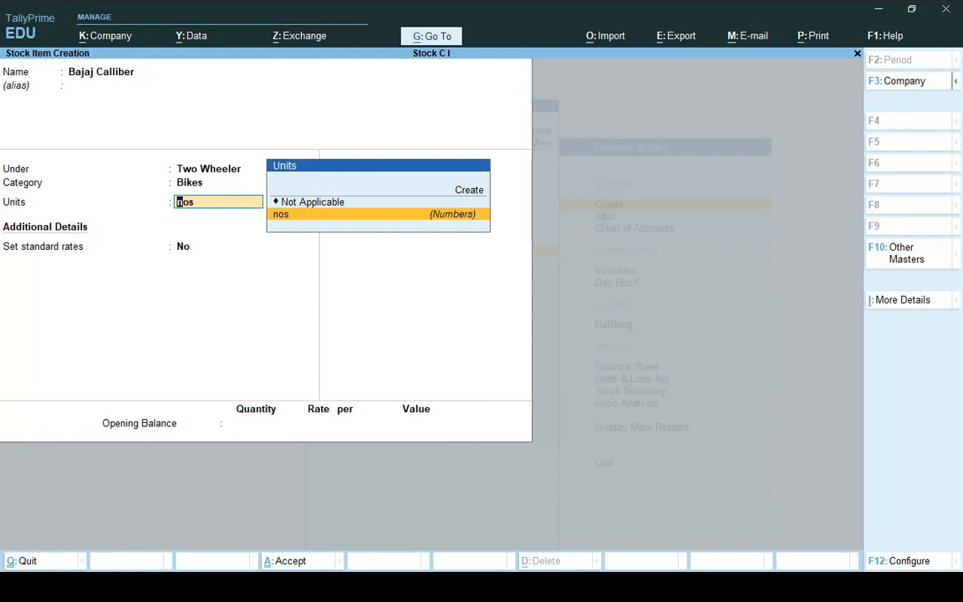
key(Return)
key(Return)
key(Return)
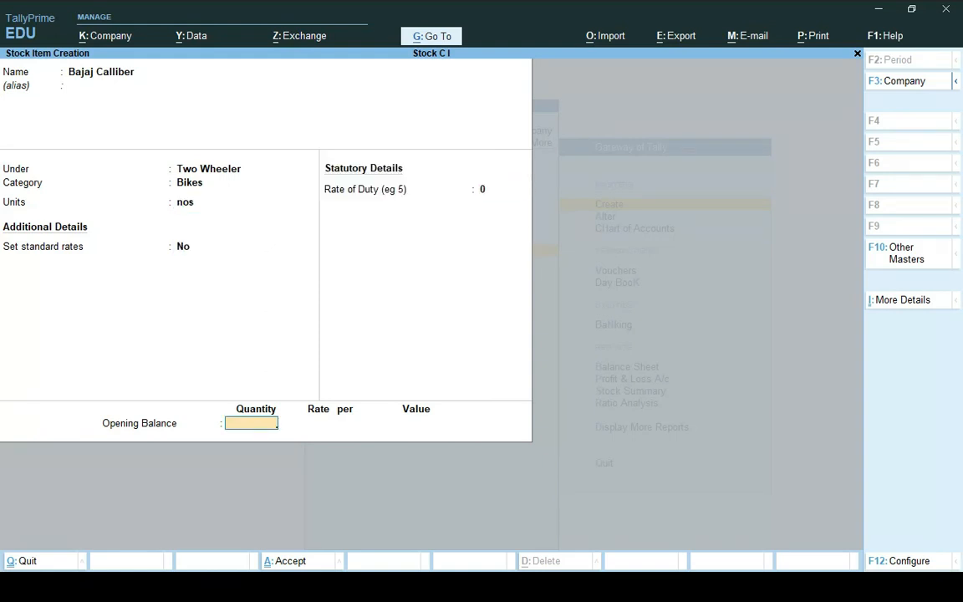
Give Bajaj Calliber an opening balance of 10 nos in the Loadih godown at a rate of 35000, and save the item.
text(10)
key(Return)
key(Down)
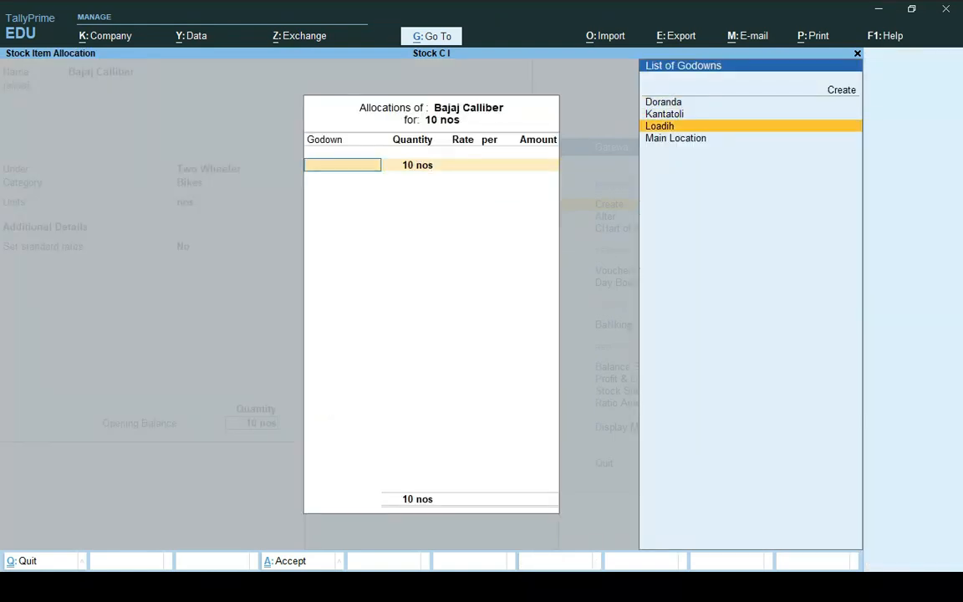
key(Return)
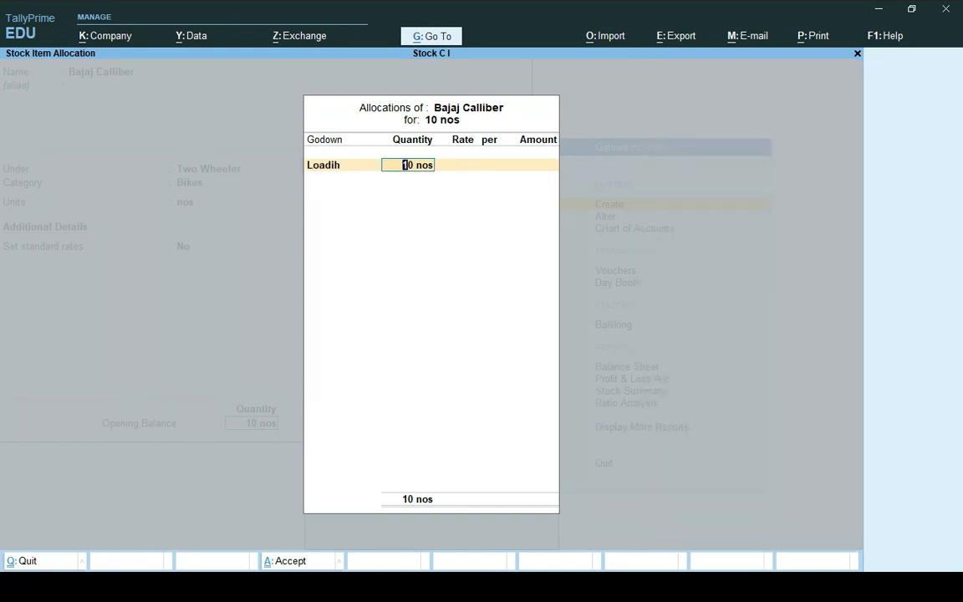
key(Return)
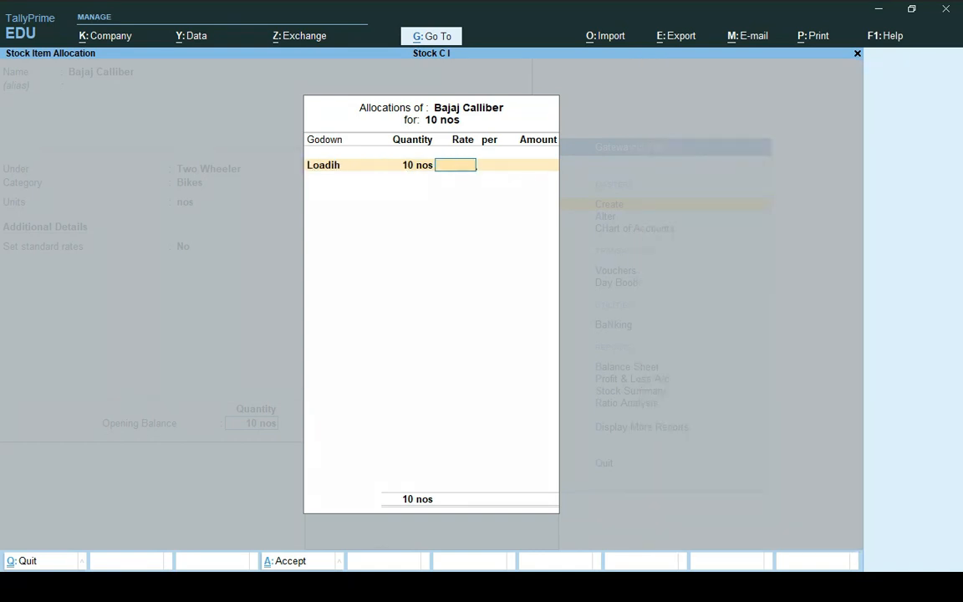
text(35000)
key(Return)
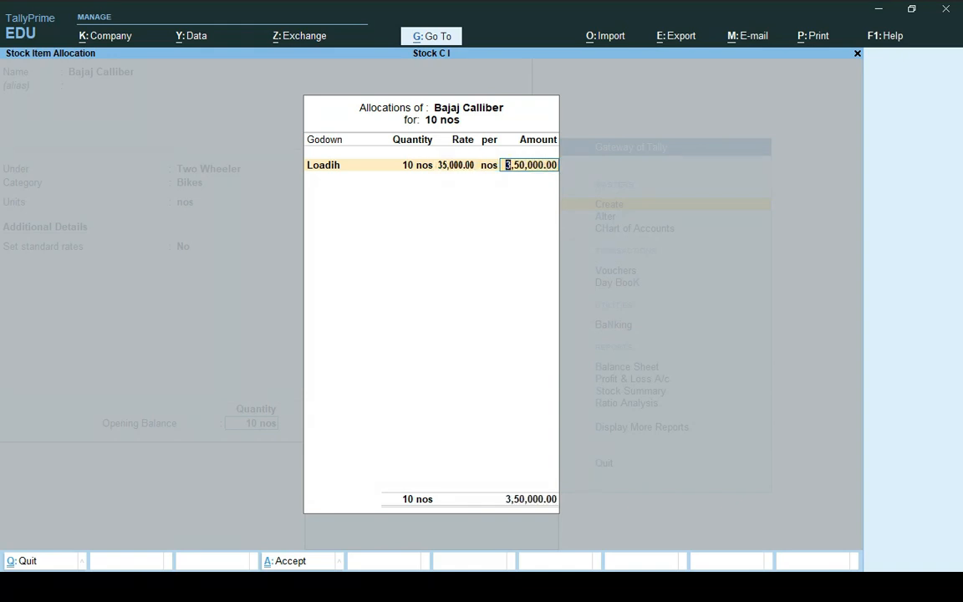
key(Return)
key(Return)
key(Return)
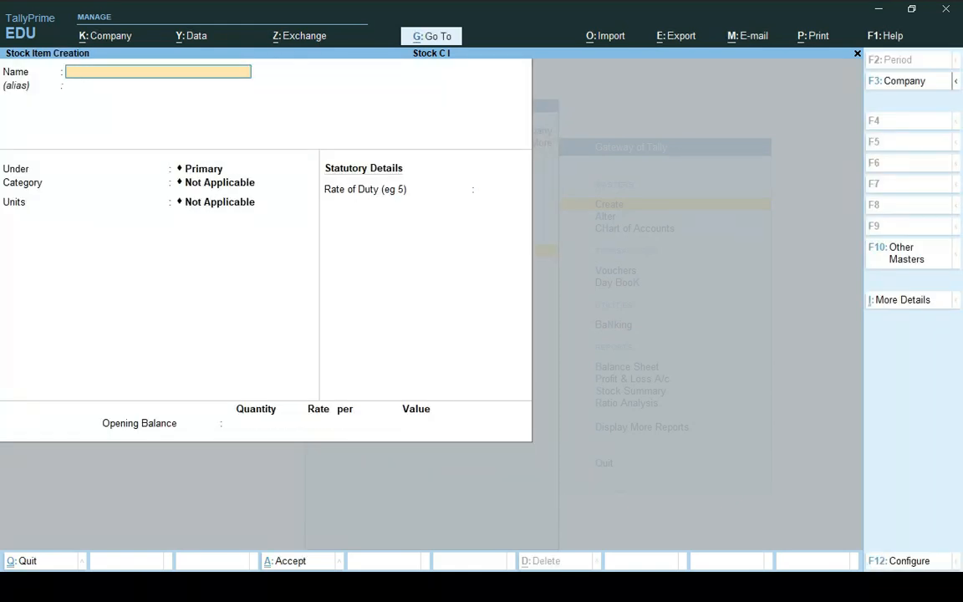
Leave stock item and master creation, and open accounting voucher entry from the Gateway of Tally.
key(Escape)
key(Return)
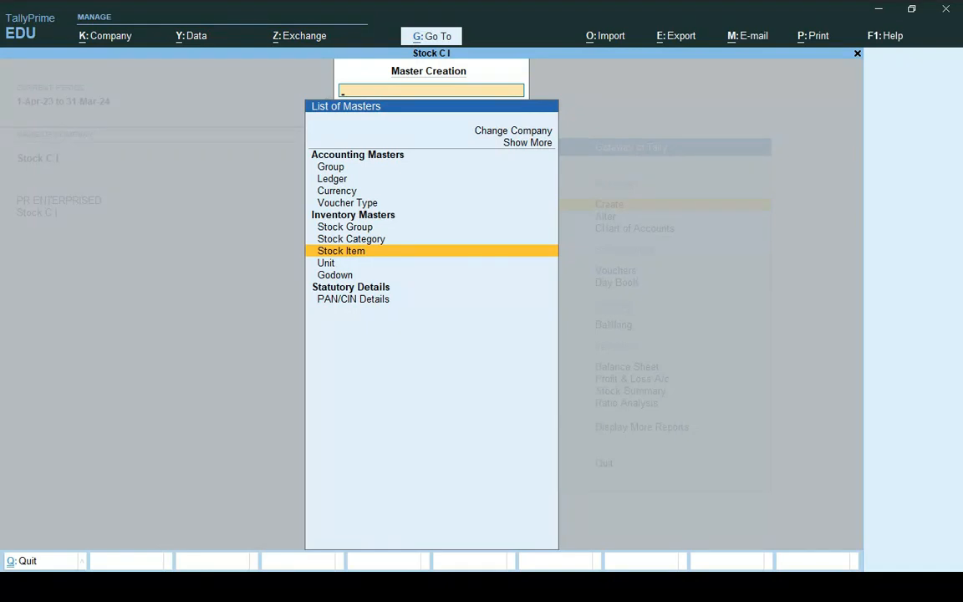
key(Escape)
key(Down)
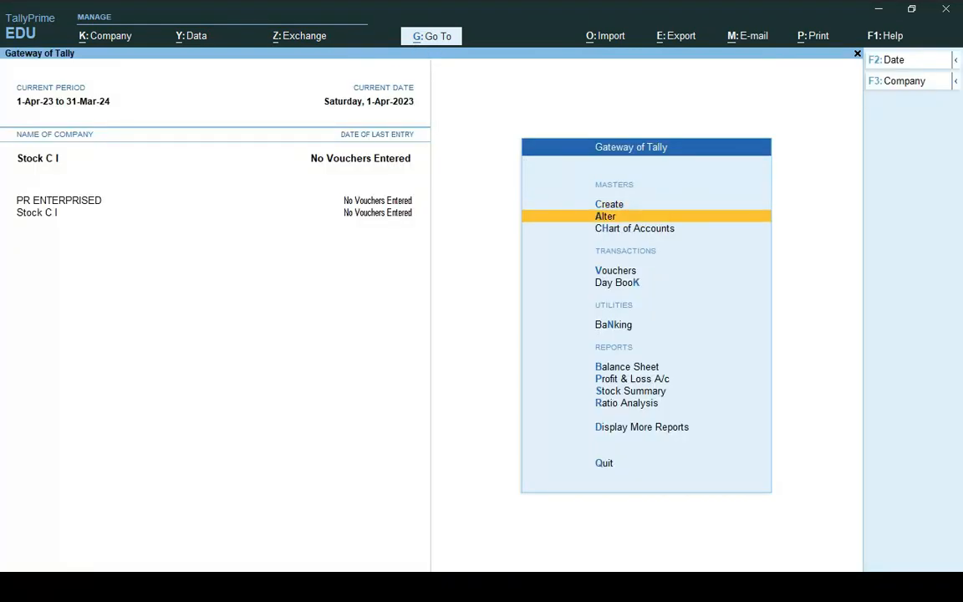
key(Down)
key(Down)
key(Return)
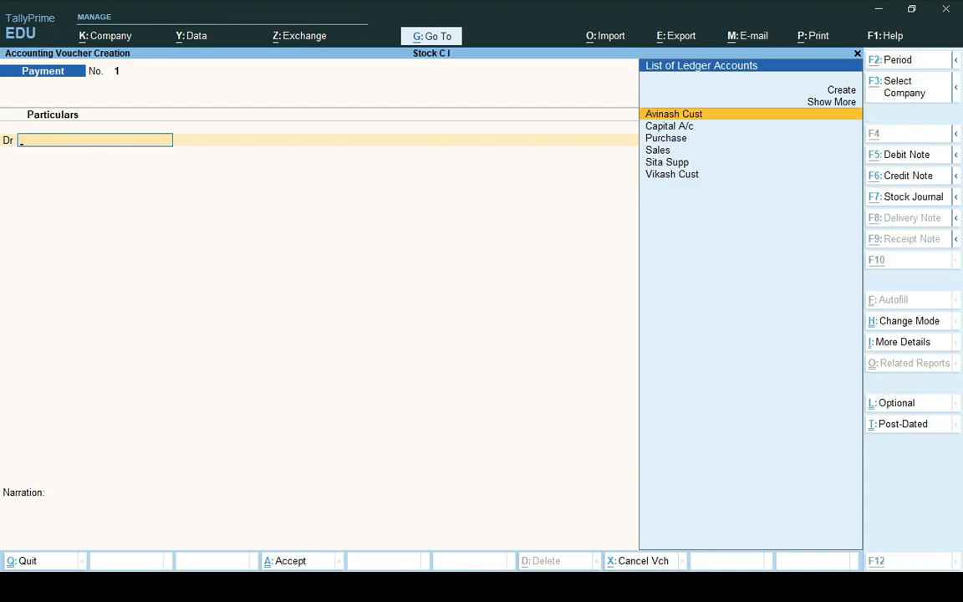
Switch to the PowerPoint slide show to read the Transaction slide, and return to TallyPrime.
key(alt+Tab)
key(Page_Down)
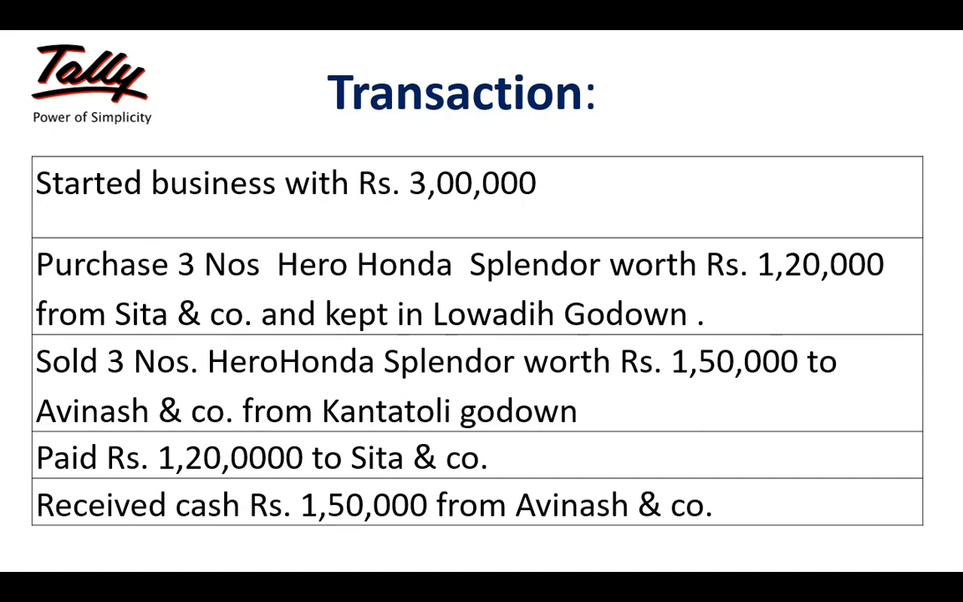
key(alt+Tab)
key(alt)
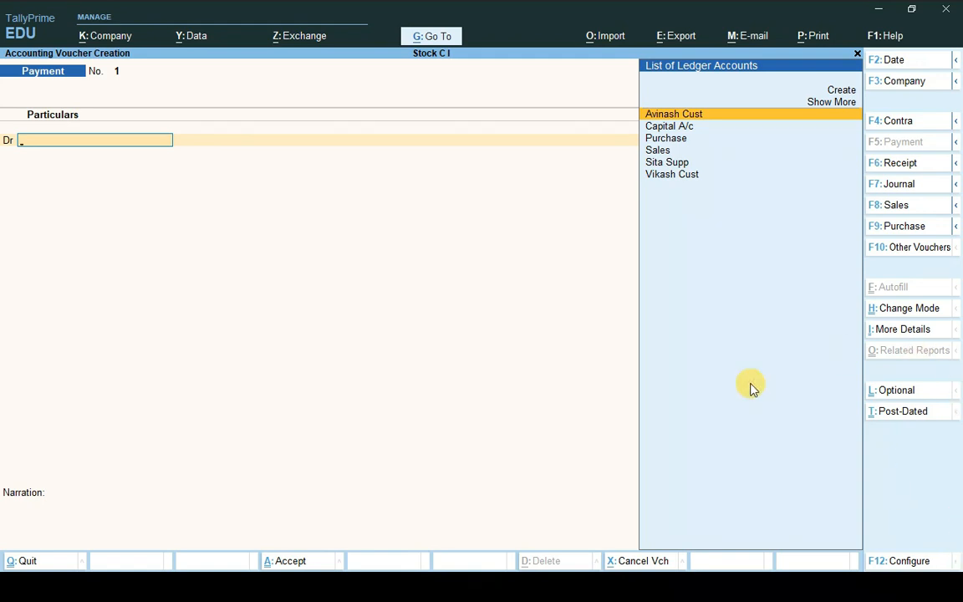
Record a receipt voucher crediting Capital A/c with 300000 and debiting Cash for the same amount, and save it.
click(893, 166)
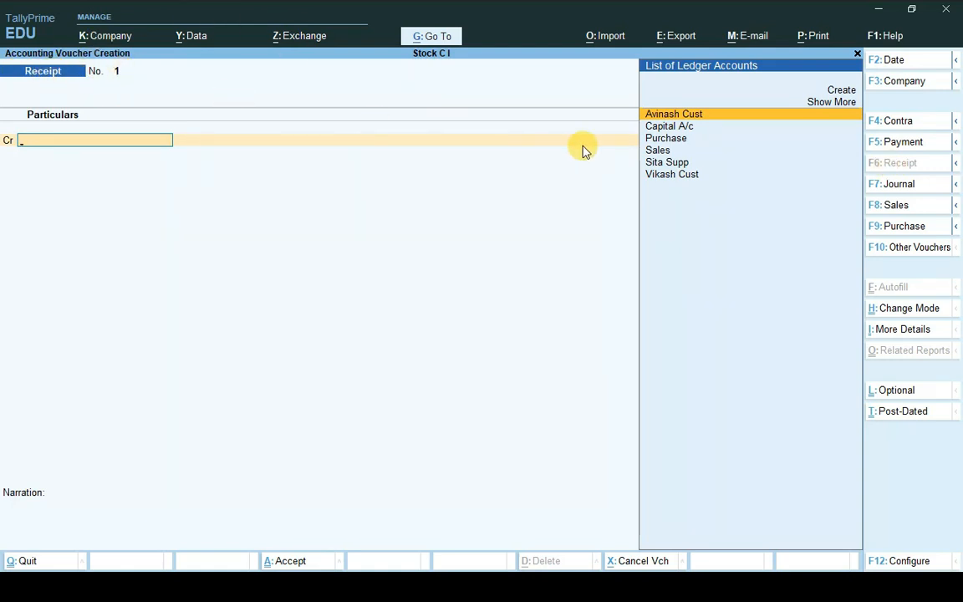
key(Down)
key(Return)
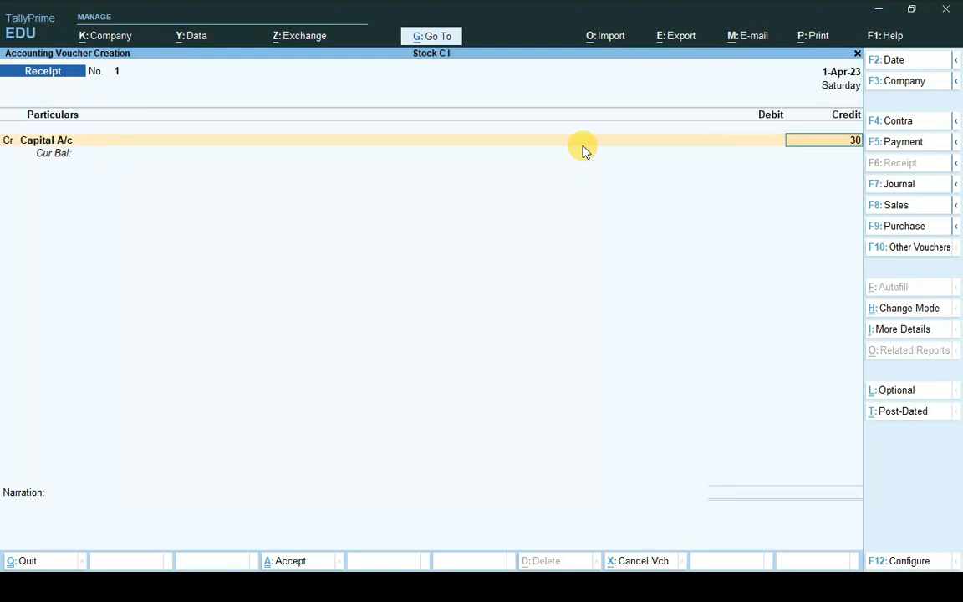
text(300000)
key(Return)
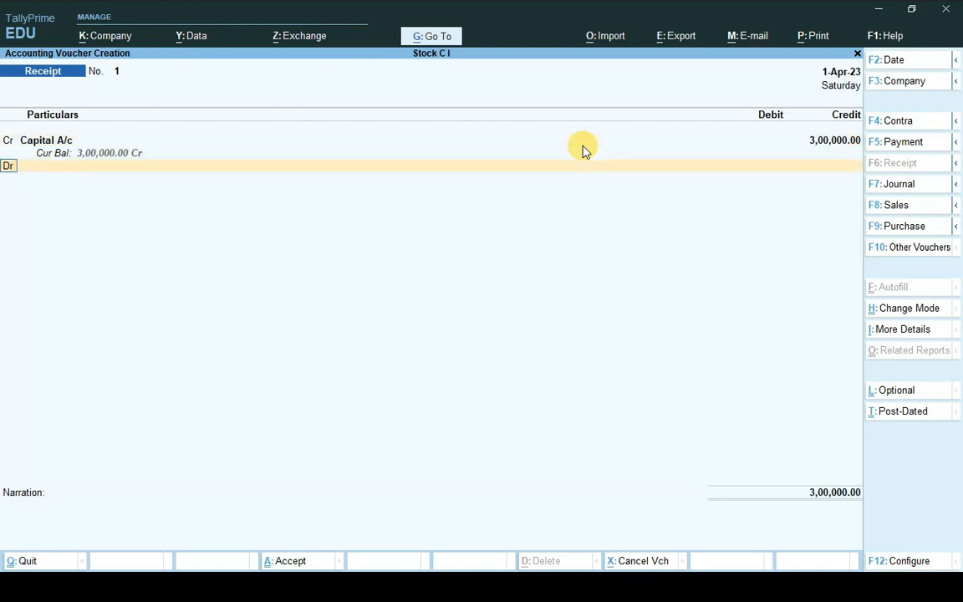
key(Return)
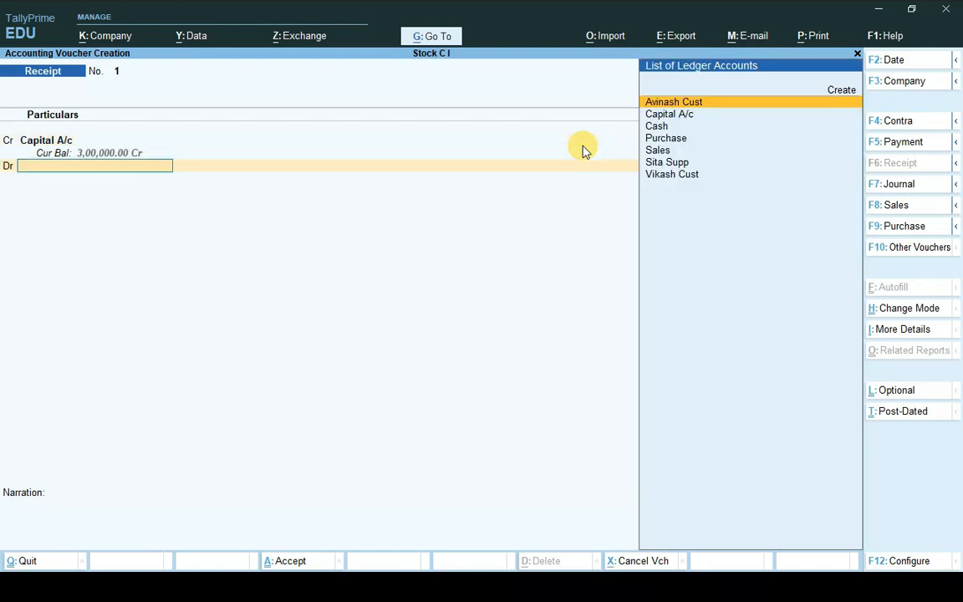
key(Down)
key(Down)
key(Return)
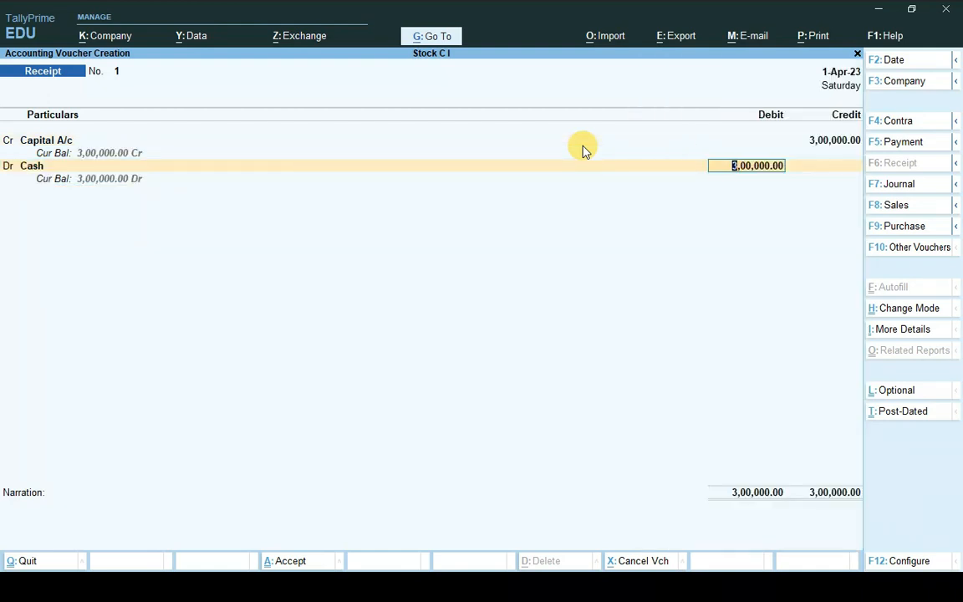
key(ctrl+a)
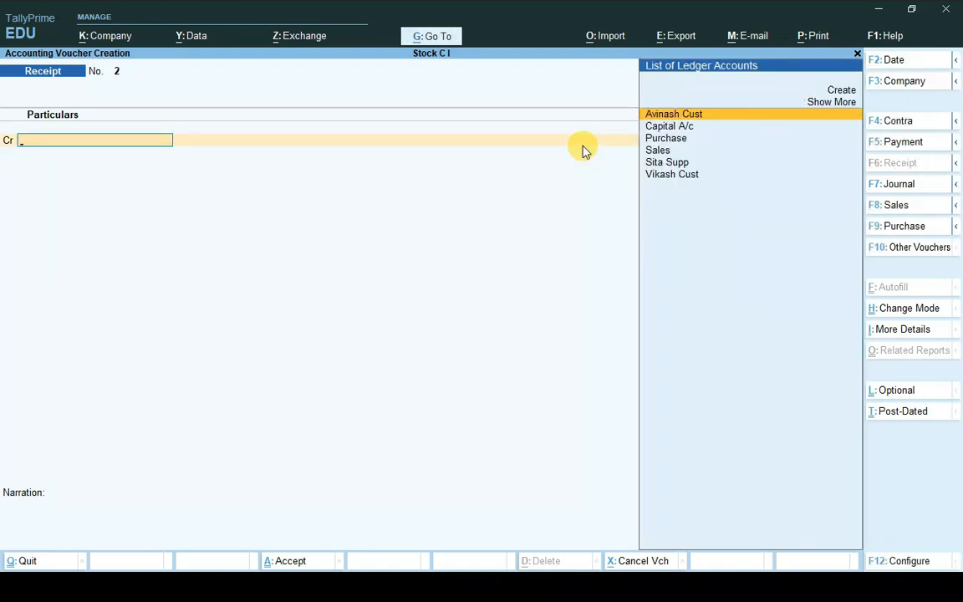
Check the purchase transaction in the PowerPoint slide show, and start a purchase voucher in TallyPrime with supplier invoice number and date blank.
key(alt+Tab)
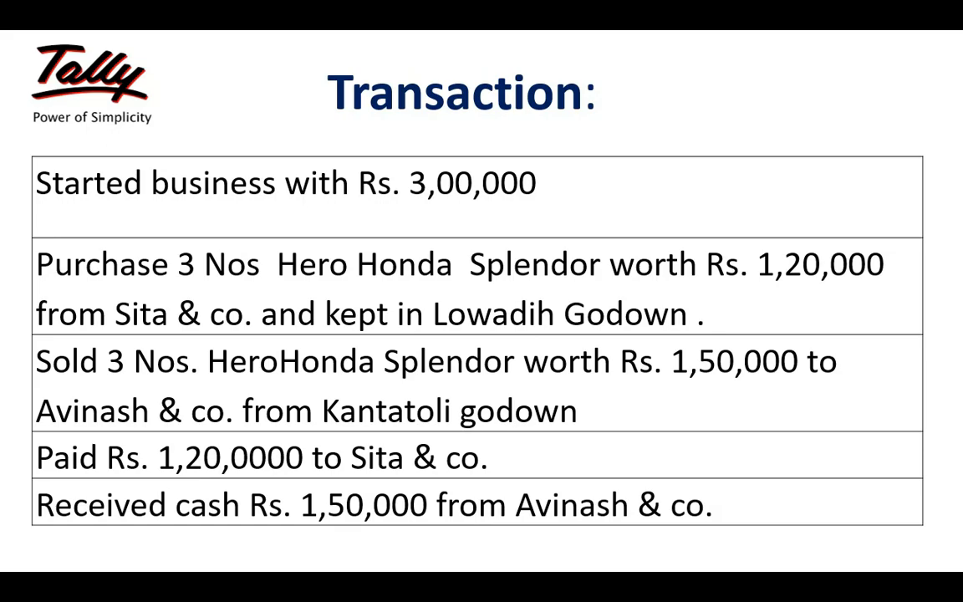
key(alt+Tab)
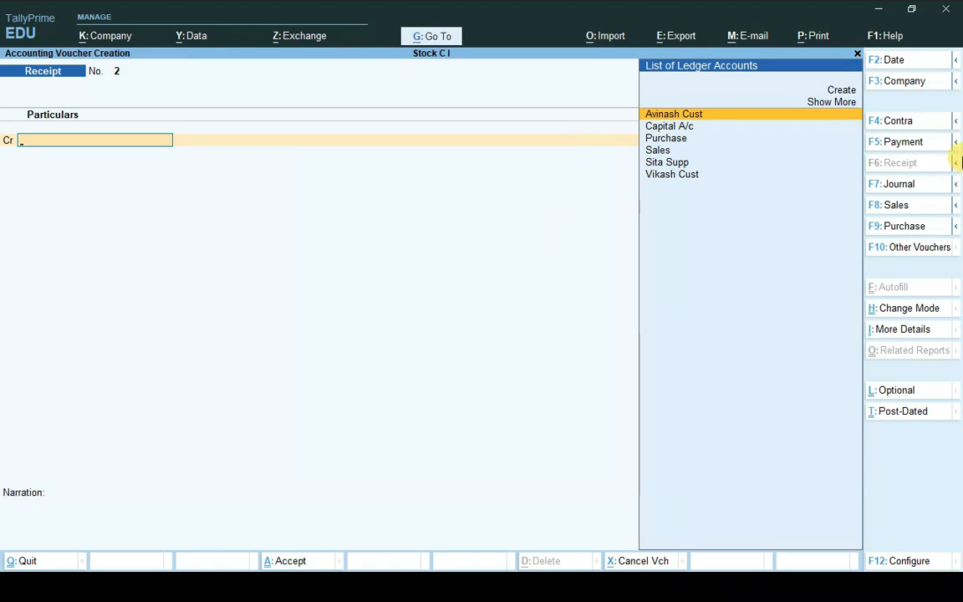
click(903, 227)
key(Return)
key(Return)
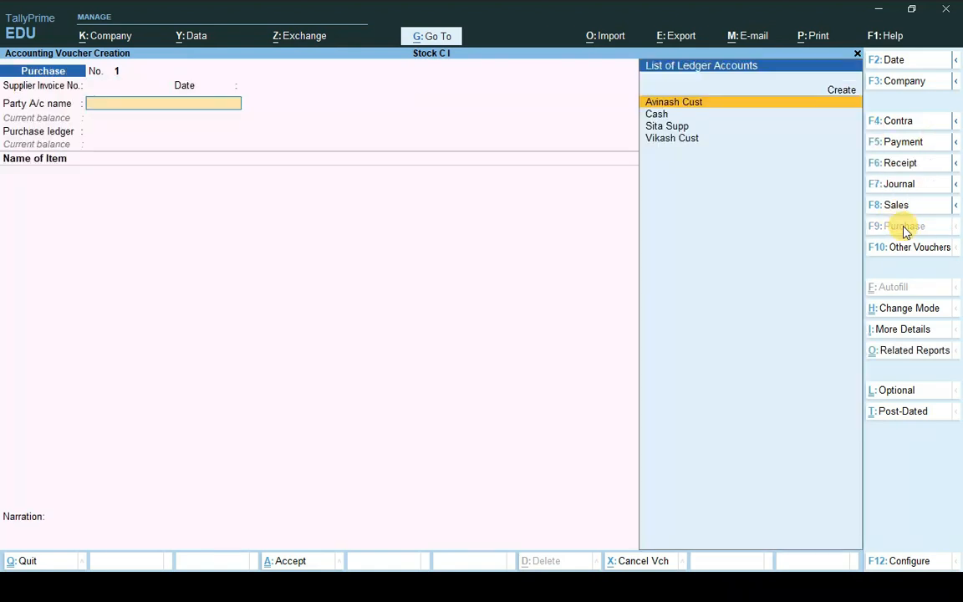
Change the purchase voucher's entry mode from item lines to debit and credit particulars, keeping the supplier invoice fields blank.
key(Down)
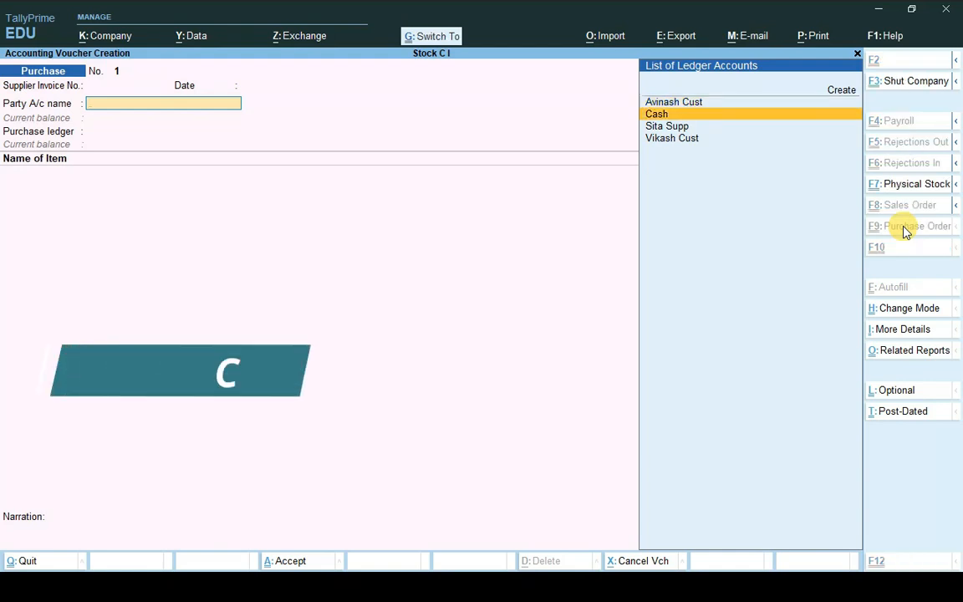
key(ctrl+h)
key(Down)
key(Down)
key(Return)
key(Return)
key(Return)
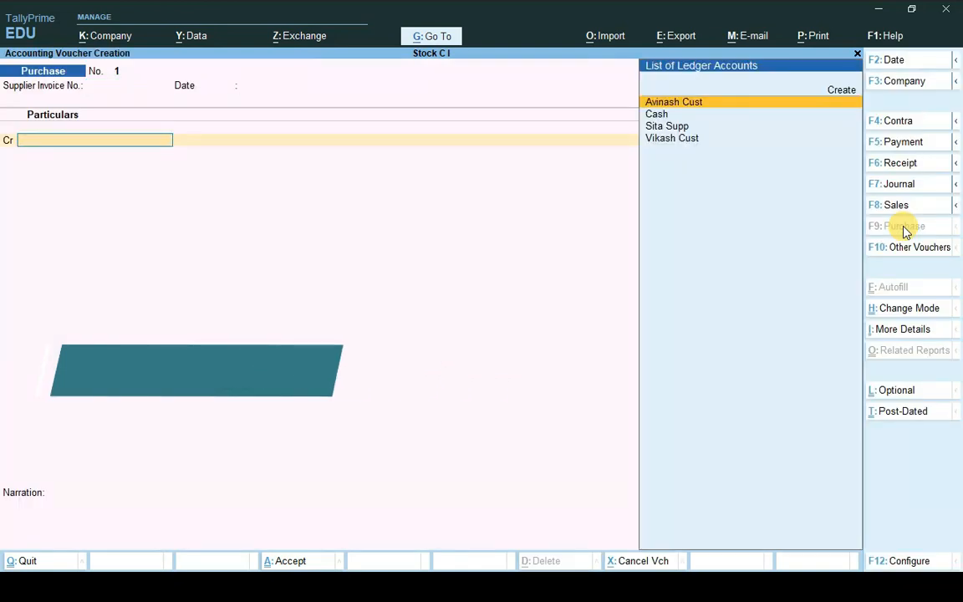
Credit the supplier's ledger with 90000 in the purchase voucher, accepting the receipt and party details without entries.
key(Down)
key(Down)
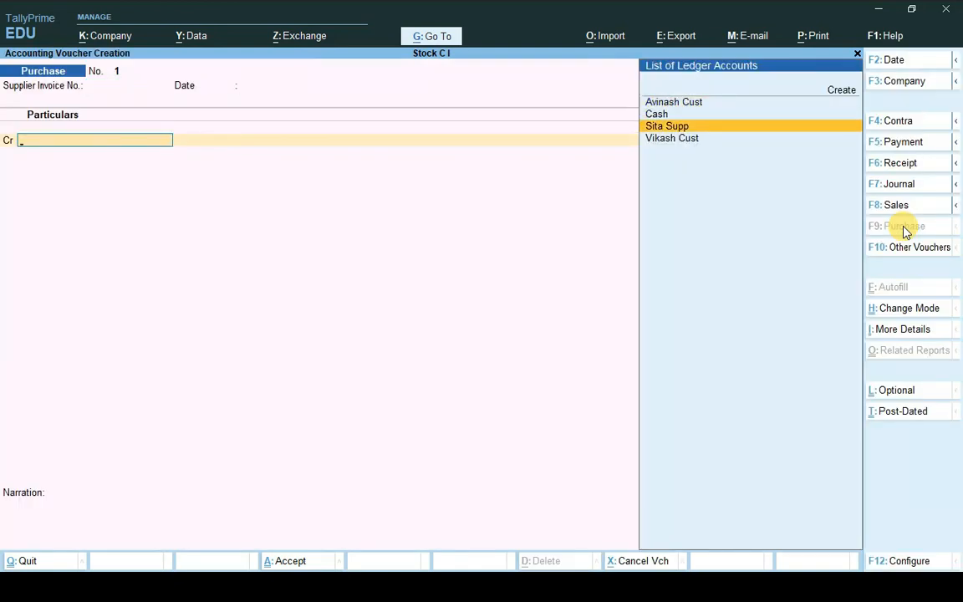
key(Return)
key(Return)
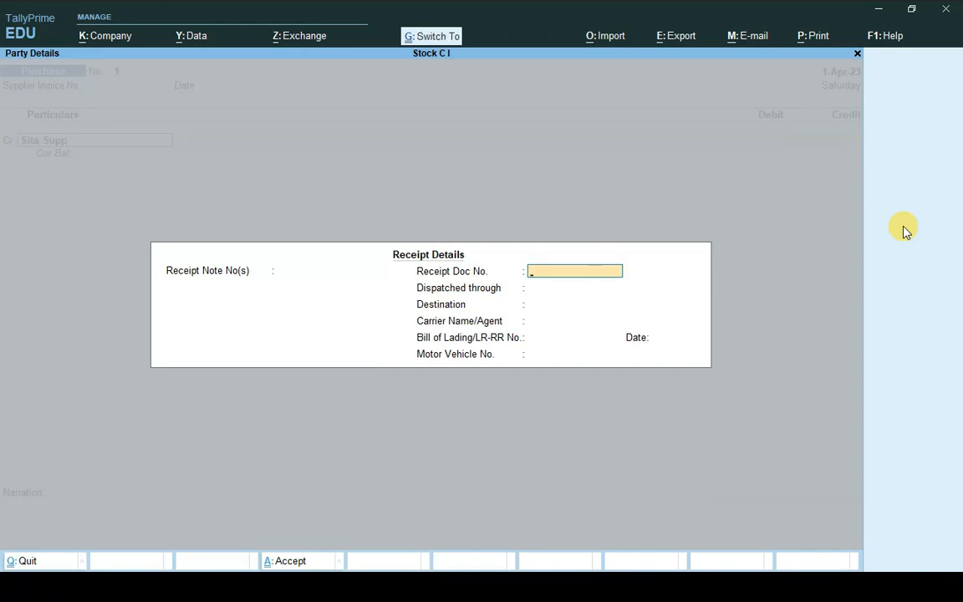
key(ctrl+a)
key(ctrl+a)
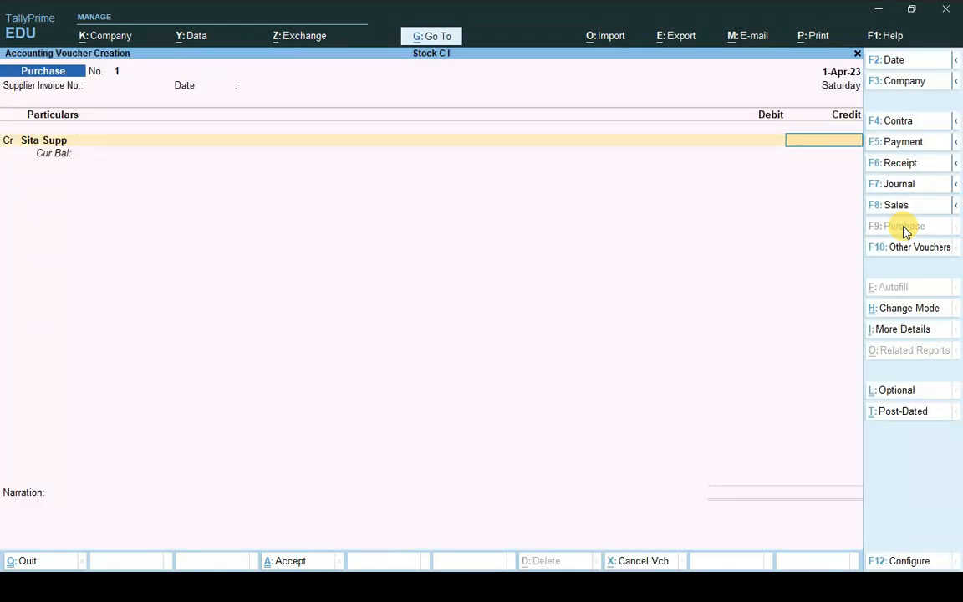
text(1)
key(BackSpace)
text(90000)
key(Return)
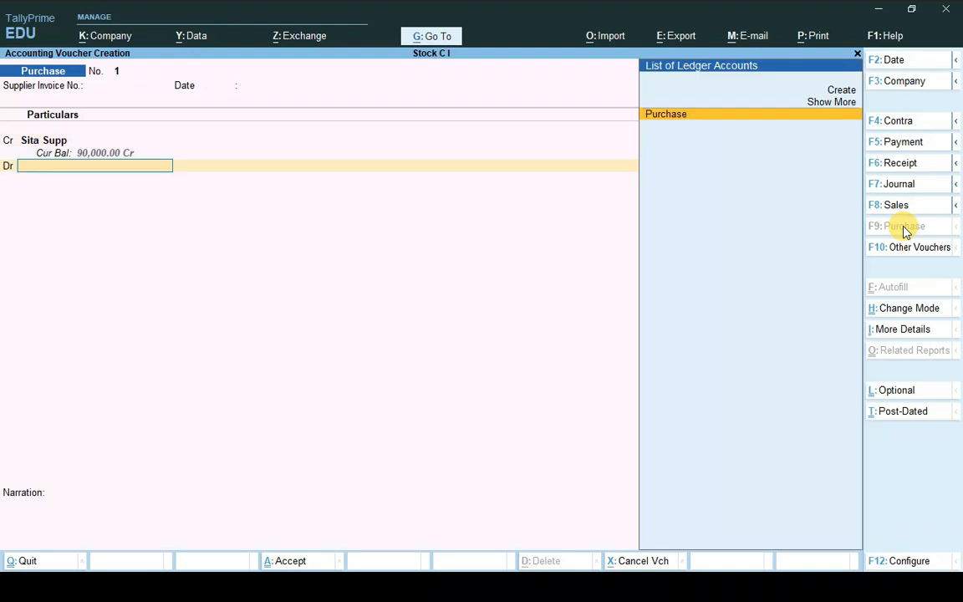
Debit the Purchase ledger and choose Hero Honda Splender as the stock item in its inventory allocation.
key(Return)
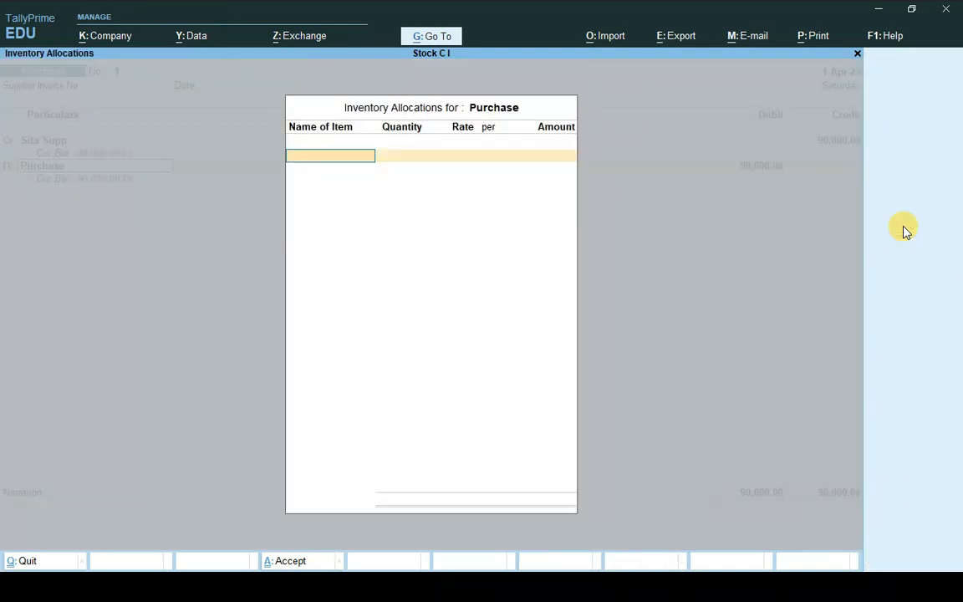
key(Down)
key(Down)
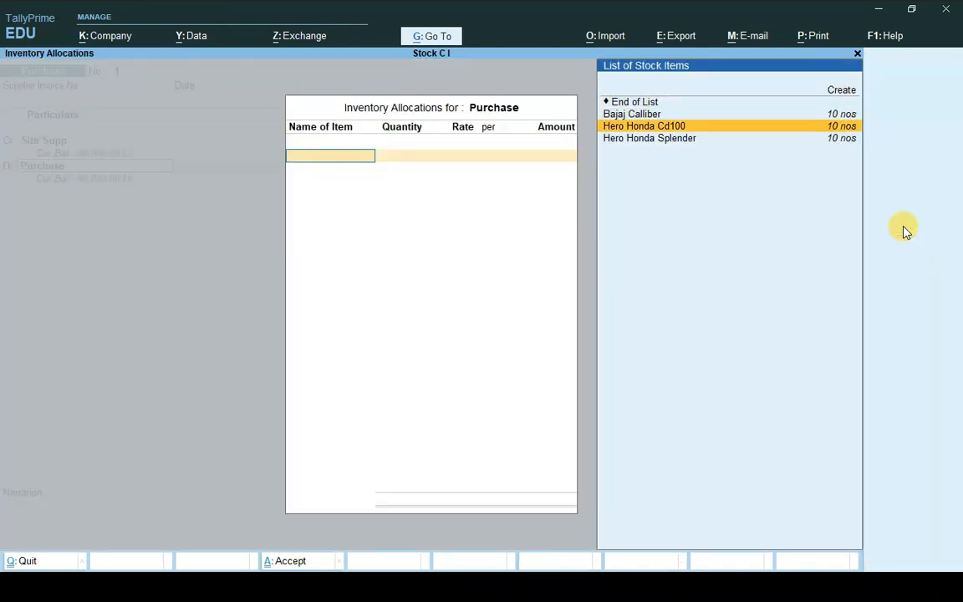
key(Down)
key(Return)
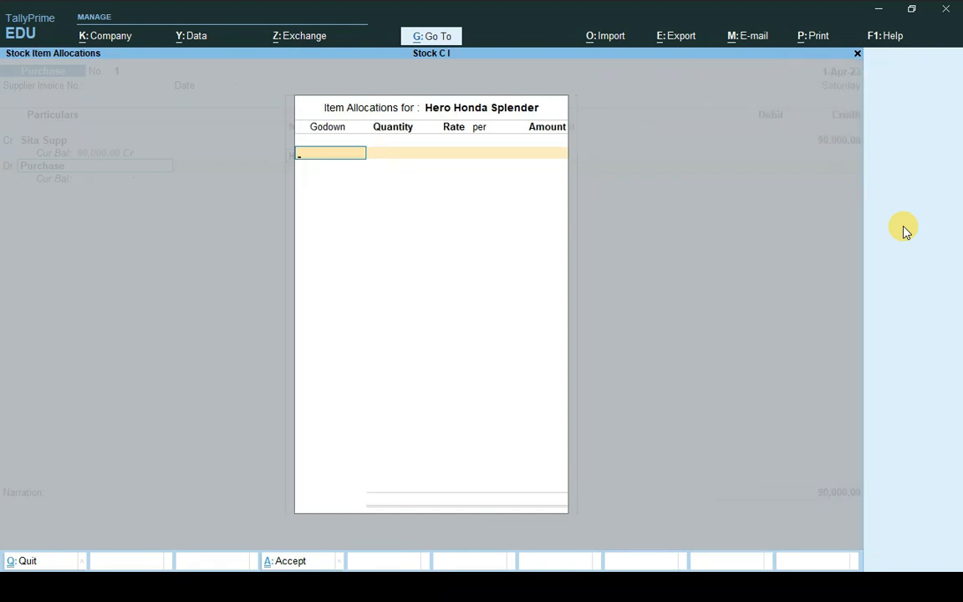
Allocate 3 nos of Hero Honda Splender to the Loadih godown for 90,000, and complete the purchase voucher's allocations.
key(Down)
key(Down)
key(Down)
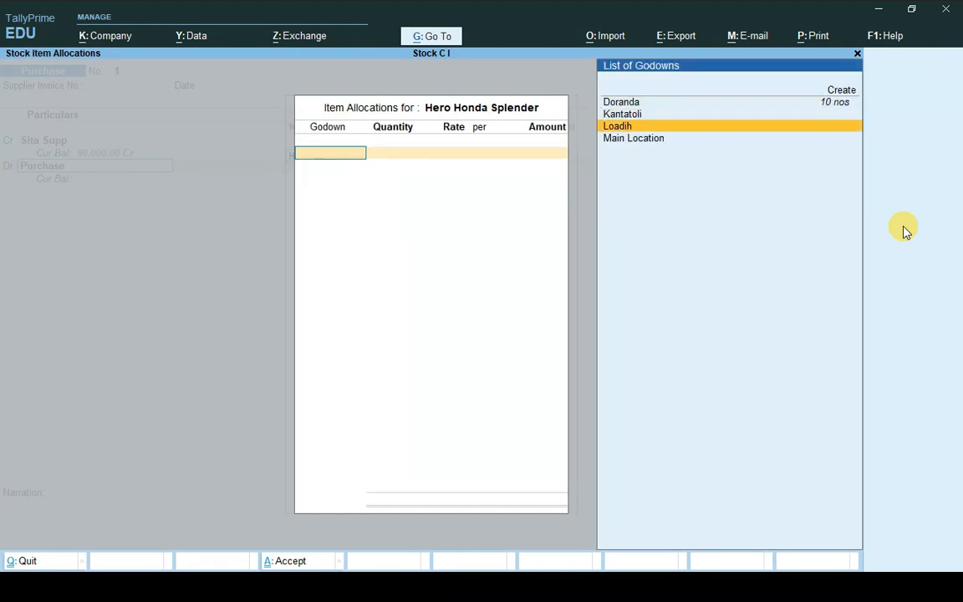
key(Return)
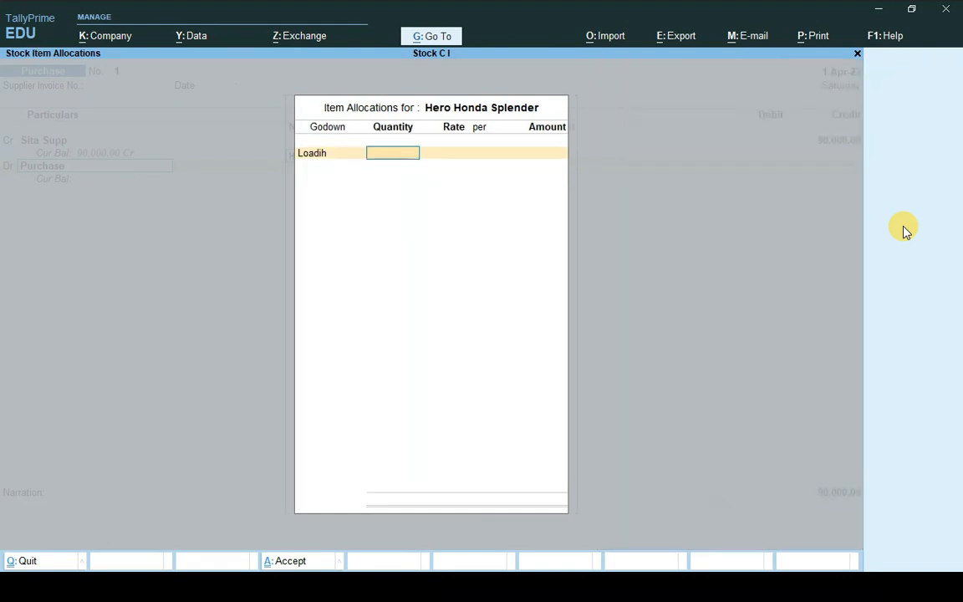
text(3)
key(Return)
key(Return)
key(Return)
key(Return)
key(Return)
key(Return)
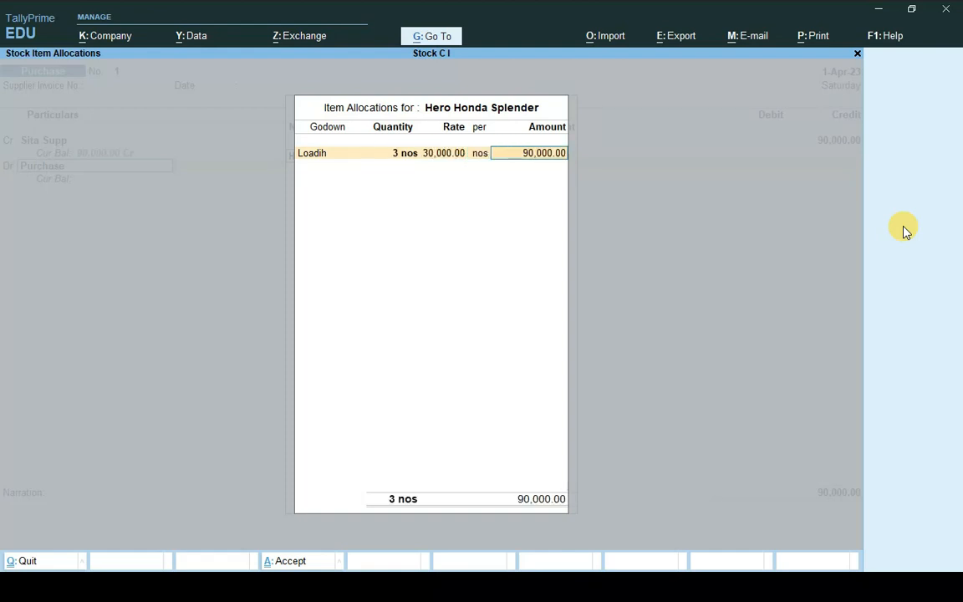
key(Return)
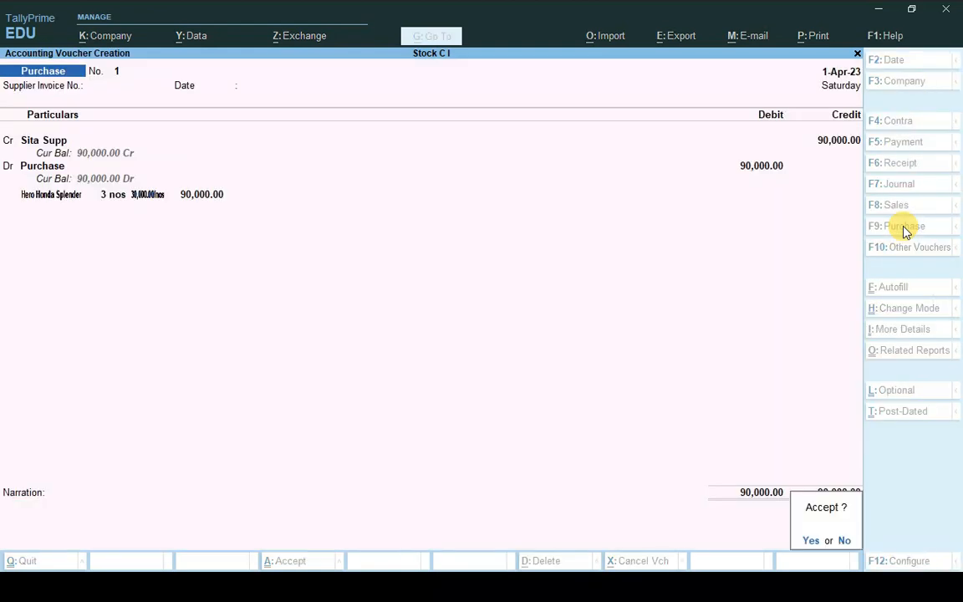
Save the completed purchase voucher and check the transaction list for the next entry to record.
key(Return)
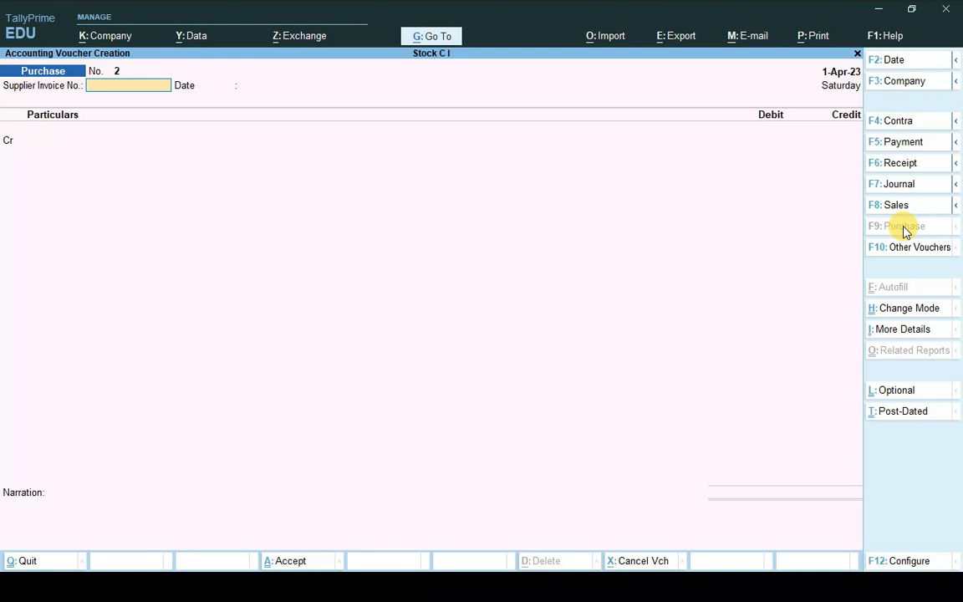
key(alt)
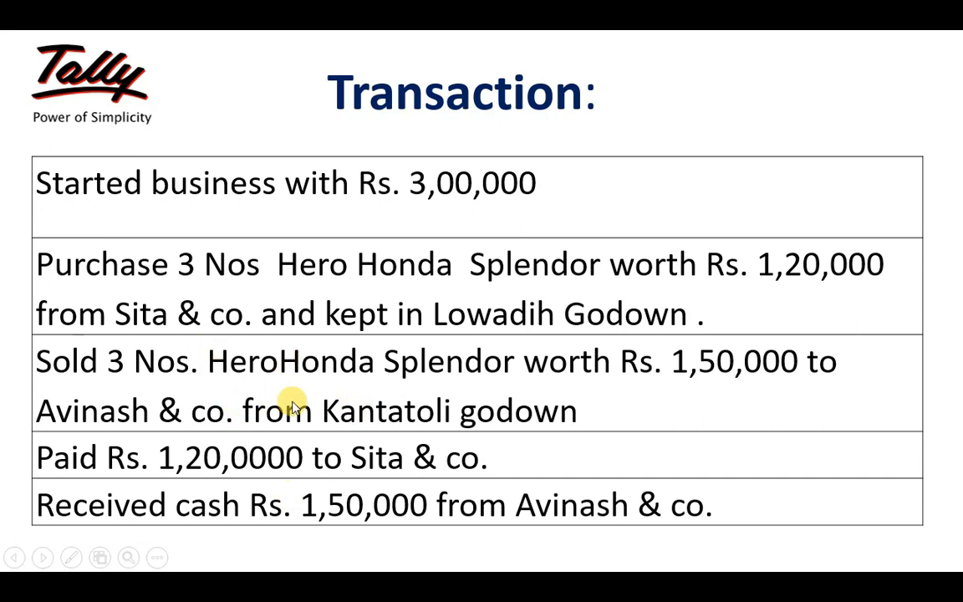
key(alt+Tab)
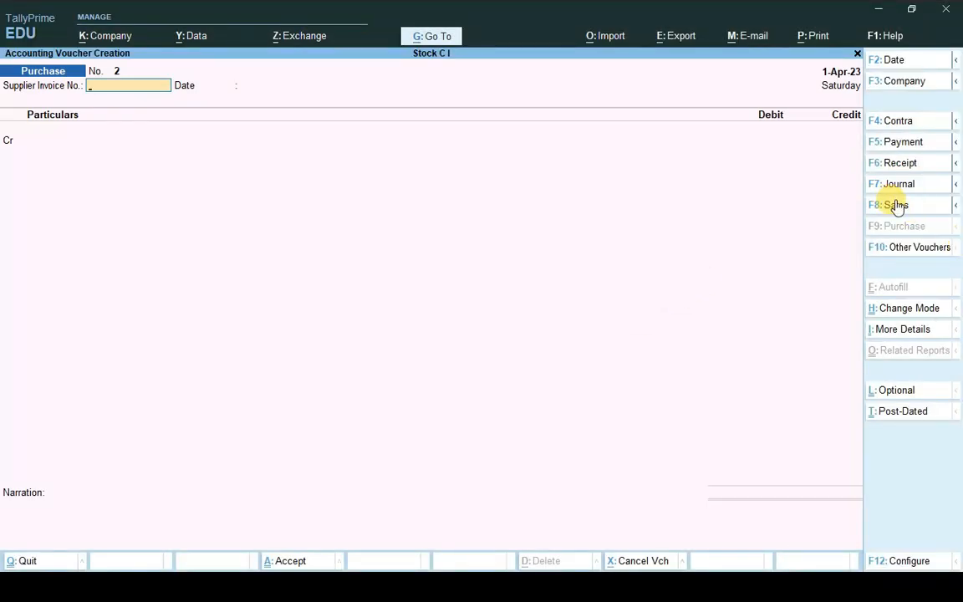
Start a sales voucher and change its entry mode from Item Invoice to As Voucher.
click(898, 205)
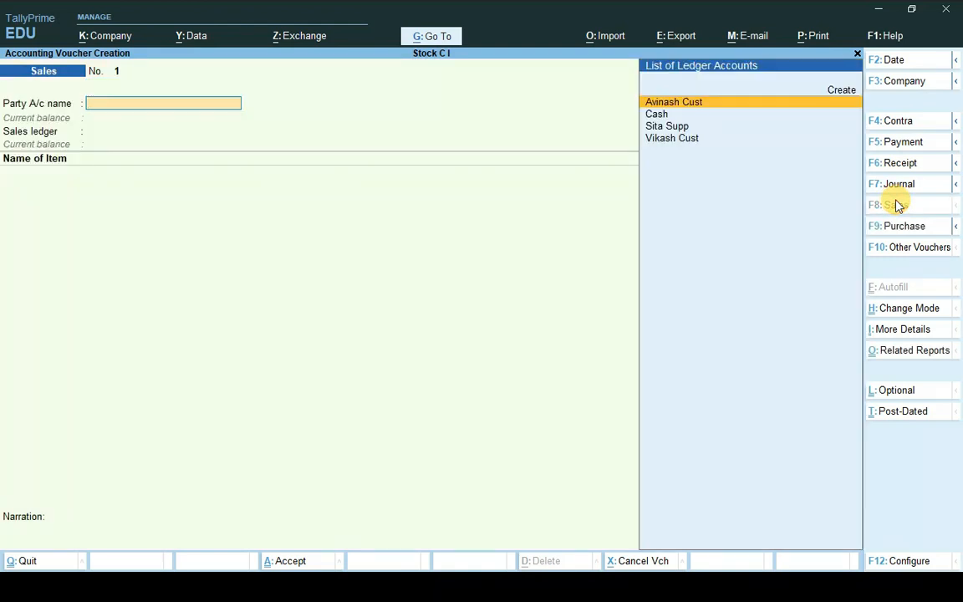
key(ctrl+h)
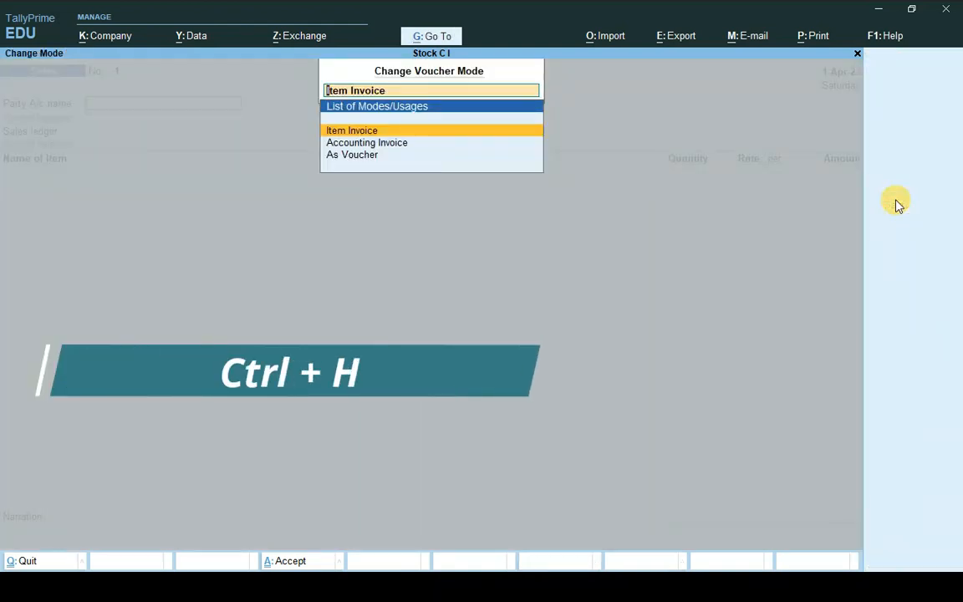
key(Down)
key(Down)
key(Return)
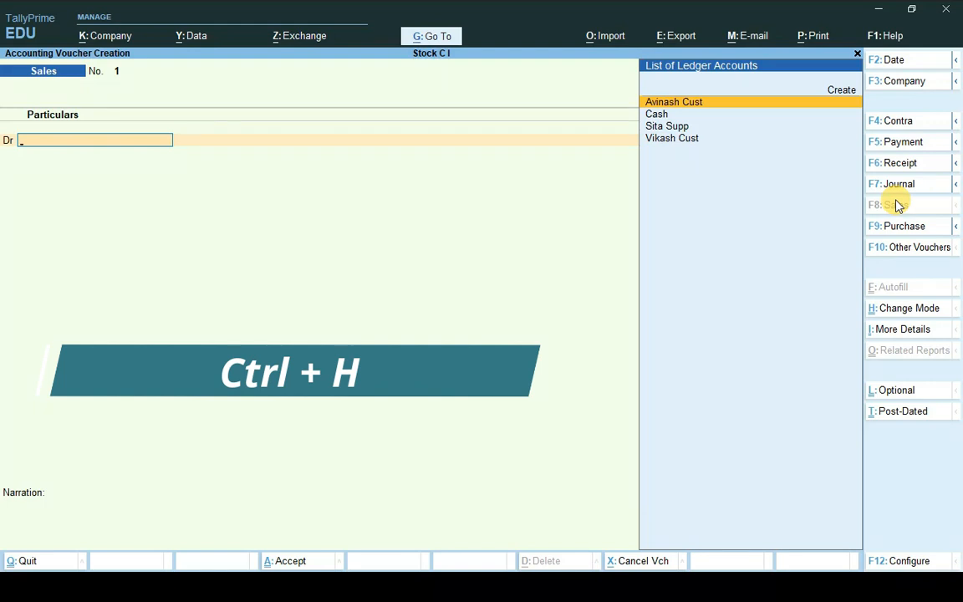
Debit the first listed customer's ledger with 120000 in the sales voucher, accepting the dispatch and party details without entries.
key(Down)
key(Up)
key(Return)
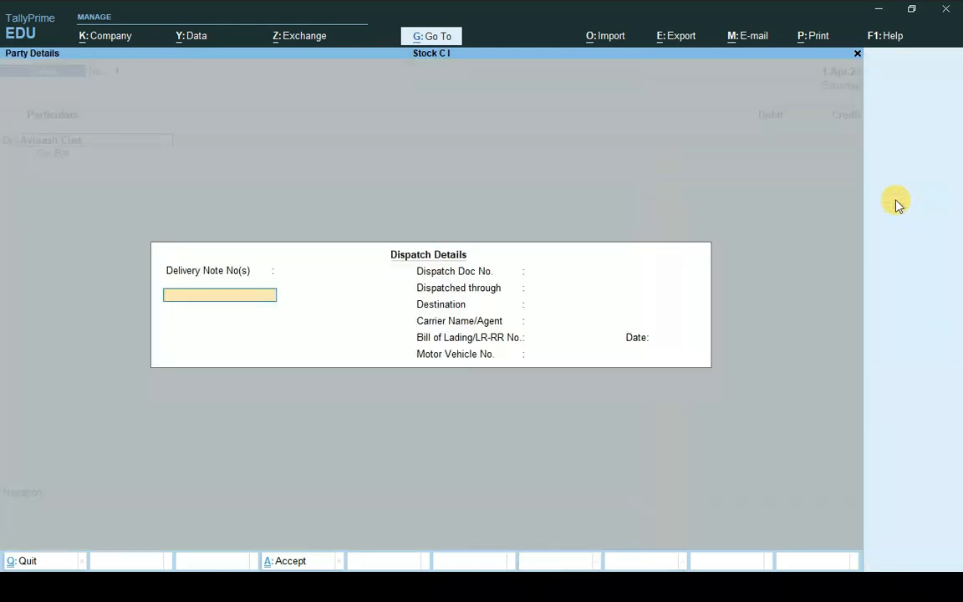
key(ctrl+a)
key(ctrl+a)
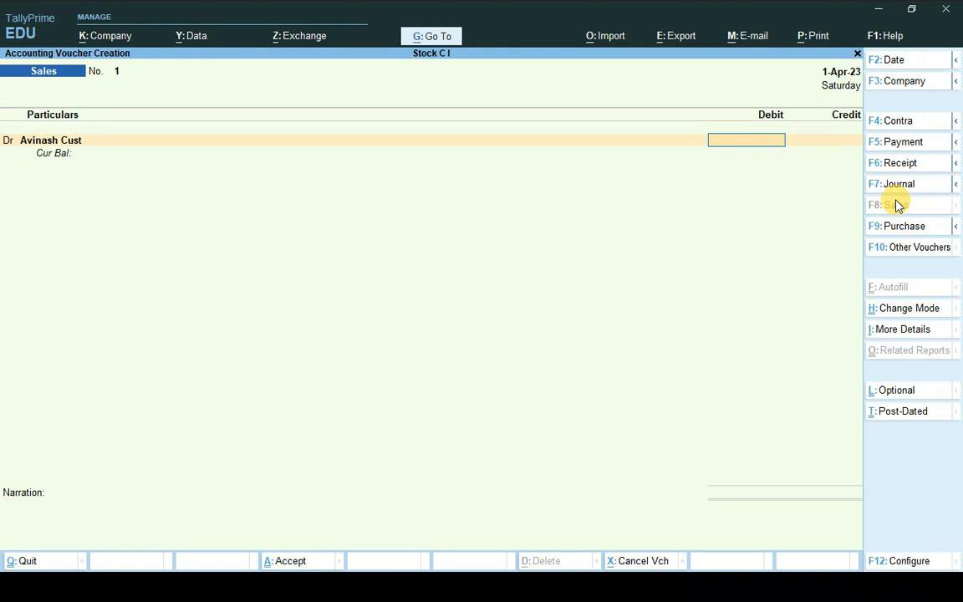
text(120000)
key(Return)
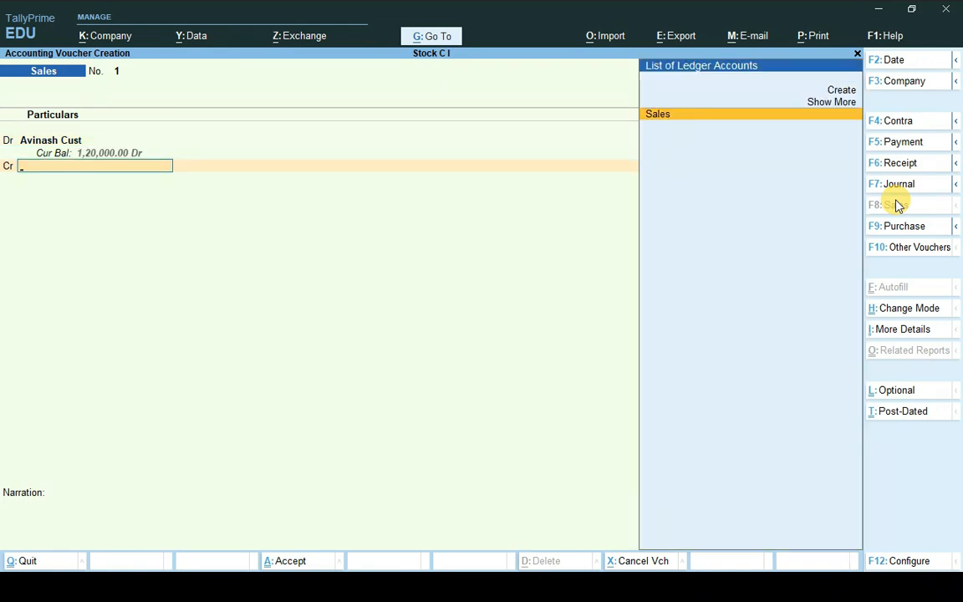
Credit the Sales ledger and choose Hero Honda Splender as the stock item in its inventory allocation.
key(Return)
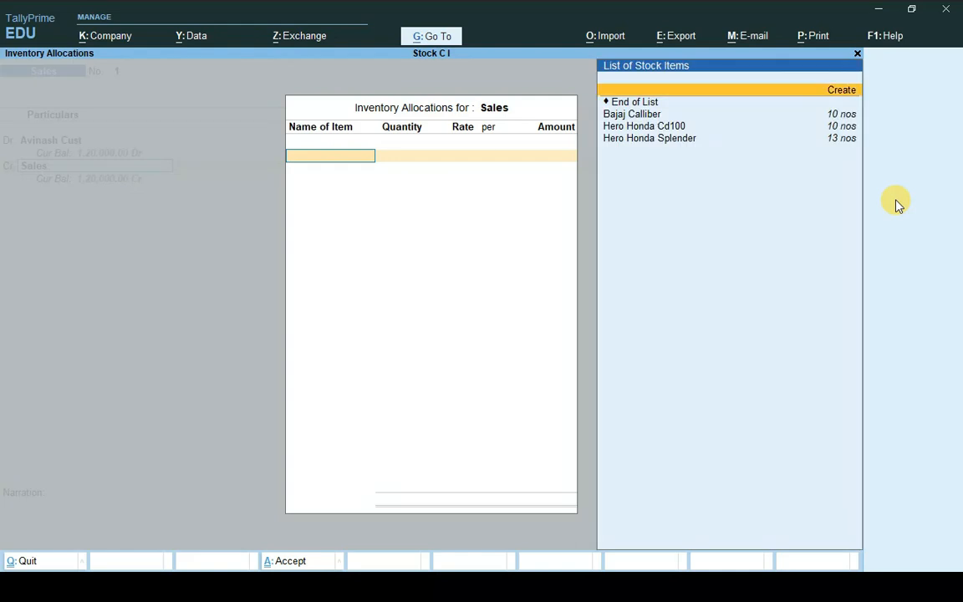
key(Down)
key(Down)
key(Down)
key(Return)
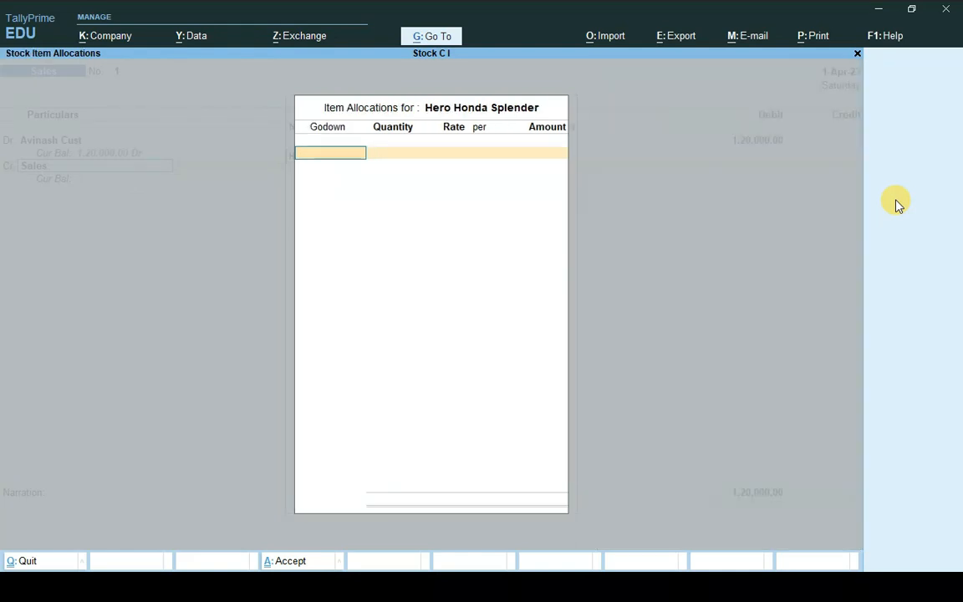
Allocate a quantity of 3 nos of Hero Honda Splender from the Doranda godown.
key(Down)
key(Down)
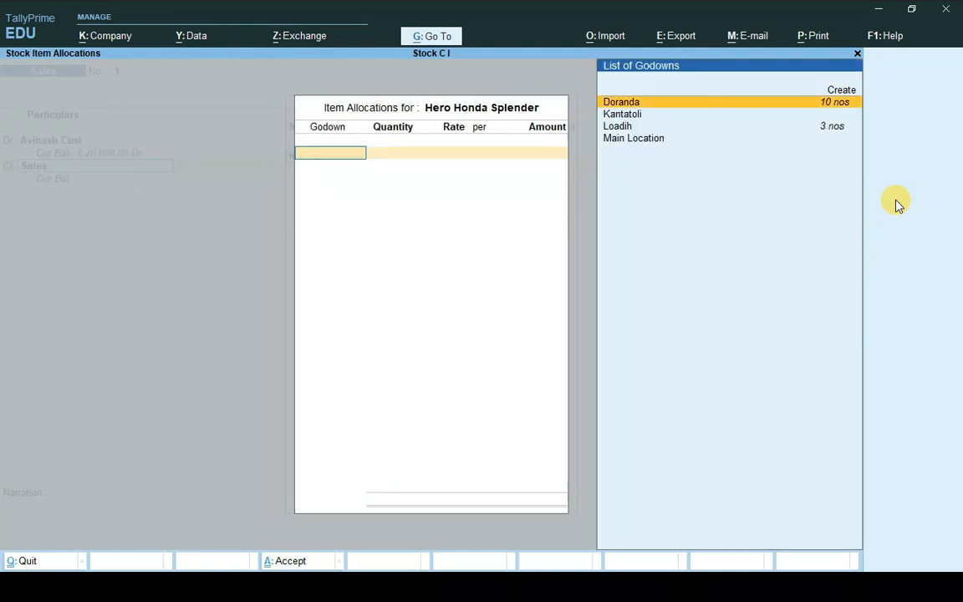
key(Up)
key(Return)
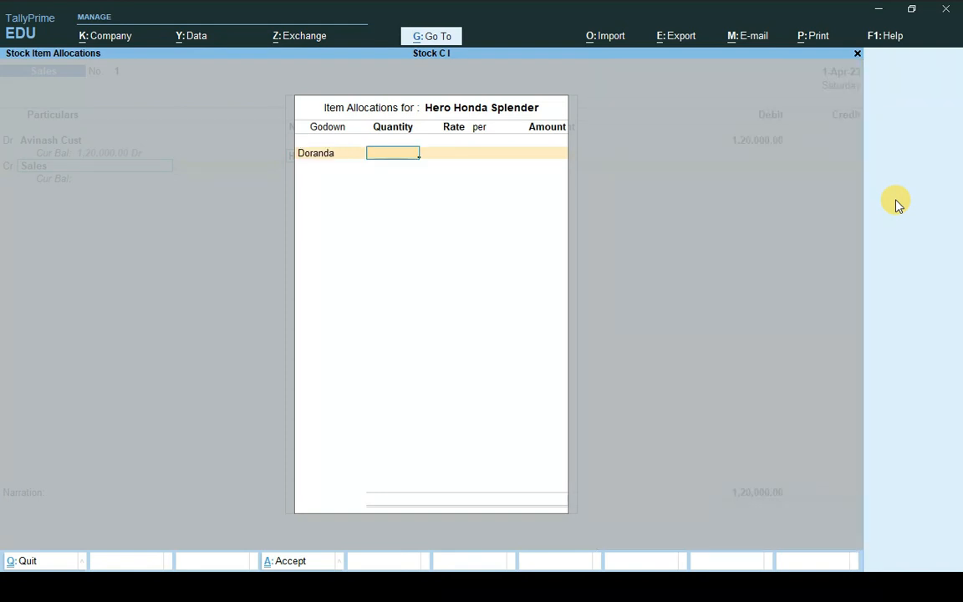
text(4000)
key(BackSpace)
key(BackSpace)
key(BackSpace)
key(BackSpace)
text(3)
key(Return)
Set the Doranda allocation's rate to 40,000 per nos and accept the calculated amount.
text(40)
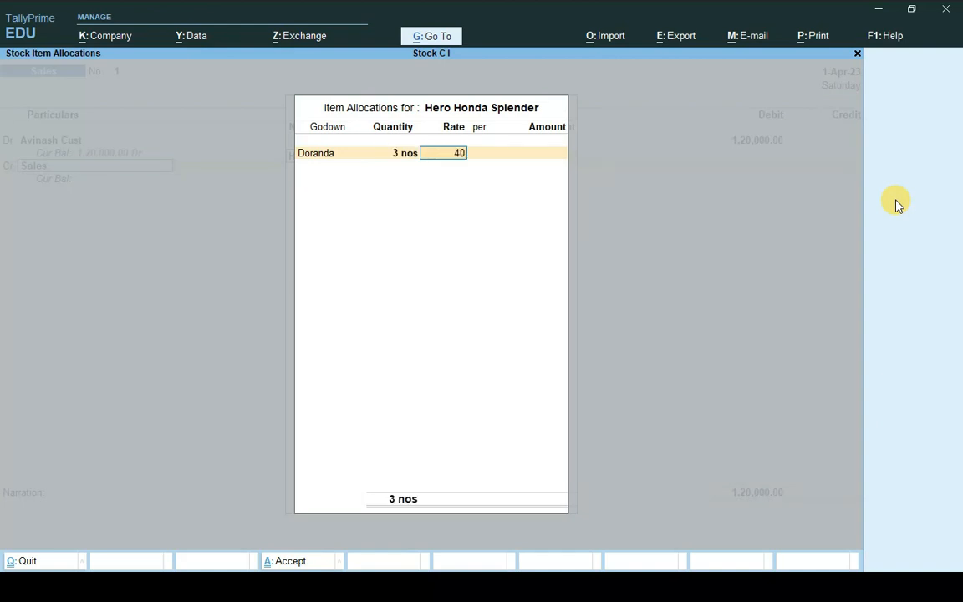
text(,000)
key(Return)
key(Return)
key(Return)
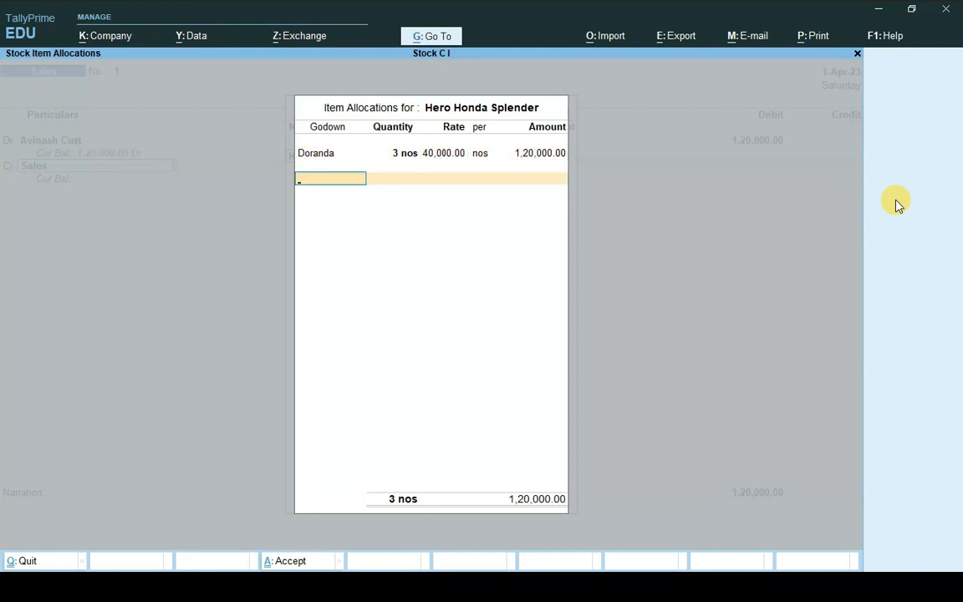
Complete the item and inventory allocations, and save the sales voucher without a narration.
key(Return)
key(Return)
key(Return)
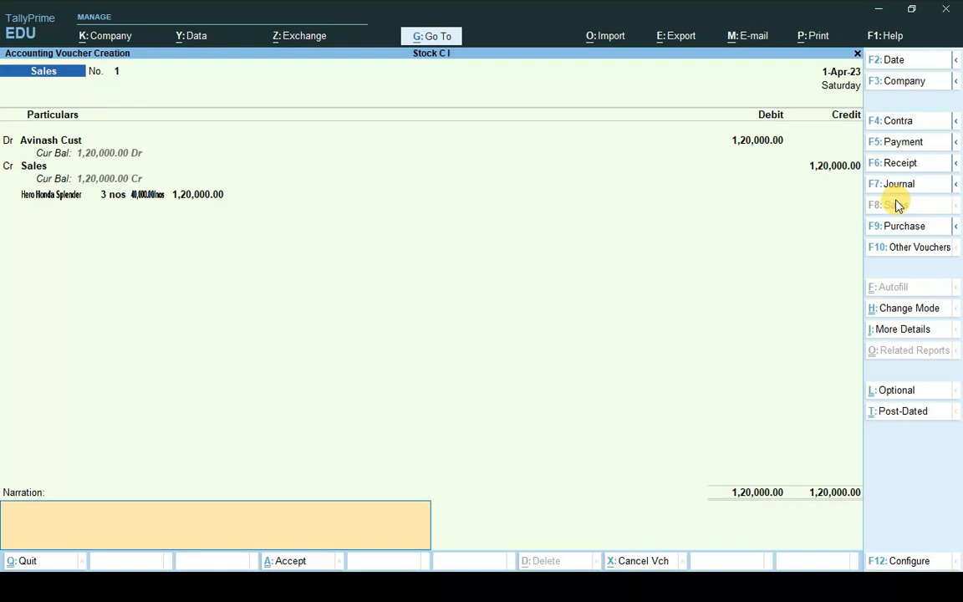
key(Return)
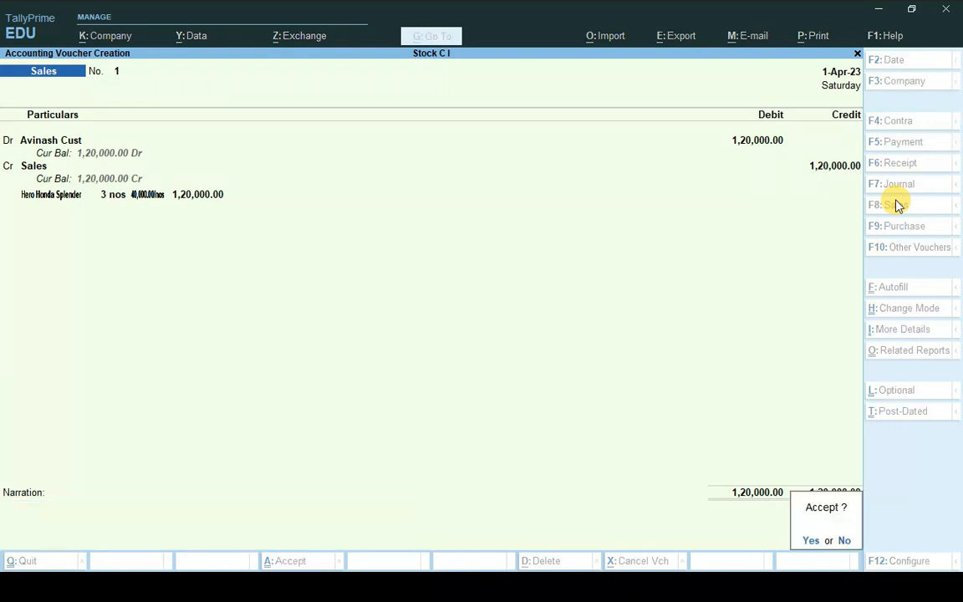
key(y)
Start a payment voucher and debit the supplier's ledger with 120000.
key(alt)
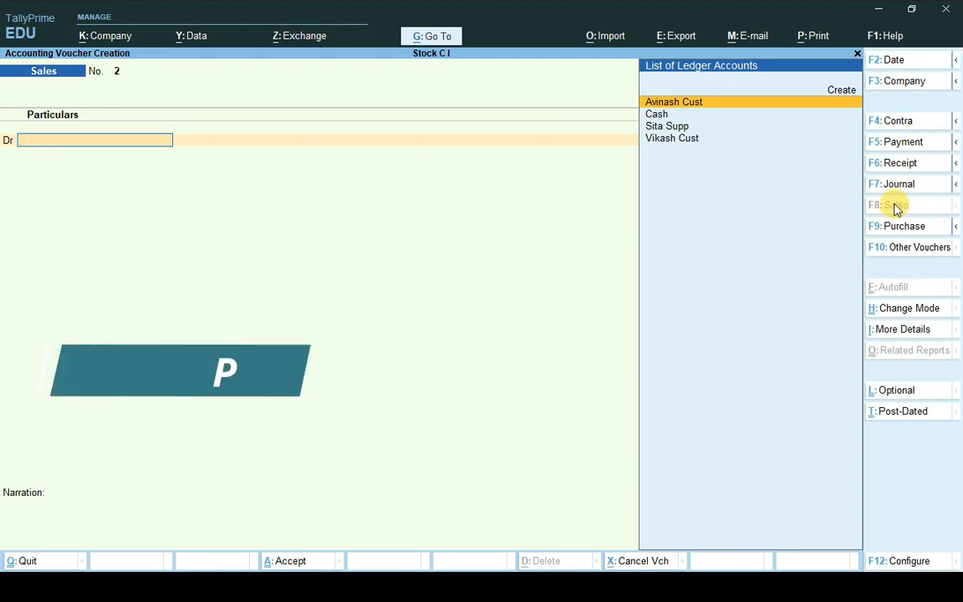
click(901, 143)
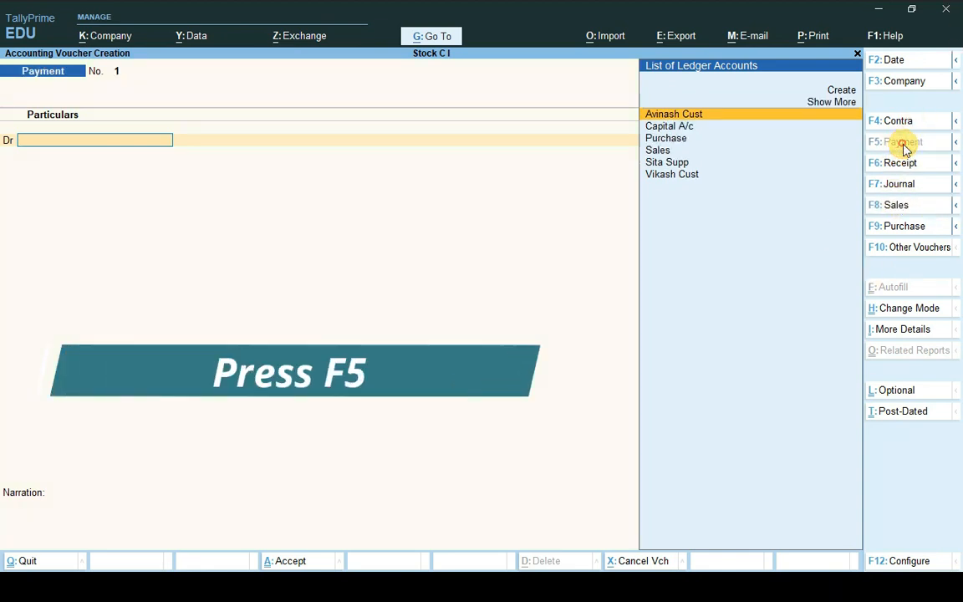
key(Down)
key(Down)
key(Down)
key(Down)
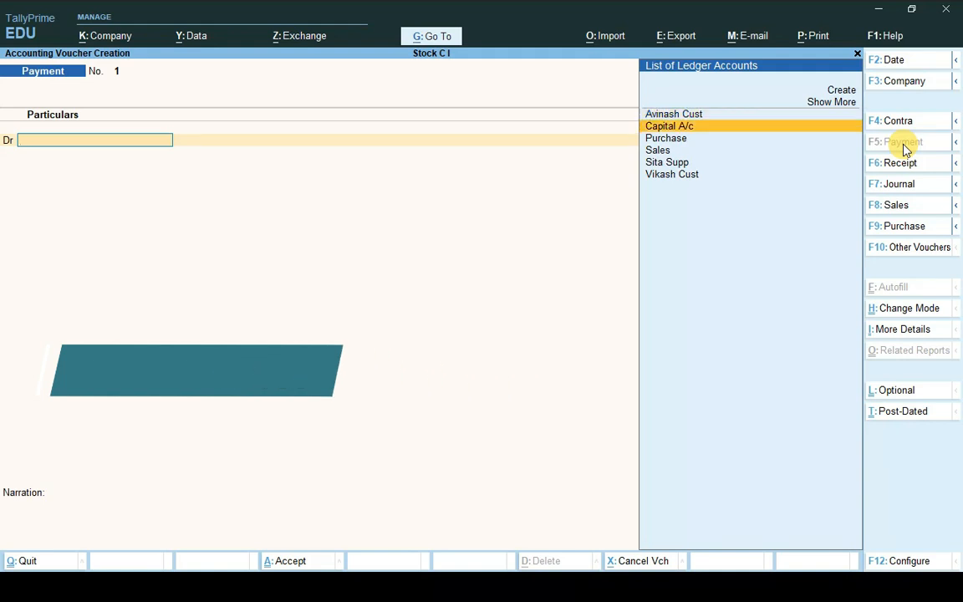
key(Return)
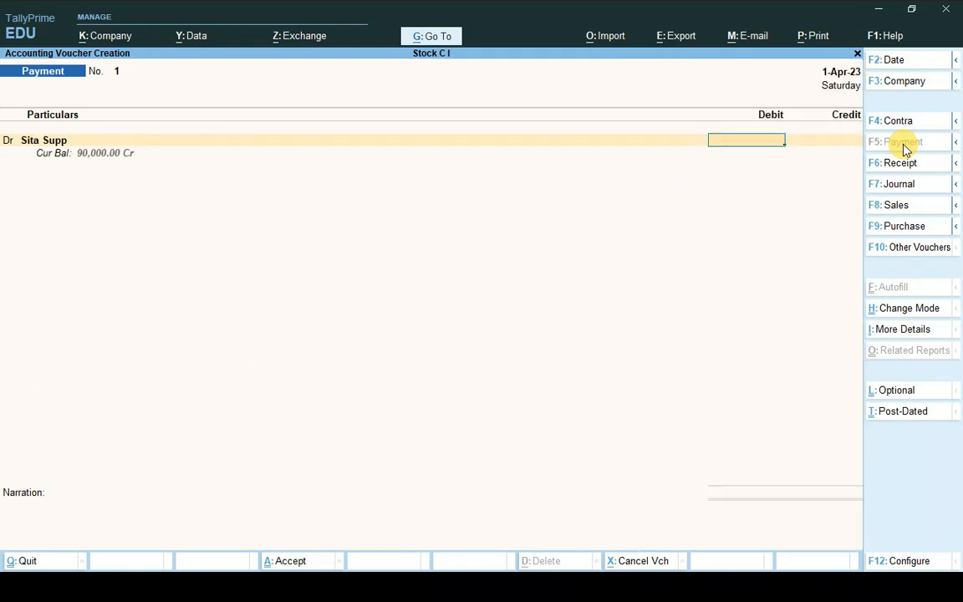
text(120000)
key(Return)
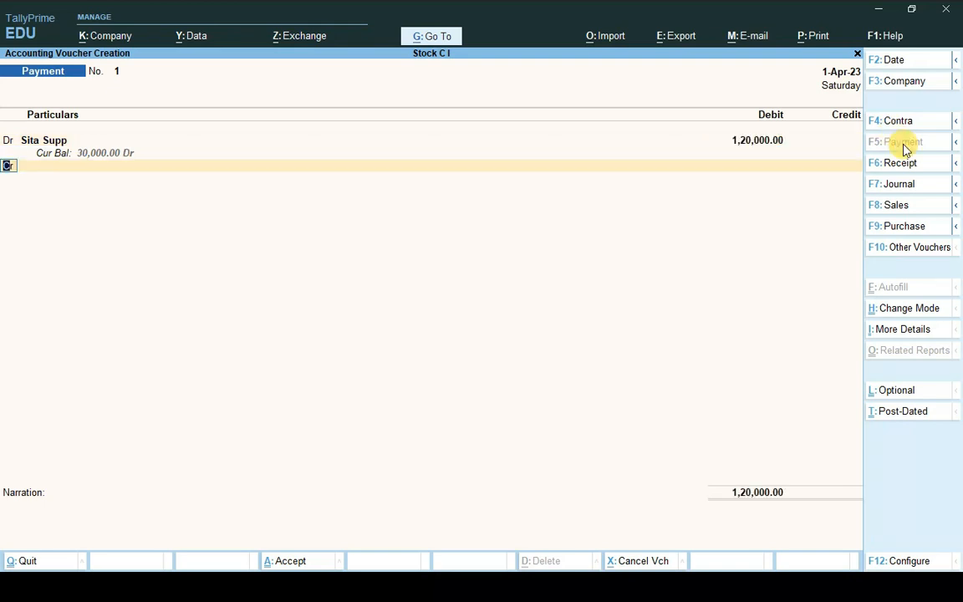
Credit the Cash ledger with 1,20,000 in the payment voucher and save it.
key(Return)
key(Down)
key(Down)
key(Down)
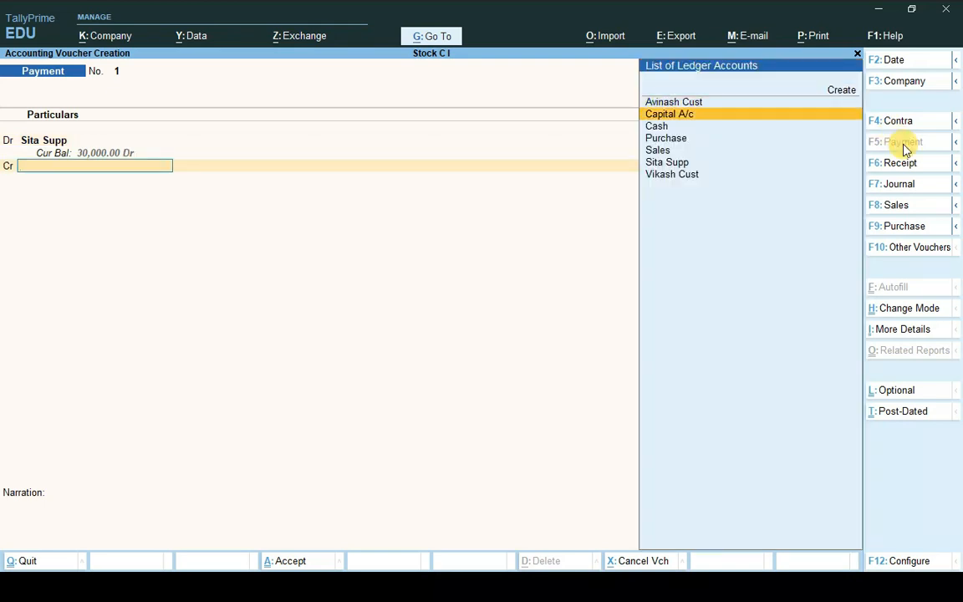
key(Up)
key(Return)
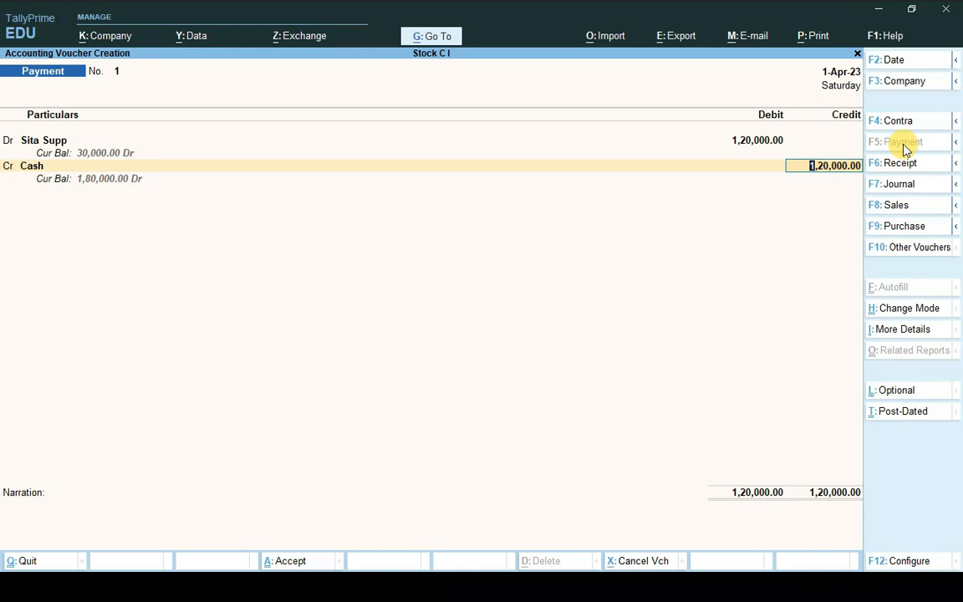
key(ctrl+a)
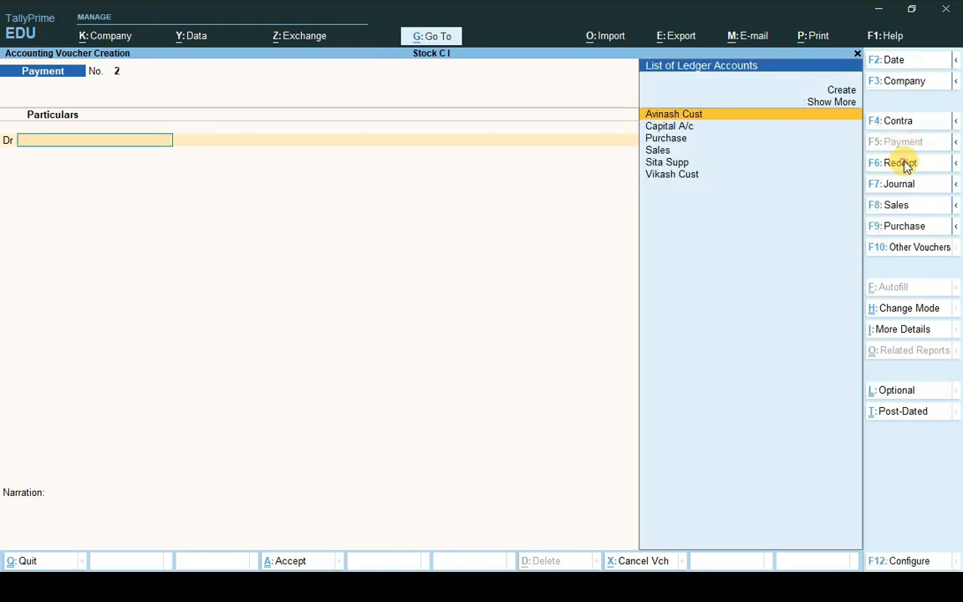
Start a receipt voucher and credit the first listed customer's ledger with 120000.
click(905, 163)
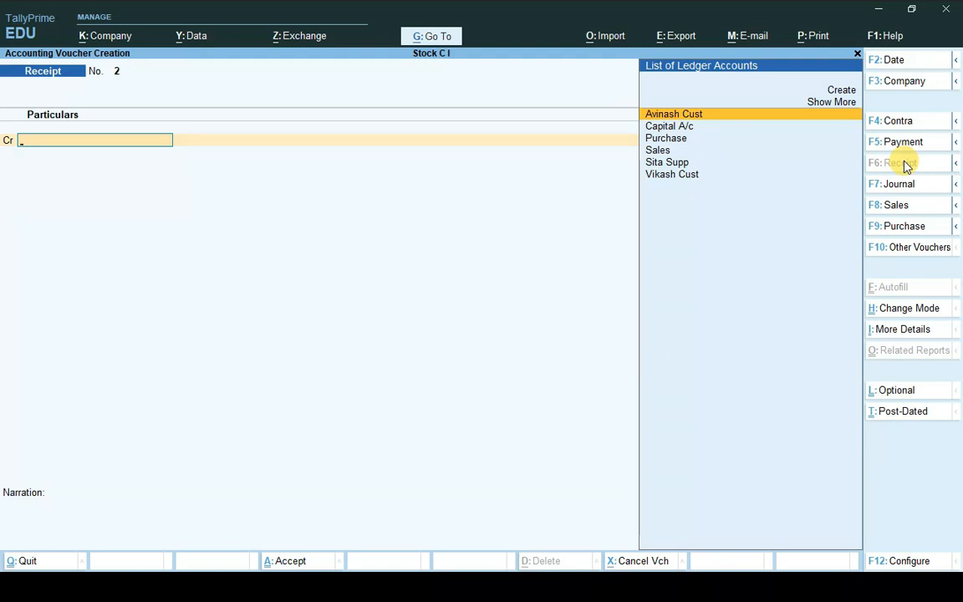
key(Down)
key(Down)
key(Up)
key(Up)
key(Return)
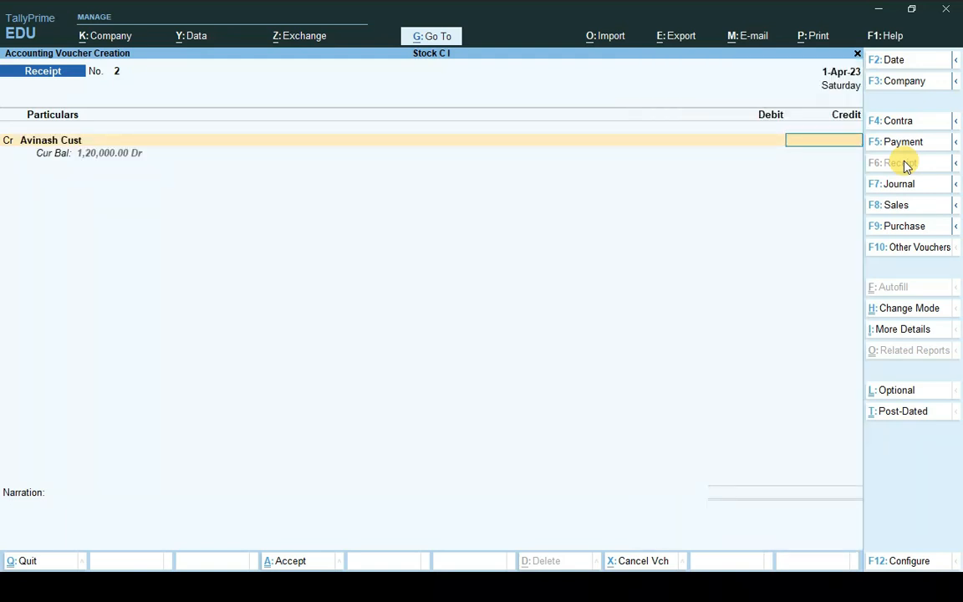
text(120000)
key(Return)
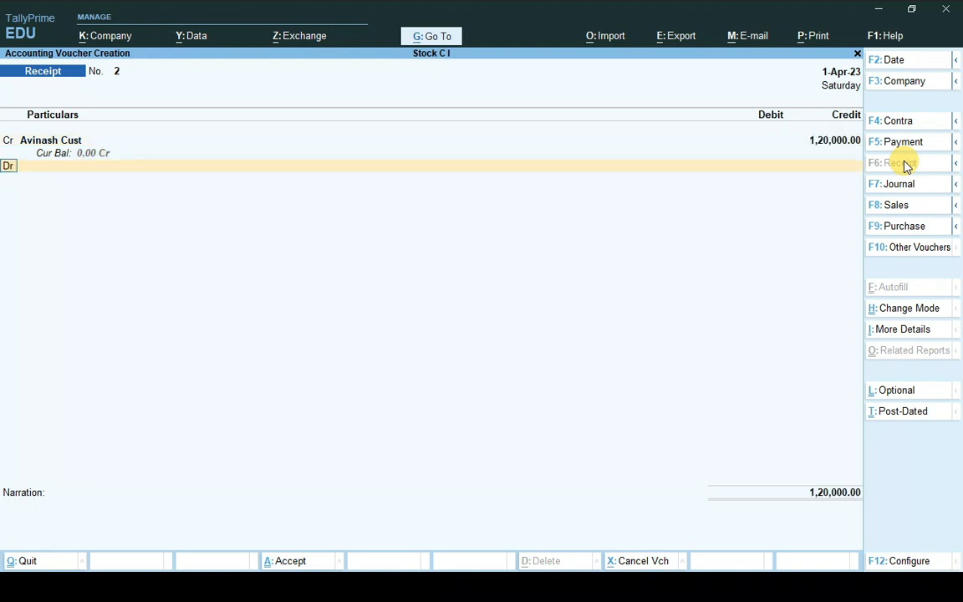
Debit the Cash ledger for the full amount in the receipt voucher and save it.
key(Down)
key(Down)
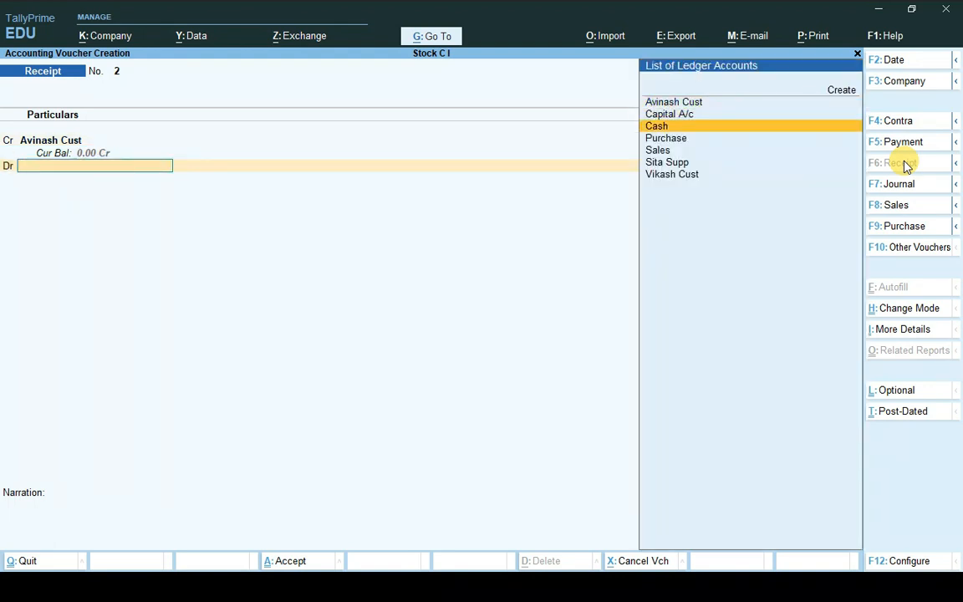
key(Return)
key(ctrl+a)
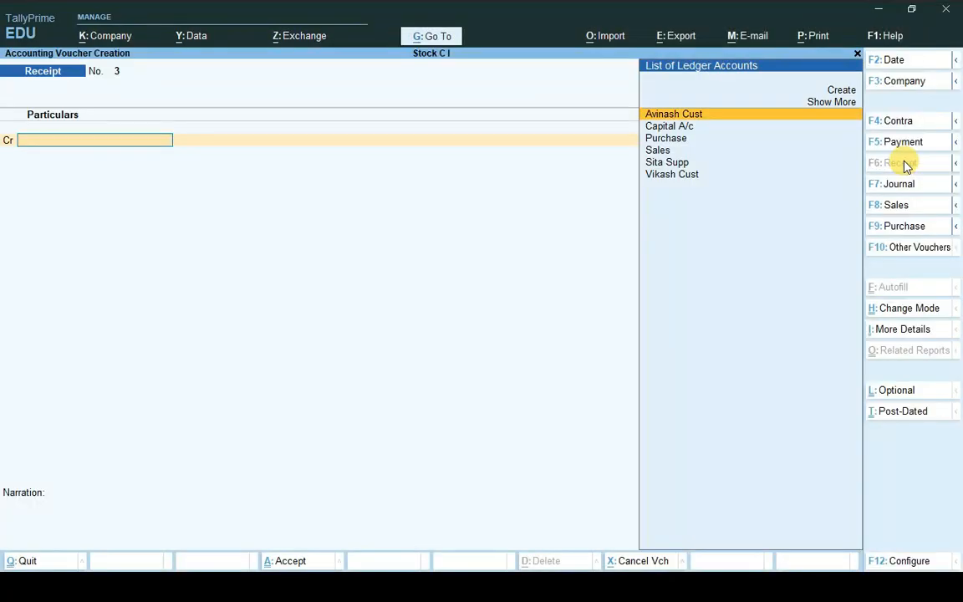
key(ctrl)
key(Down)
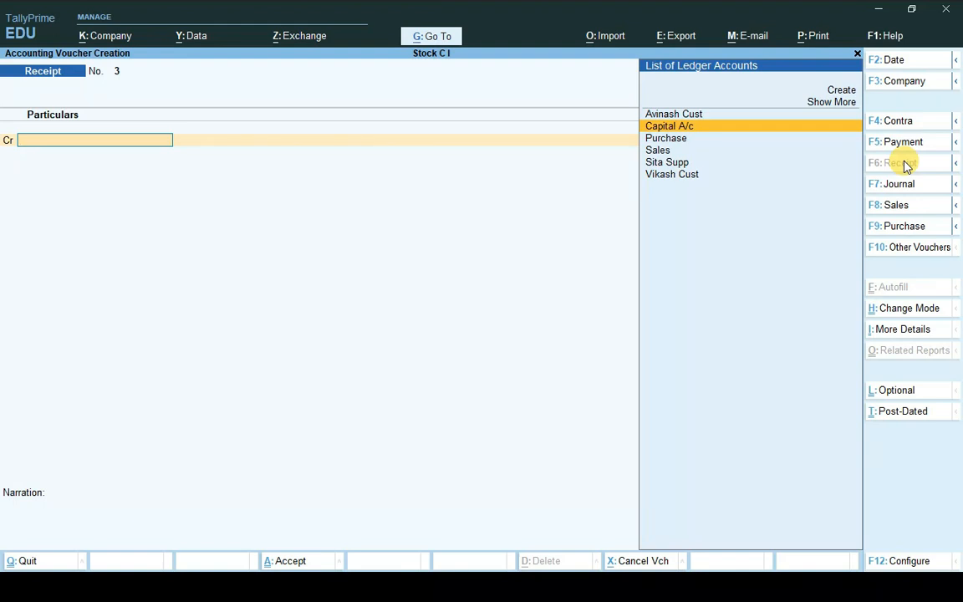
Start a second sales voucher and switch its entry mode to As Voucher.
click(893, 205)
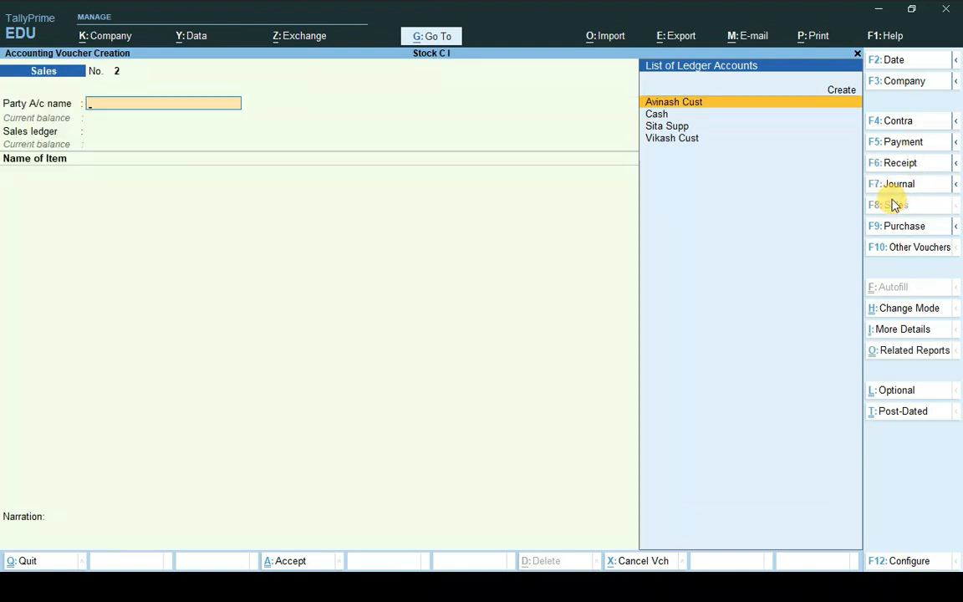
key(ctrl+h)
key(Down)
key(Down)
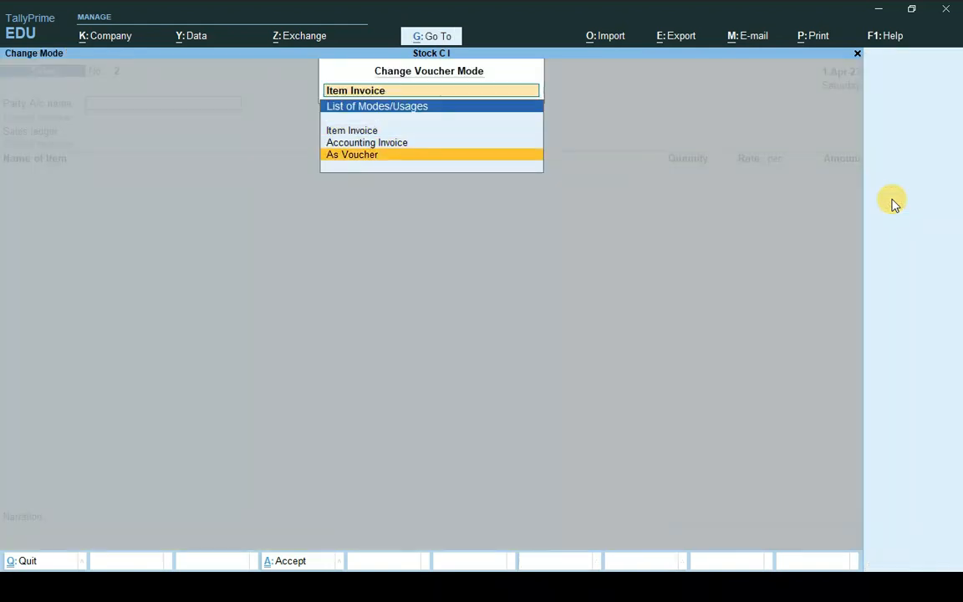
key(Return)
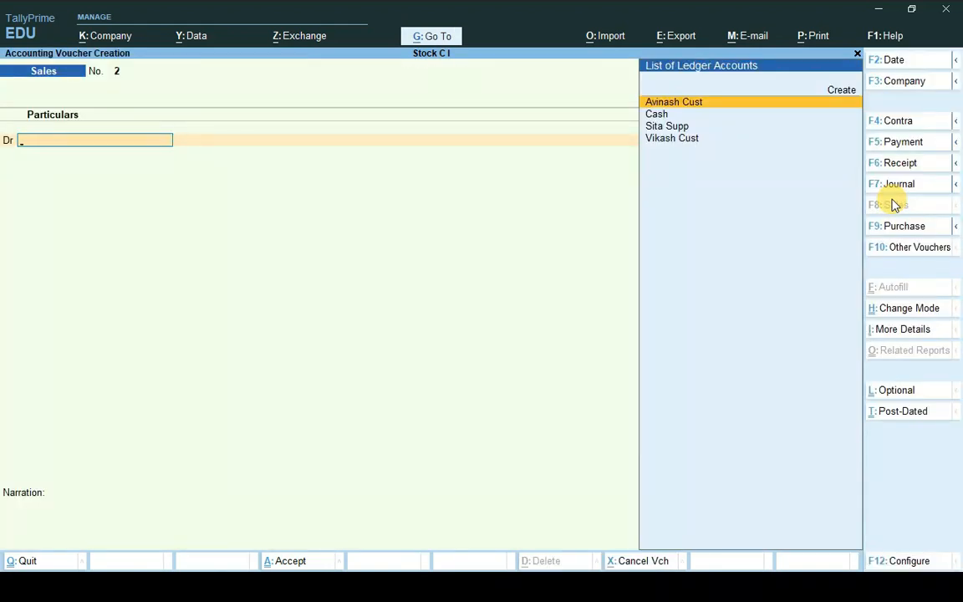
Debit the last listed customer's ledger with 120000 in the sales voucher, leaving the dispatch and party details blank.
key(Down)
key(Down)
key(Down)
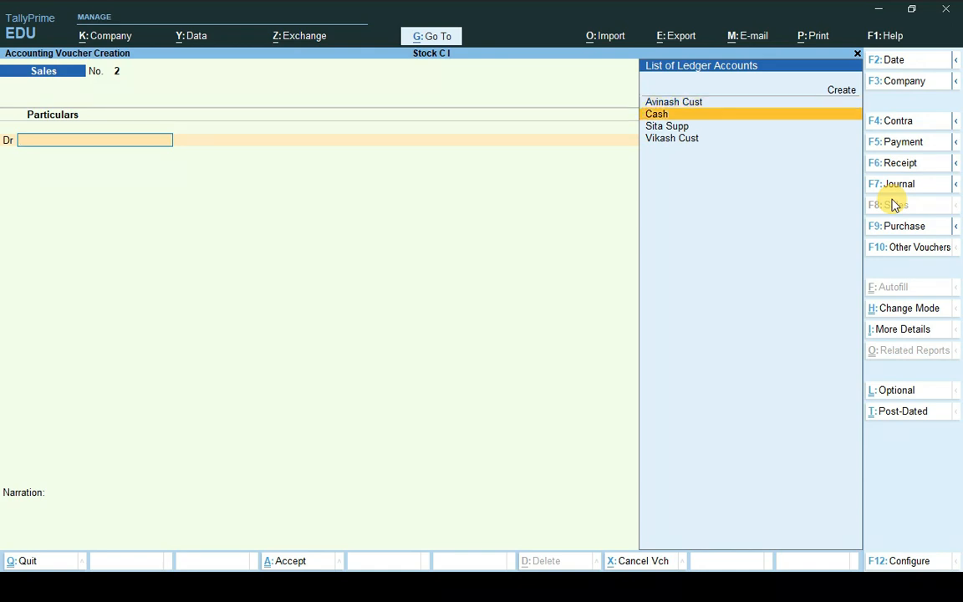
key(Return)
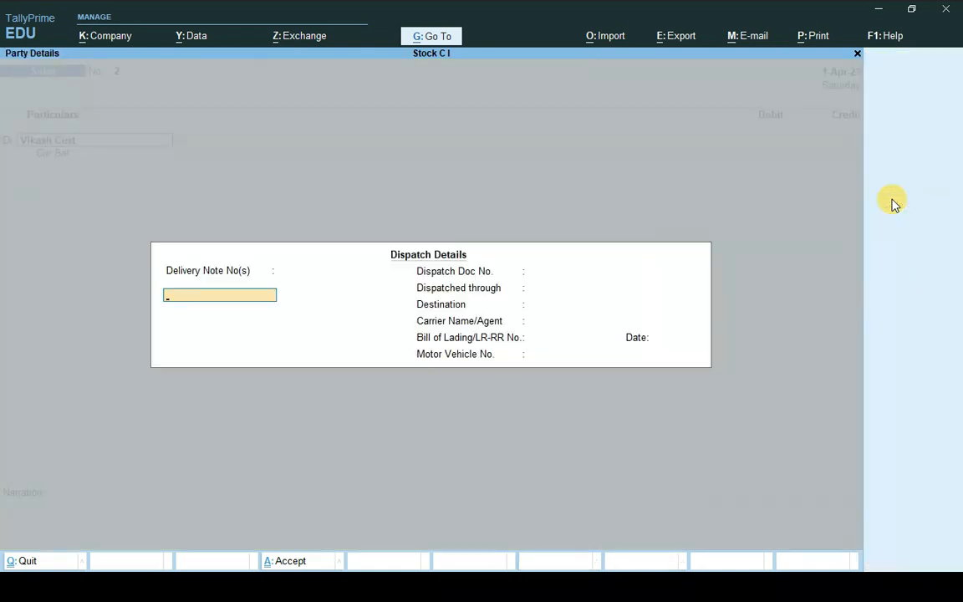
key(Return)
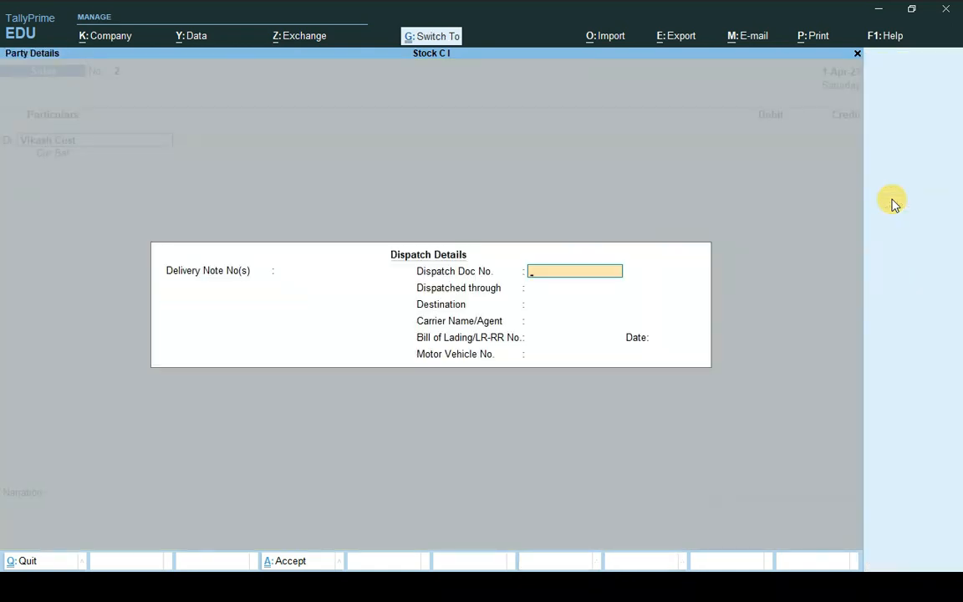
key(ctrl+a)
key(ctrl+a)
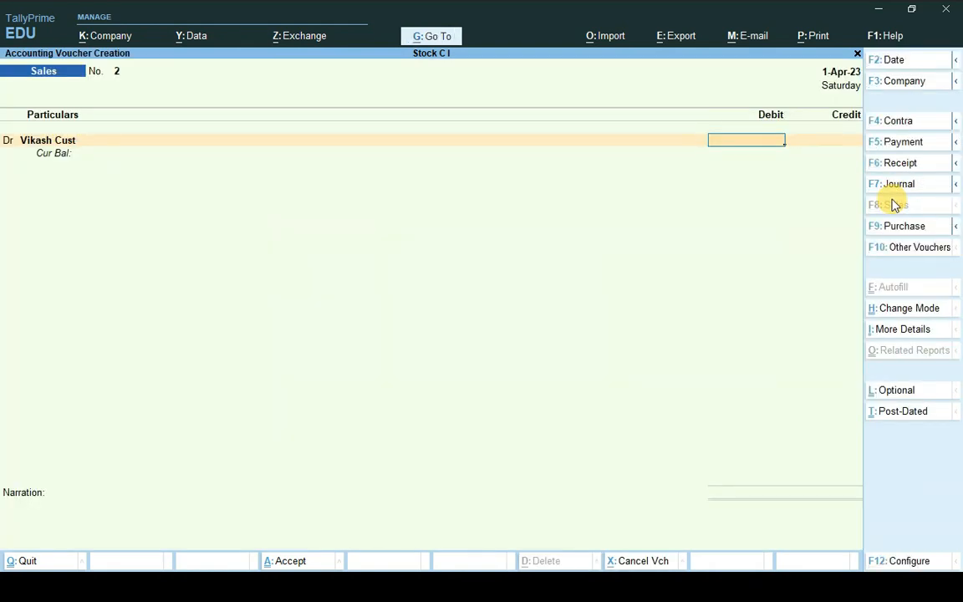
text(120000)
key(Return)
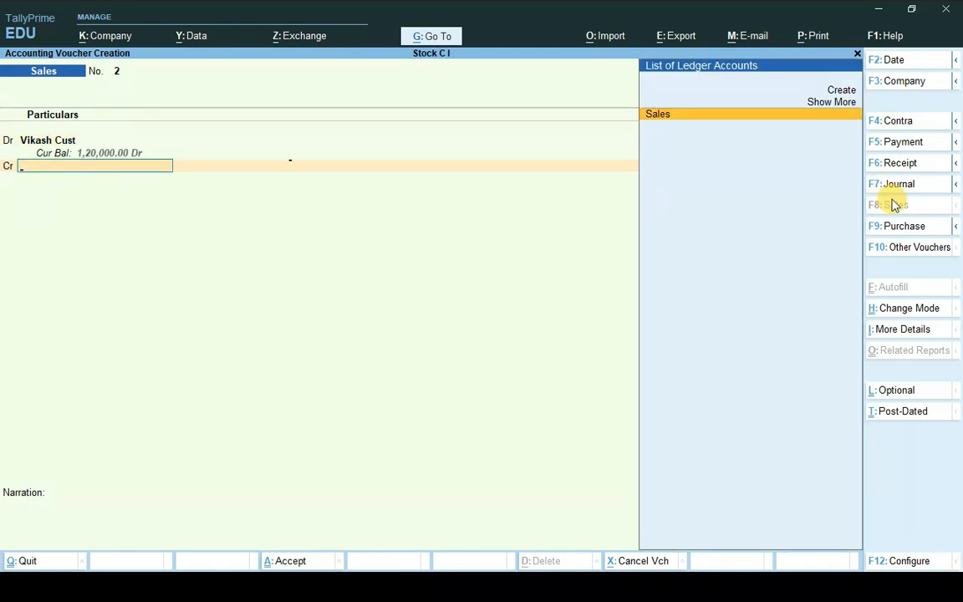
Credit the Sales ledger and allocate 1 nos of Bajaj Calliber from the Loadih godown at a rate of 40000.
key(Return)
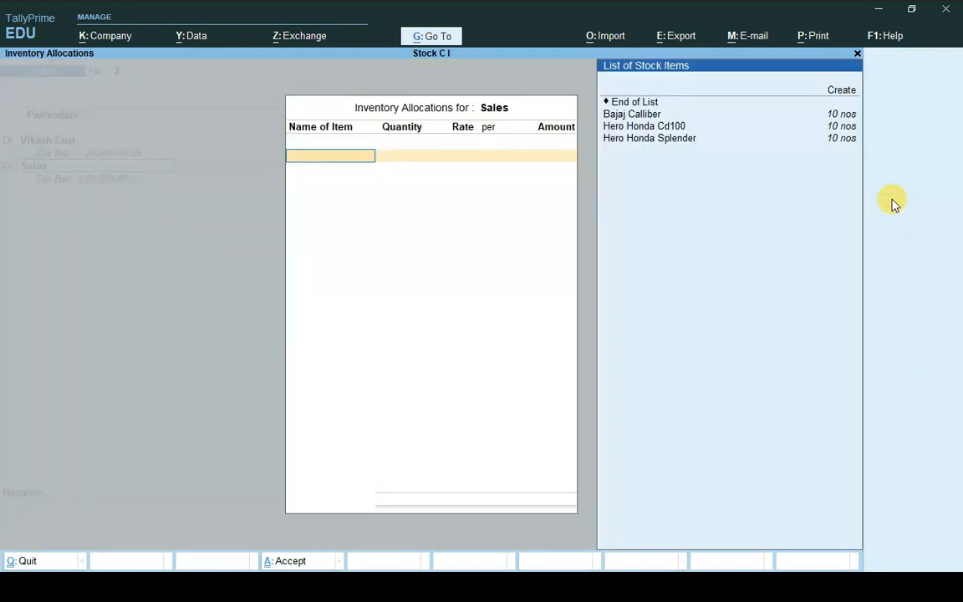
key(Down)
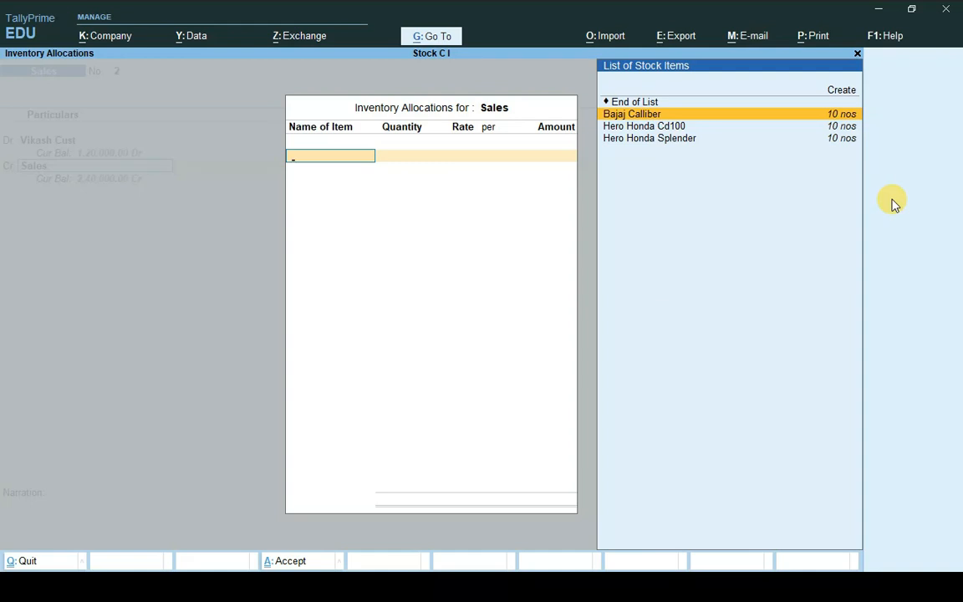
key(Return)
key(Down)
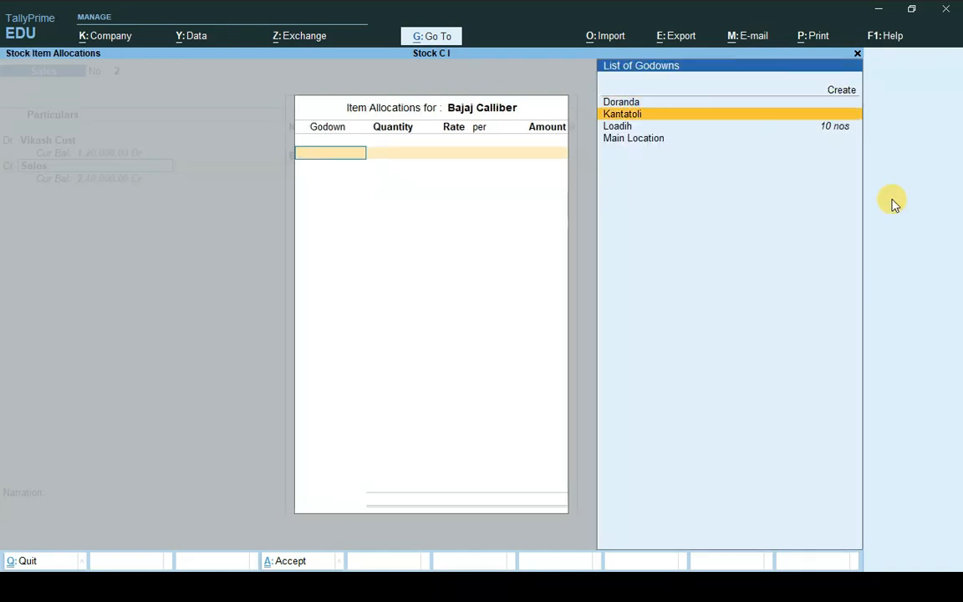
key(Down)
key(Return)
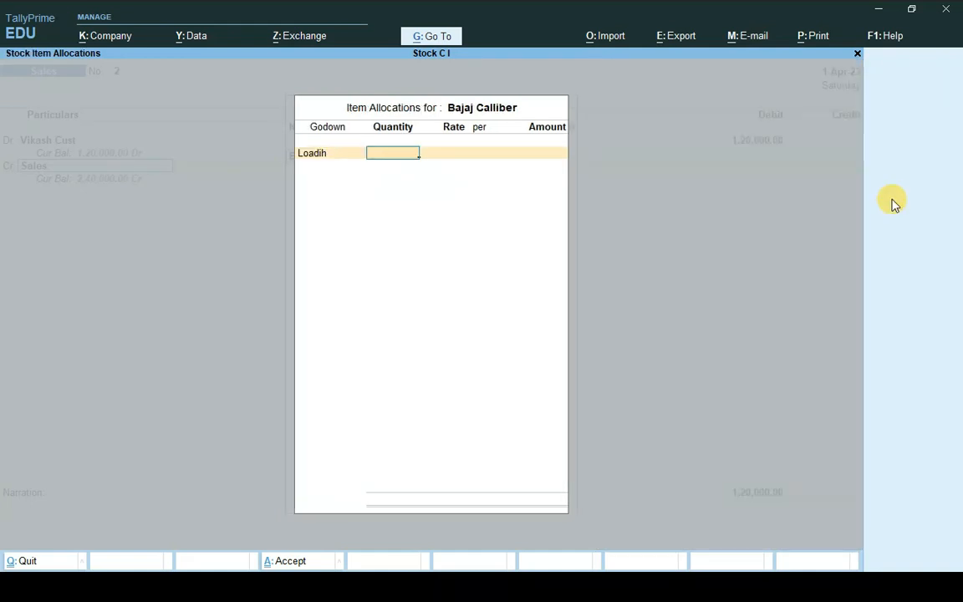
text(1)
key(Return)
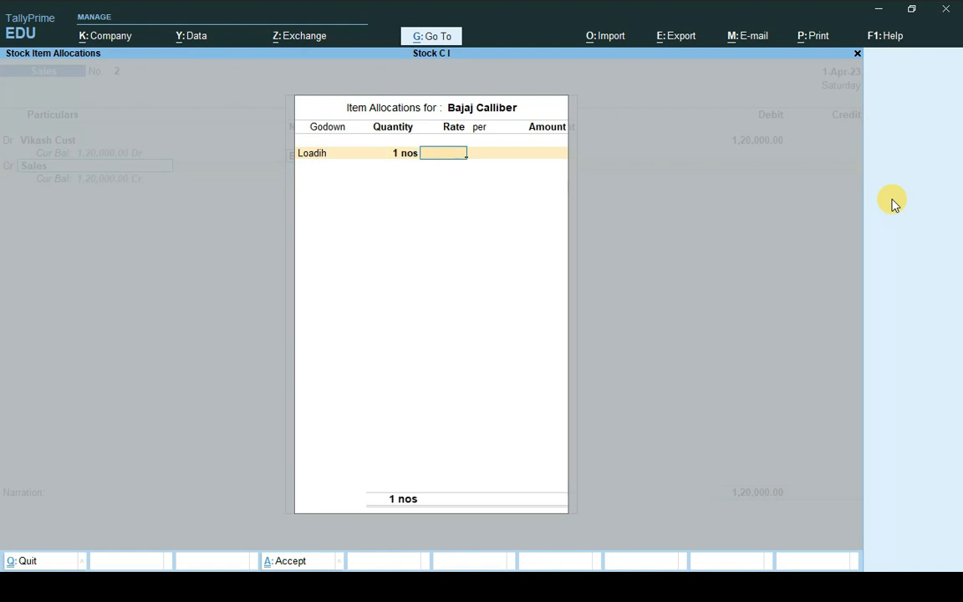
text(40000)
key(Return)
key(Return)
key(Return)
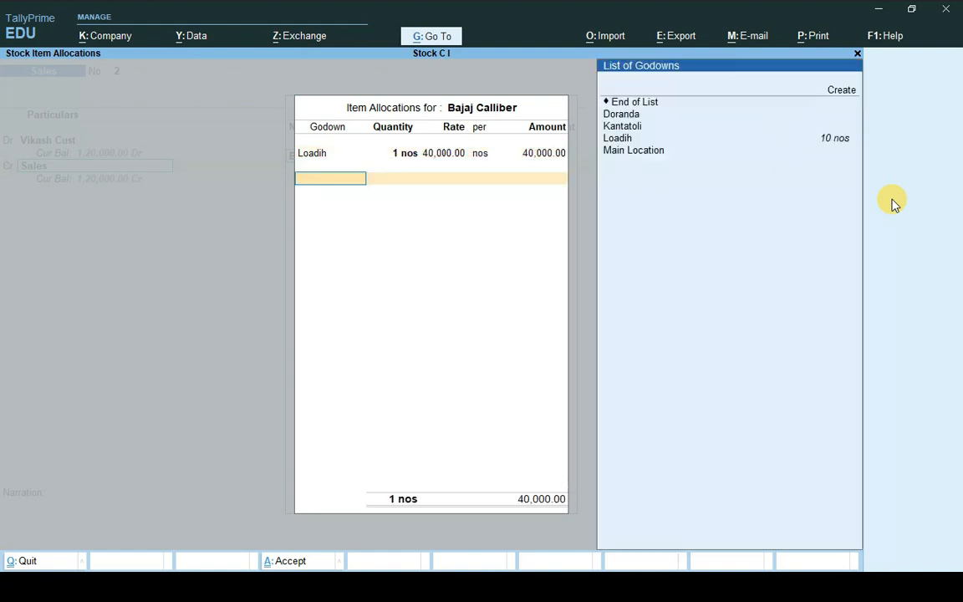
Add a second Bajaj Calliber allocation of 1 nos from the Loadih godown at 40,000.
key(Down)
key(Down)
key(Down)
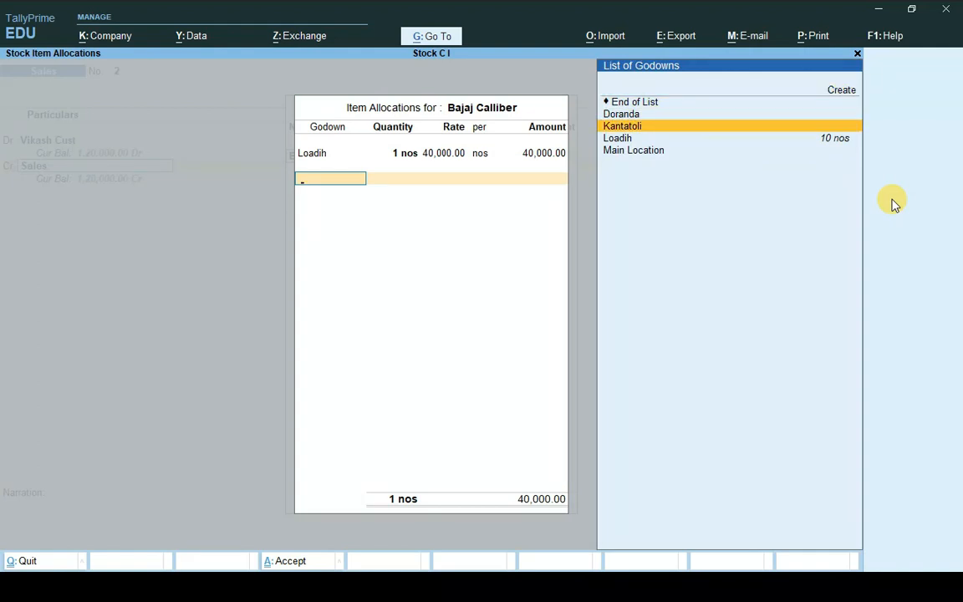
key(Up)
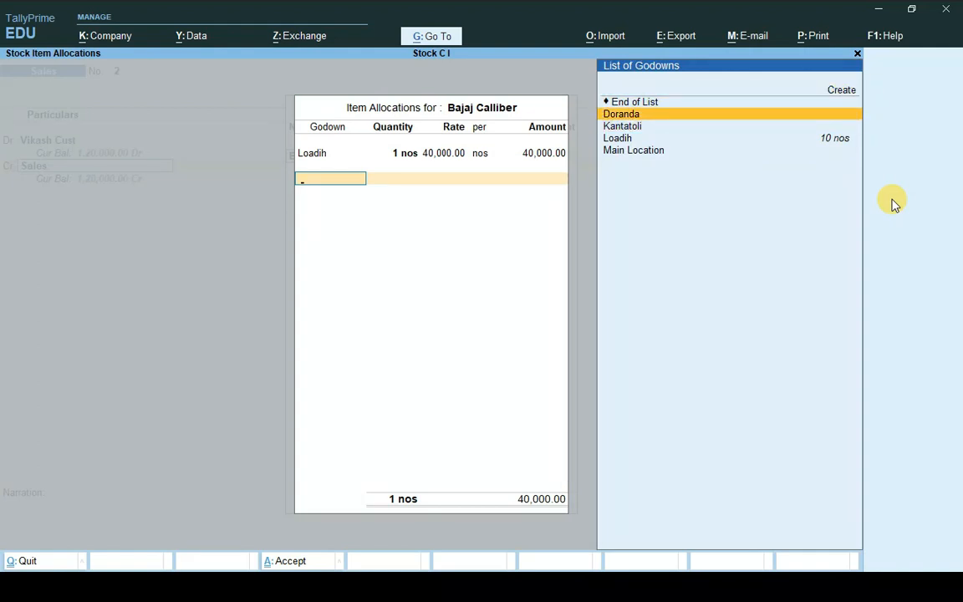
key(Down)
key(Down)
key(Return)
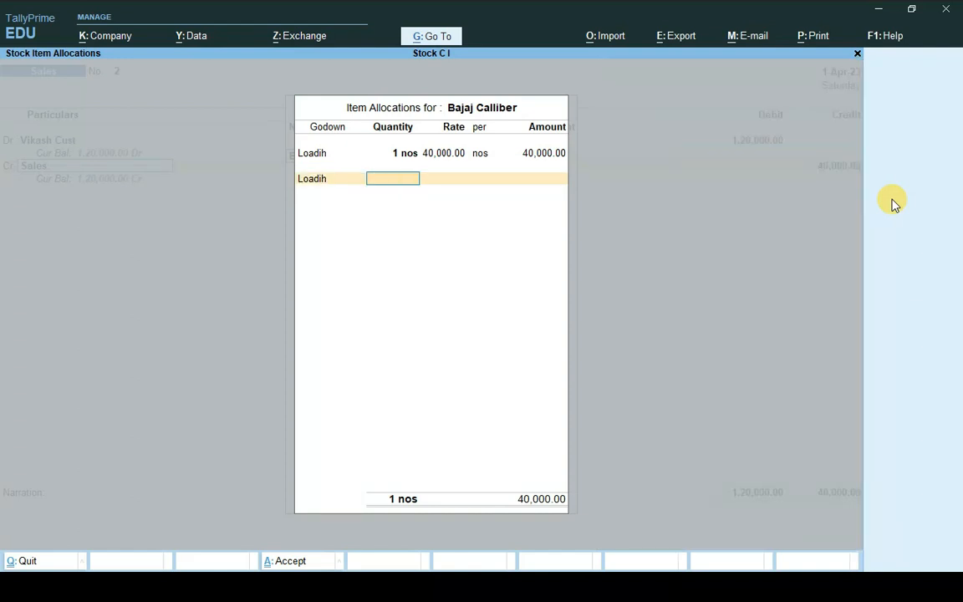
text(2)
key(BackSpace)
text(1)
key(Return)
key(Return)
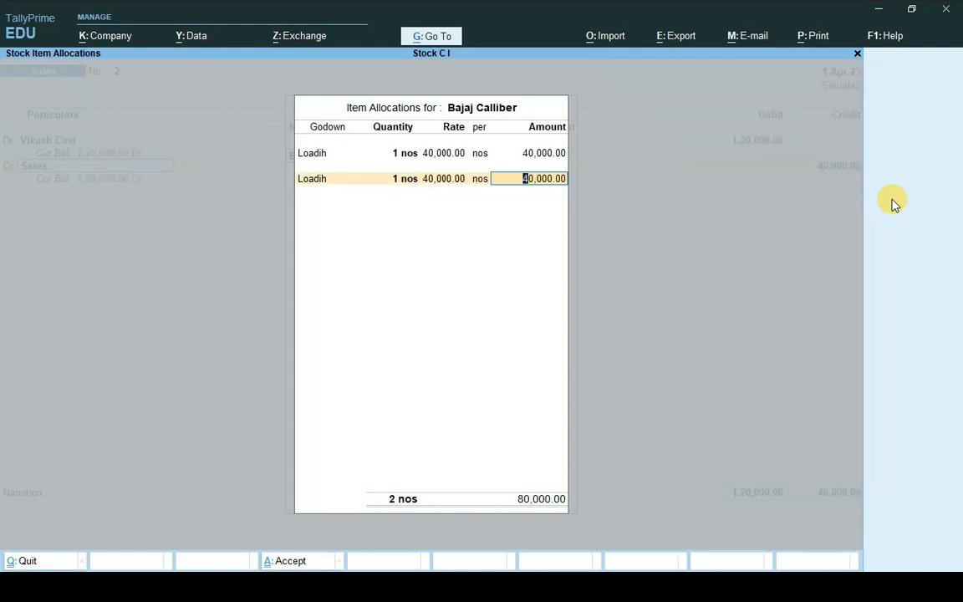
key(Return)
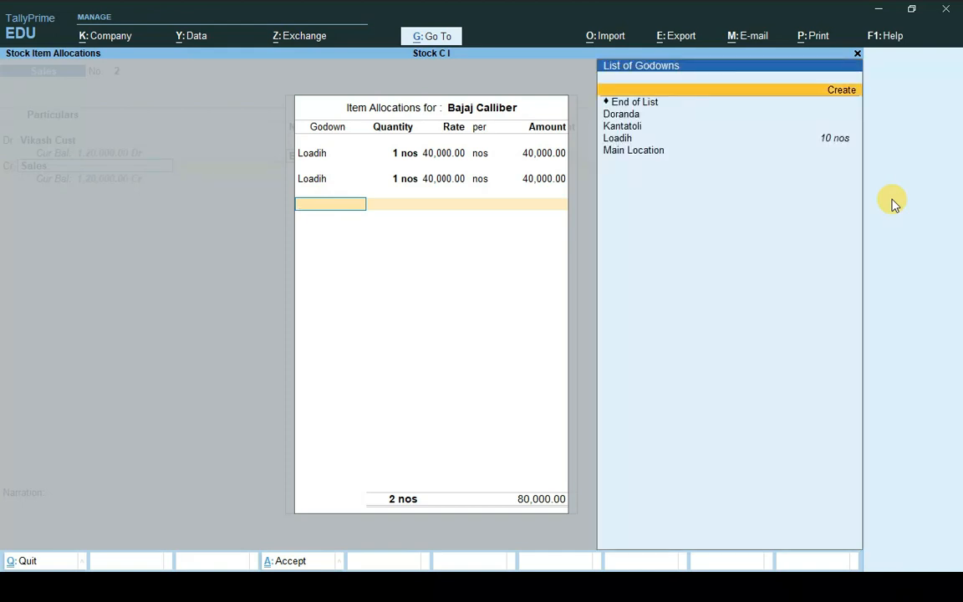
Add a third Bajaj Calliber allocation of 1 nos from the Doranda godown at 40,000 and end the godown list.
key(Return)
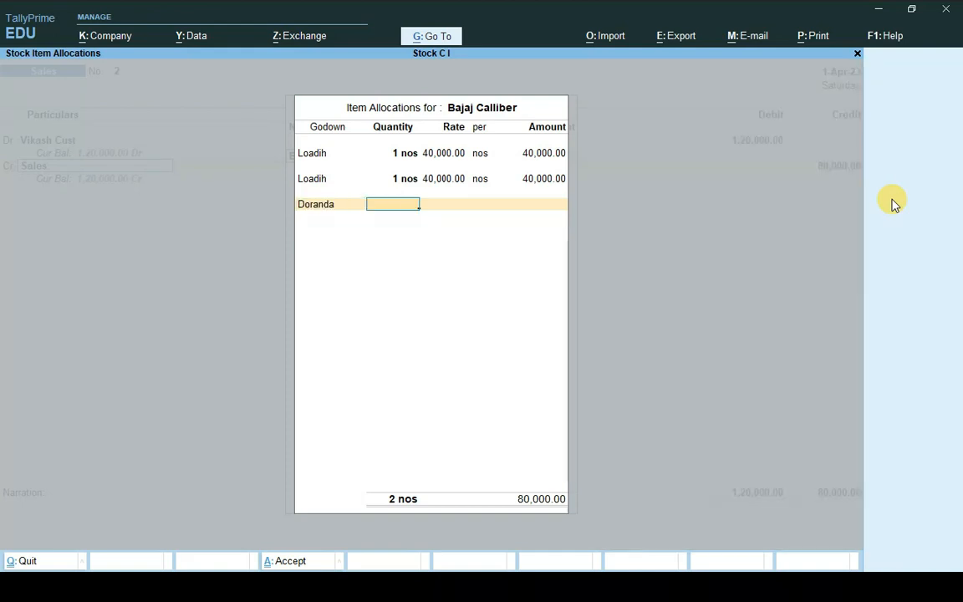
text(1)
key(Return)
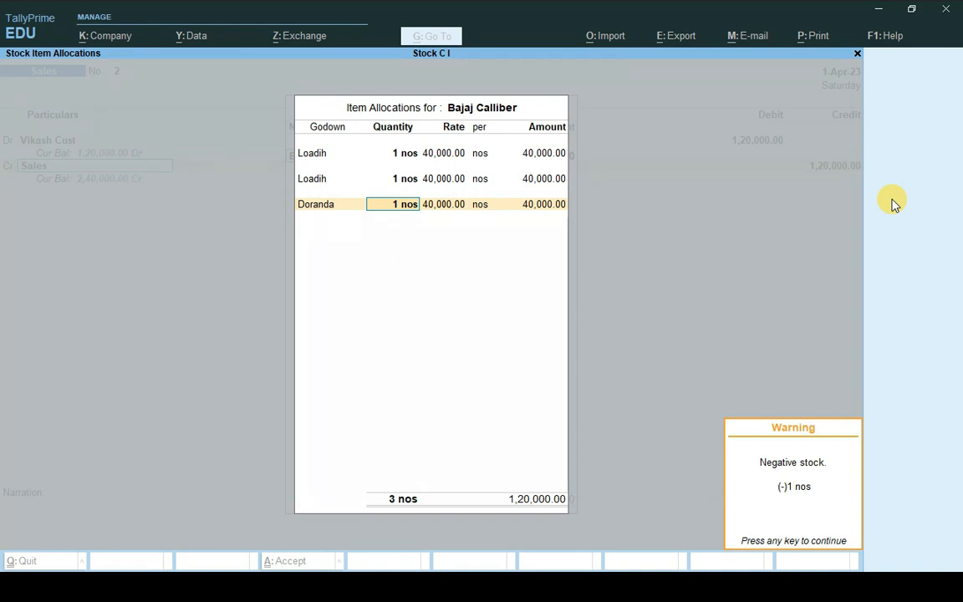
key(Return)
key(Return)
key(Return)
key(Return)
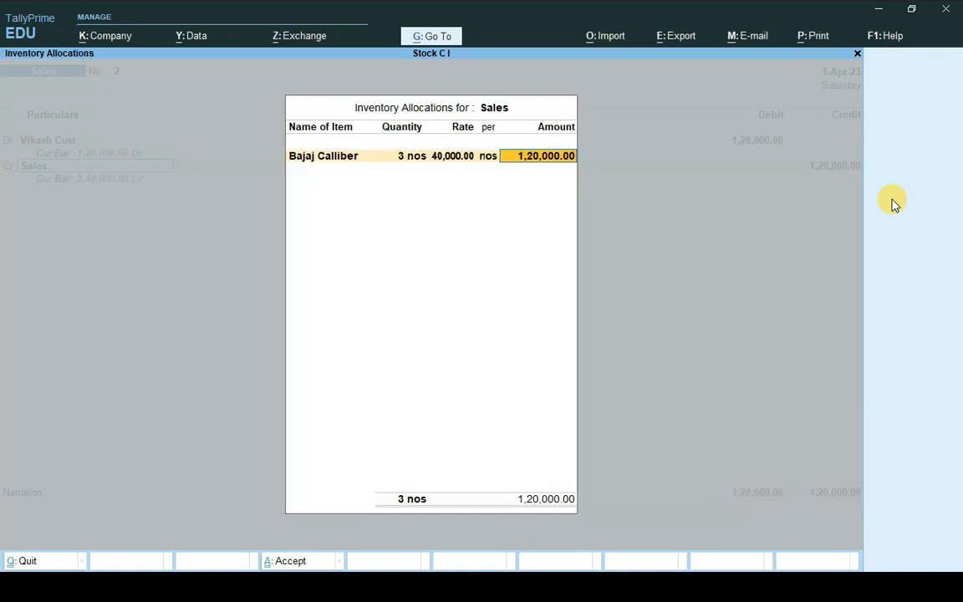
Finish the Sales ledger's inventory allocations and save the sales voucher without a narration.
key(Return)
key(Return)
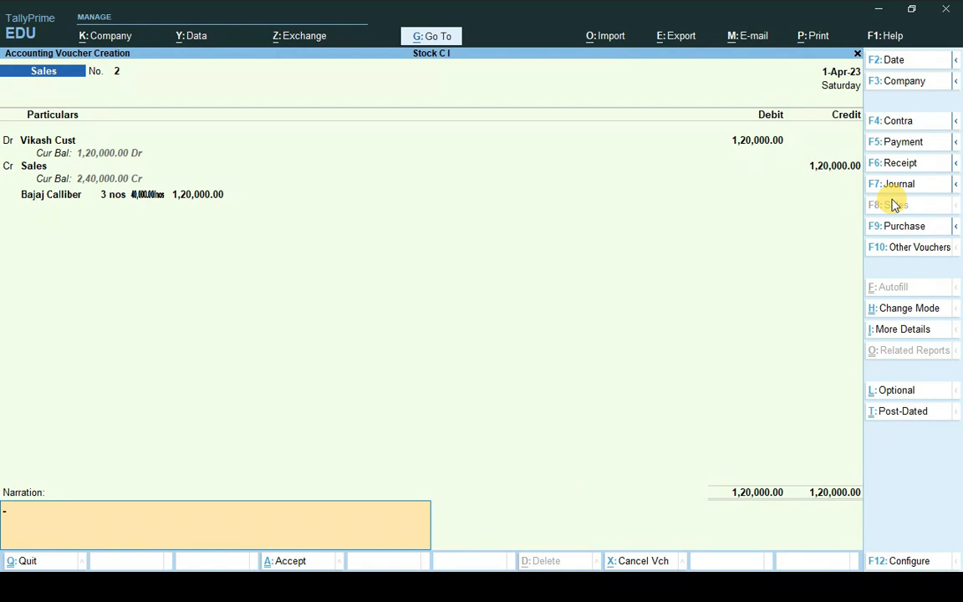
key(Return)
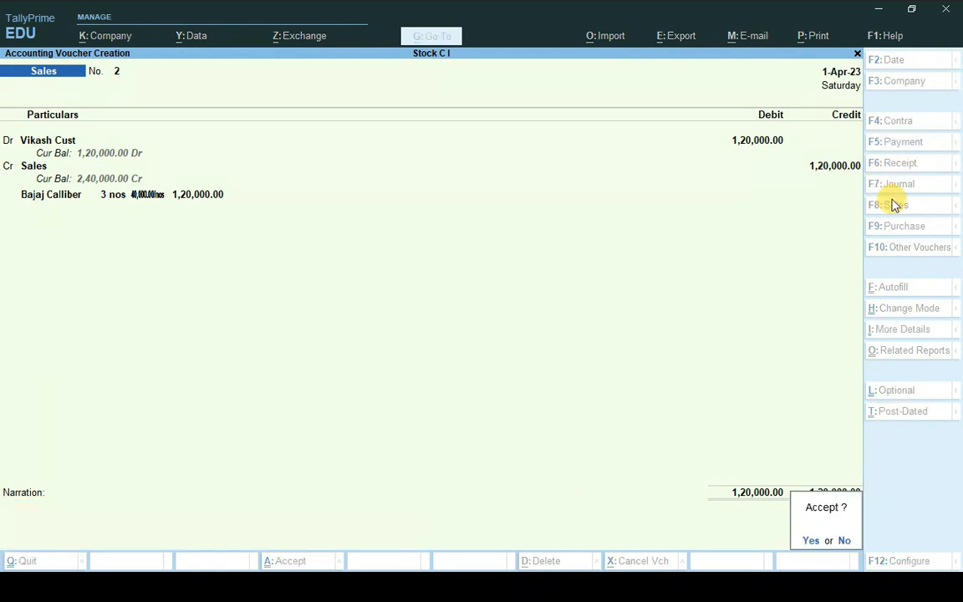
key(y)
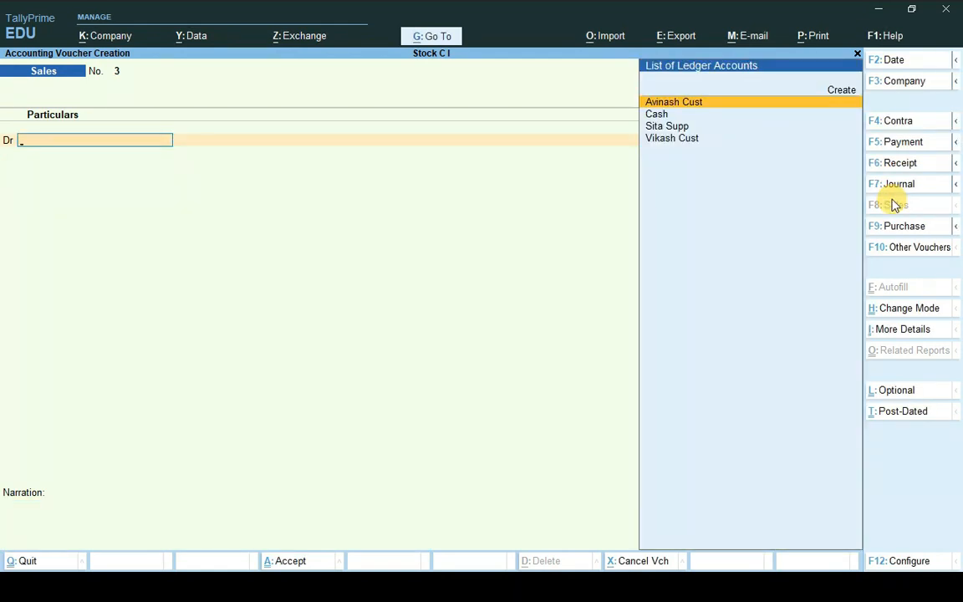
Start a receipt voucher and credit the last listed customer's ledger with 120000.
click(896, 163)
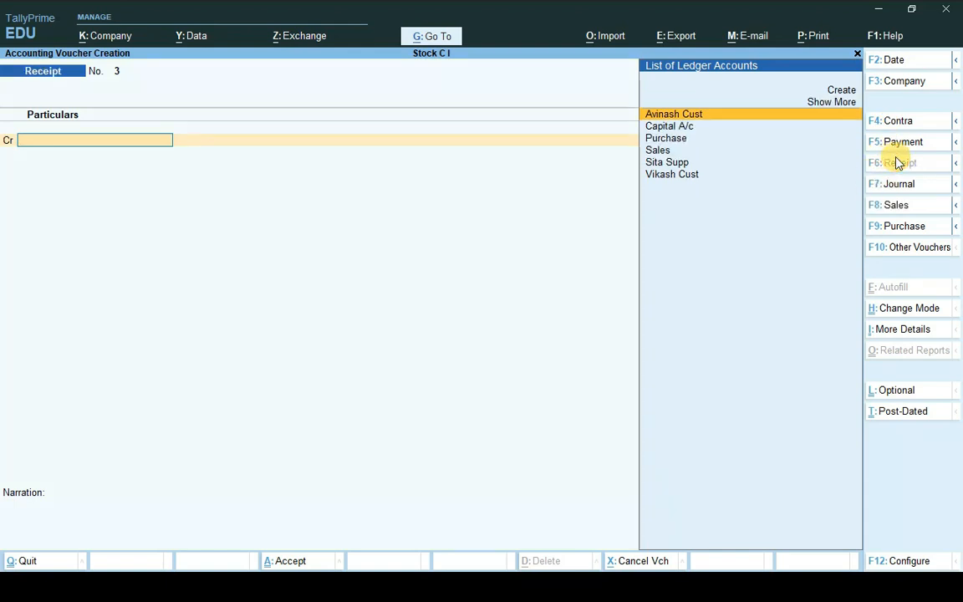
key(Down)
key(Down)
key(Down)
key(Down)
key(Down)
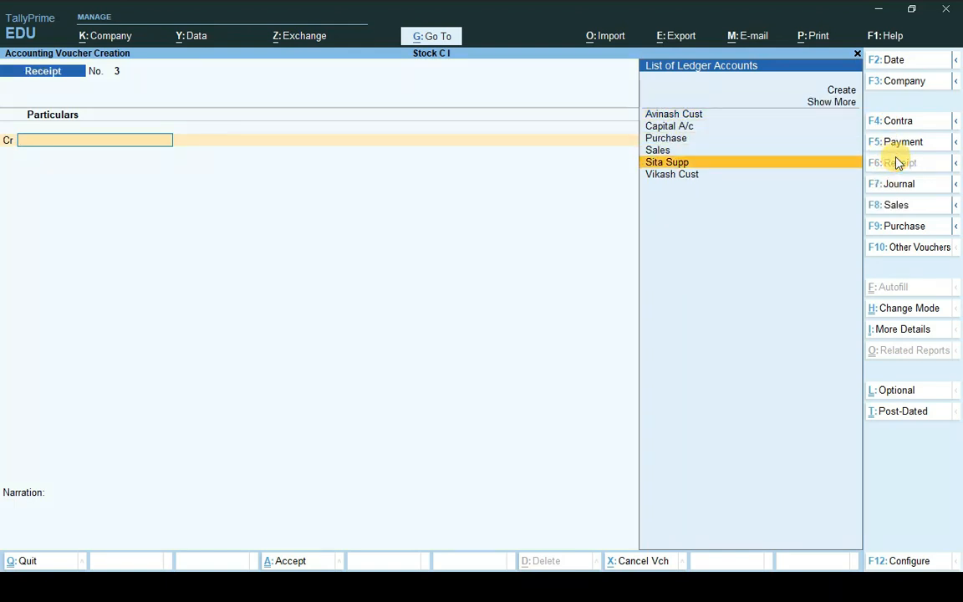
key(Return)
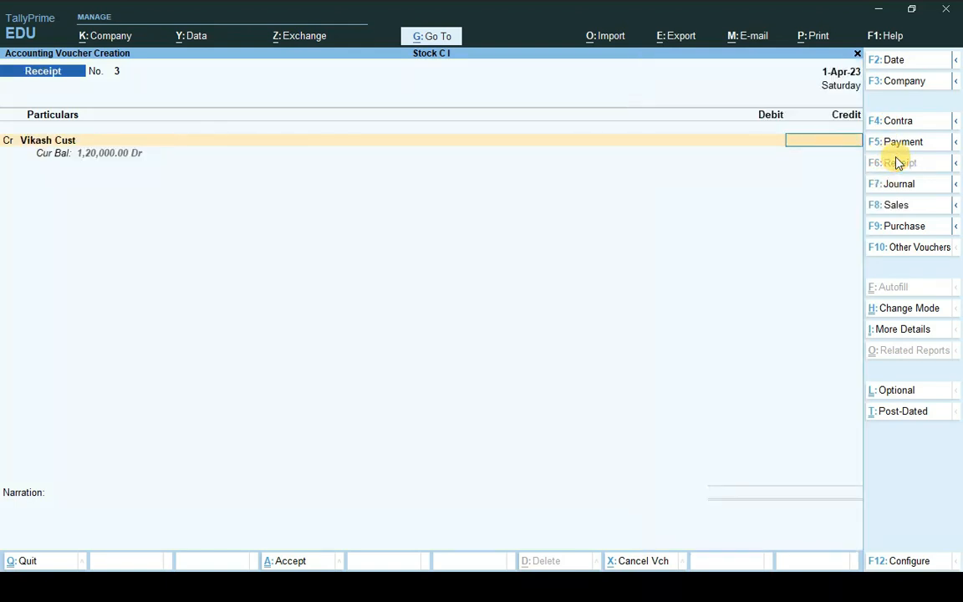
text(120000)
key(Return)
Debit the Cash ledger with 1,20,000, save the receipt voucher and leave voucher entry.
key(Return)
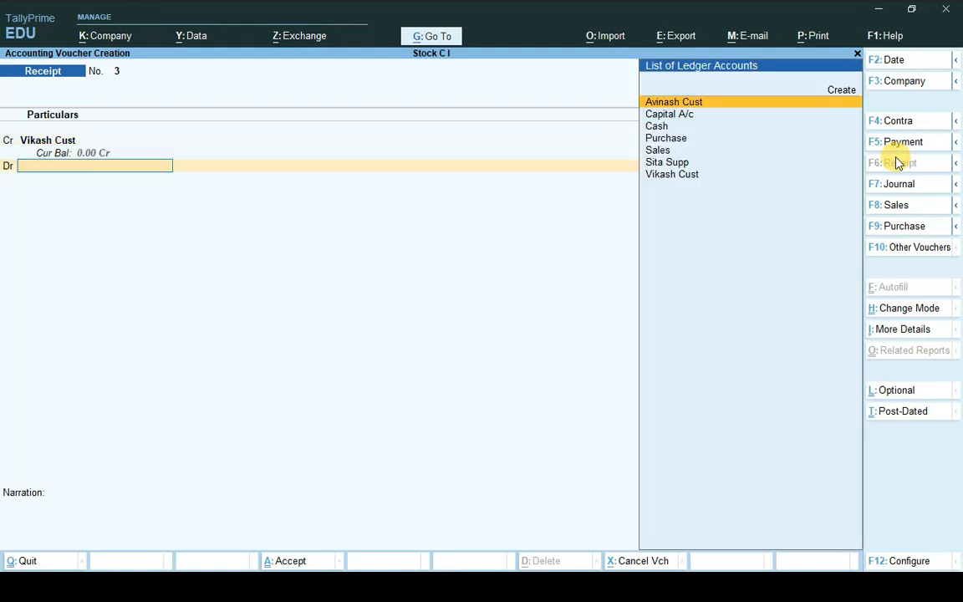
key(Return)
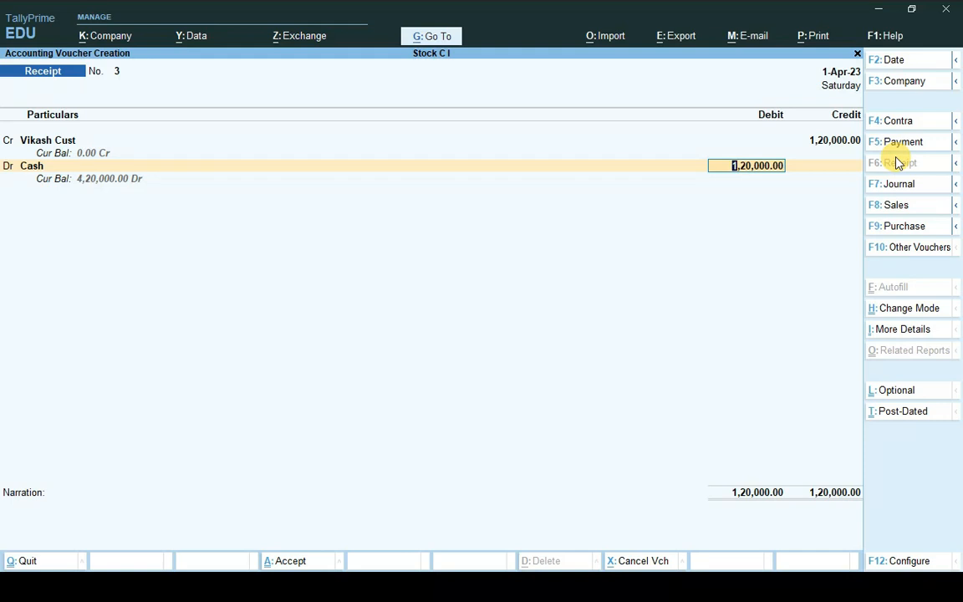
key(ctrl+a)
key(Escape)
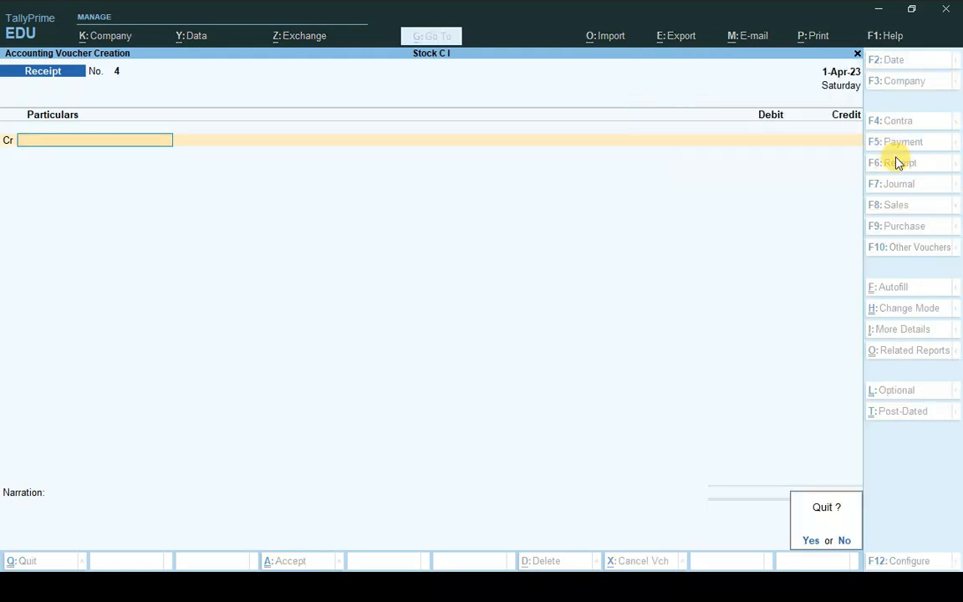
key(y)
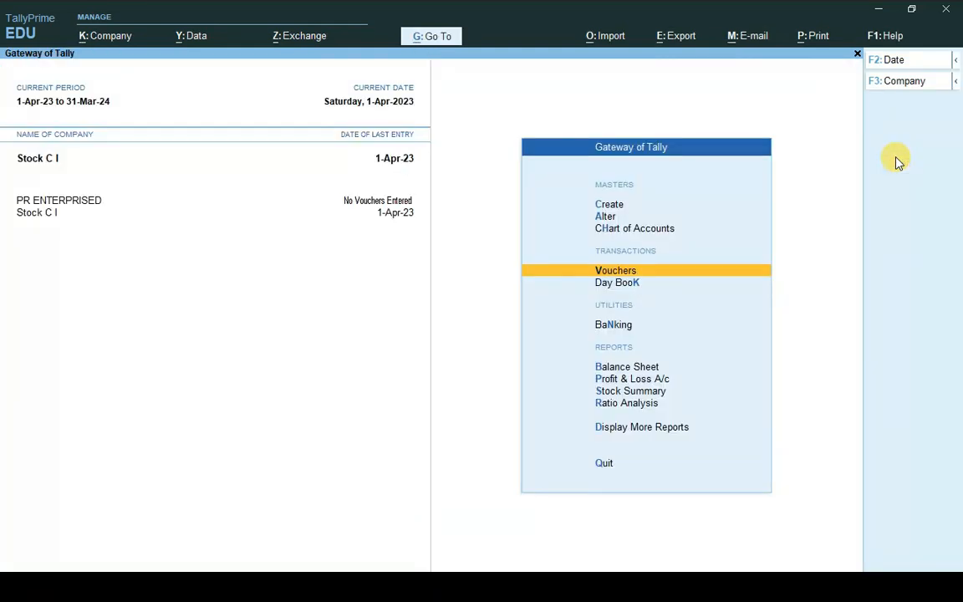
Examine the company's Balance Sheet and its Current Liabilities group summary, and return to the Gateway of Tally.
key(Down)
key(Down)
key(Down)
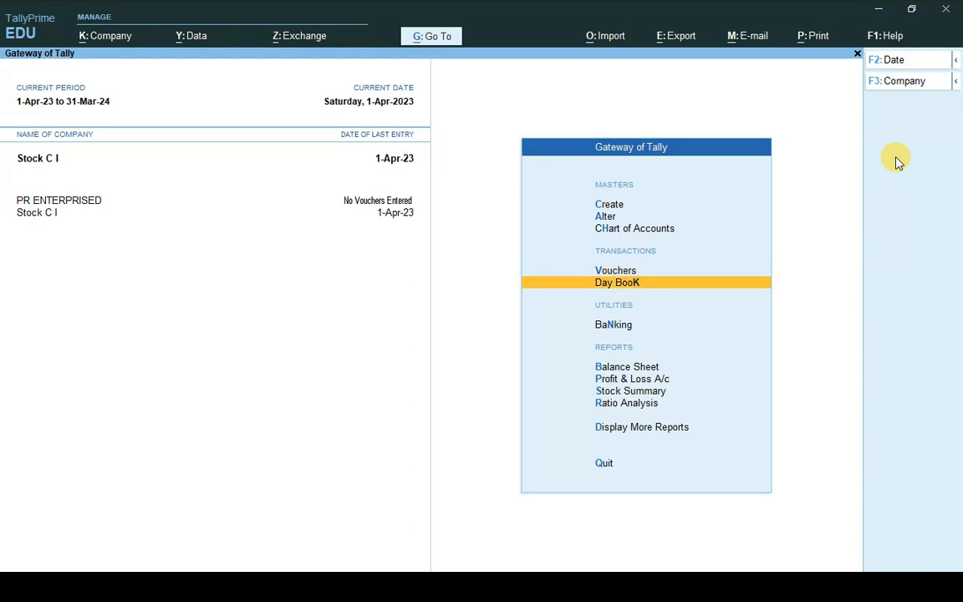
key(Return)
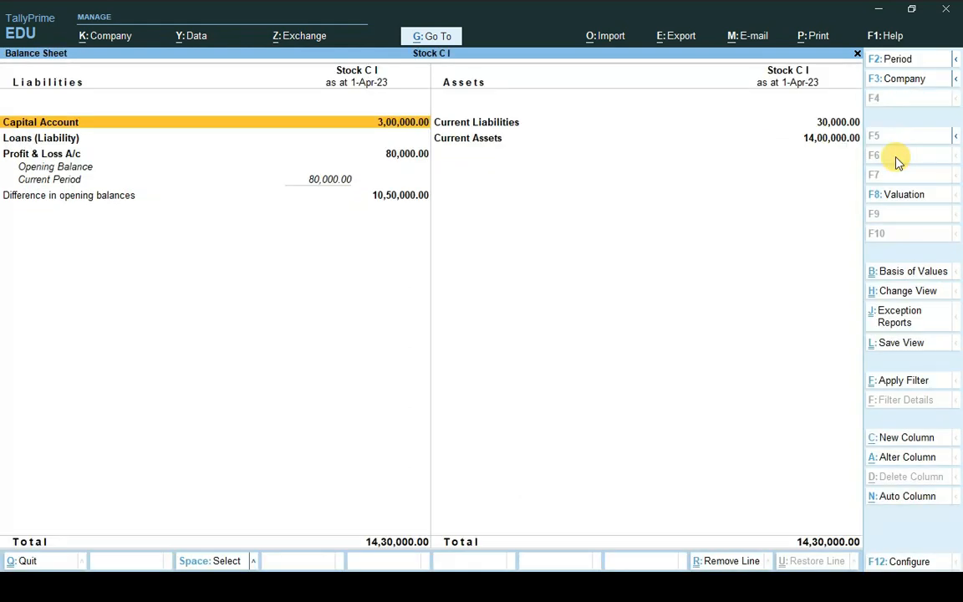
key(Right)
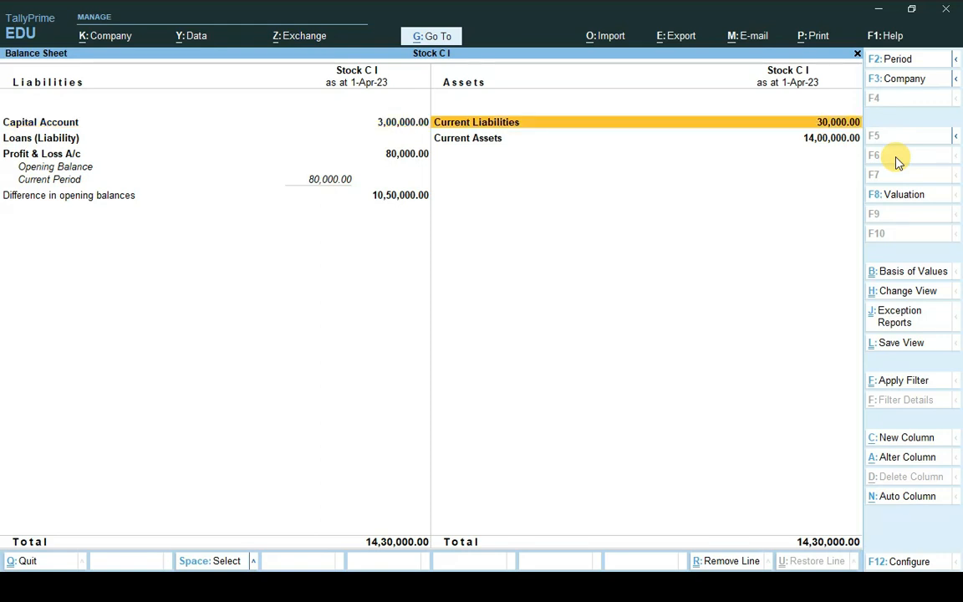
key(Return)
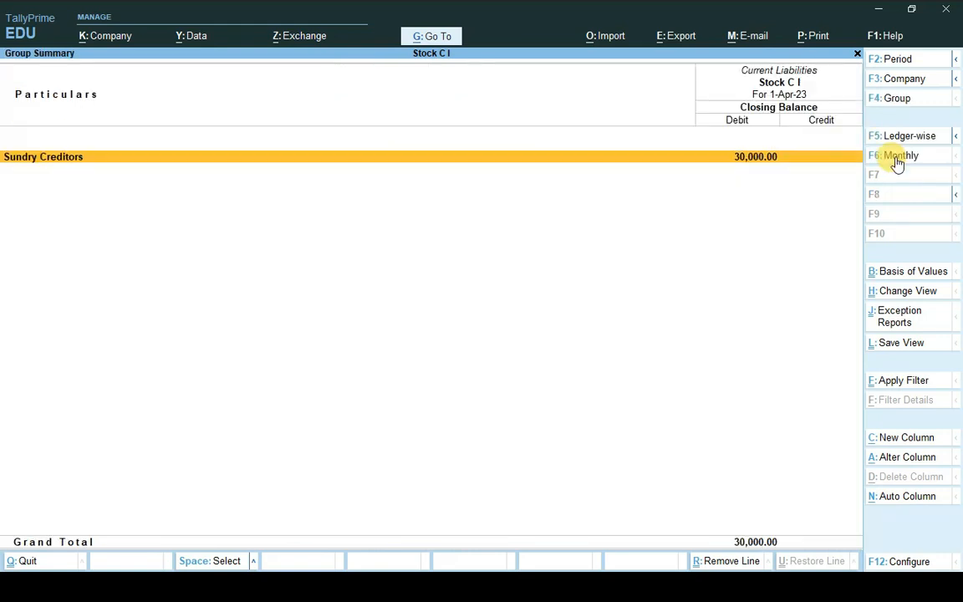
key(Escape)
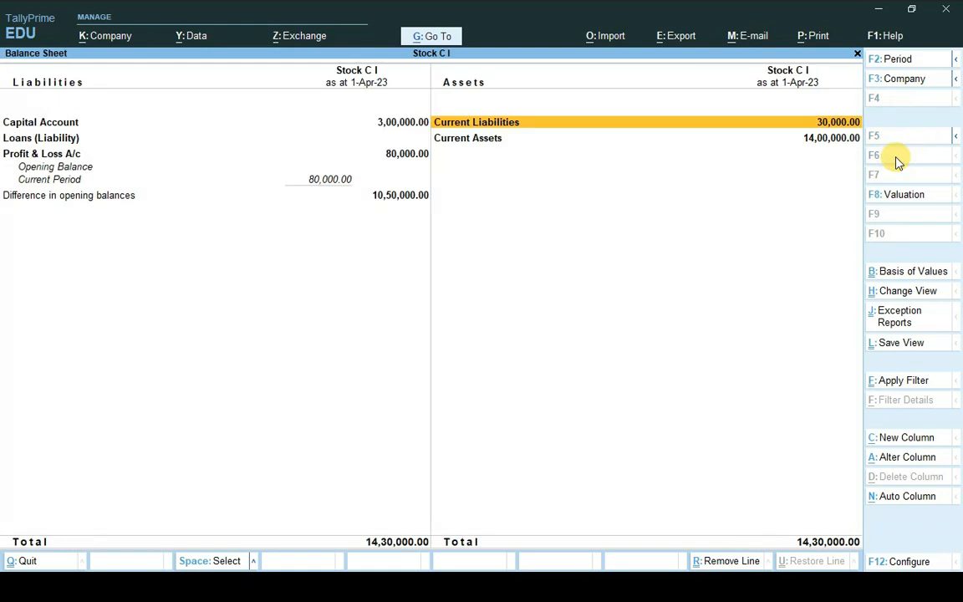
key(Escape)
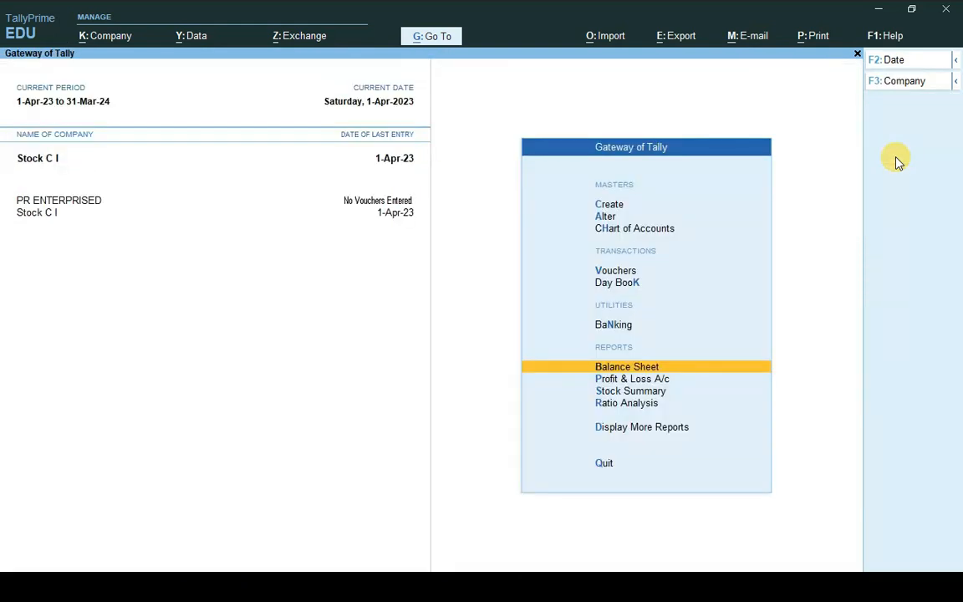
Review the vouchers recorded for 1-Apr-23 in the Day Book and return to the Gateway of Tally.
key(Up)
key(Up)
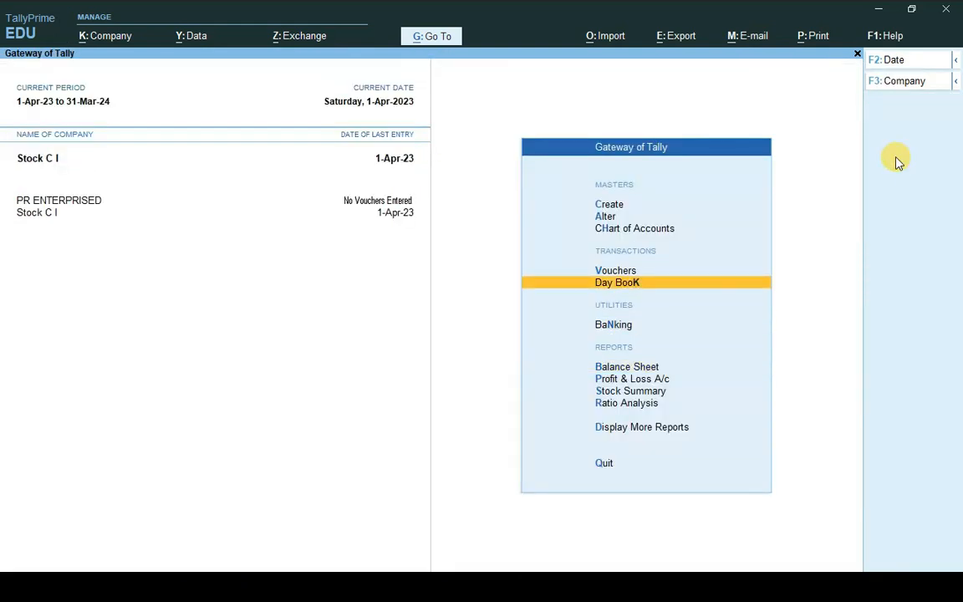
key(Return)
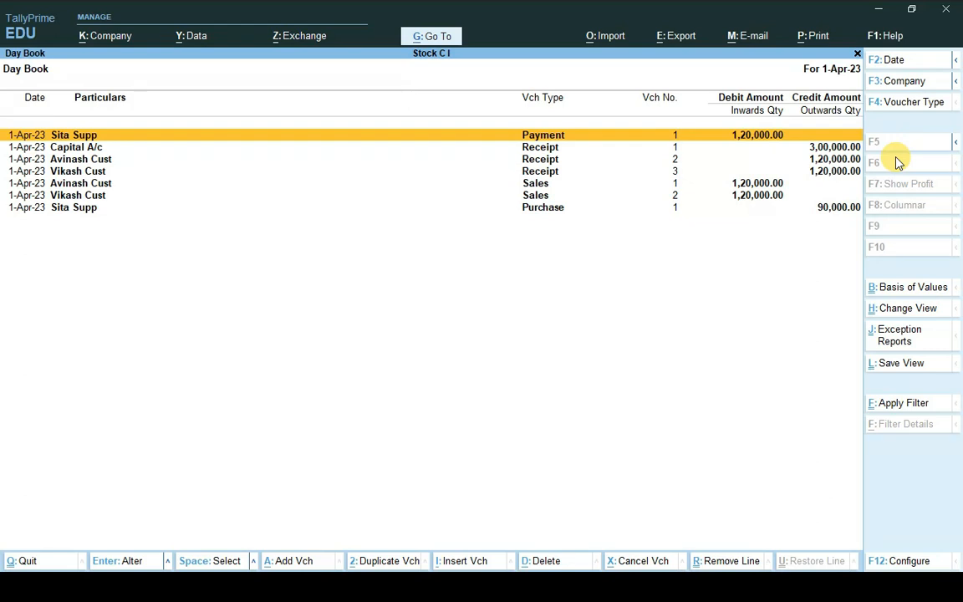
key(Escape)
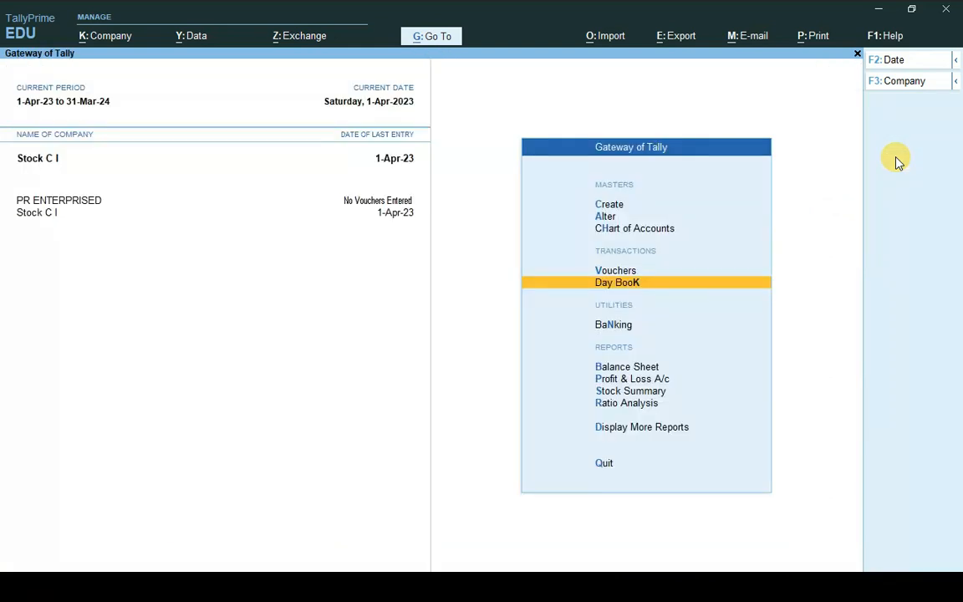
Examine the Balance Sheet's Loans (Liability), Profit & Loss A/c and Current Assets lines, and return to the Gateway of Tally.
key(Down)
key(Down)
key(Return)
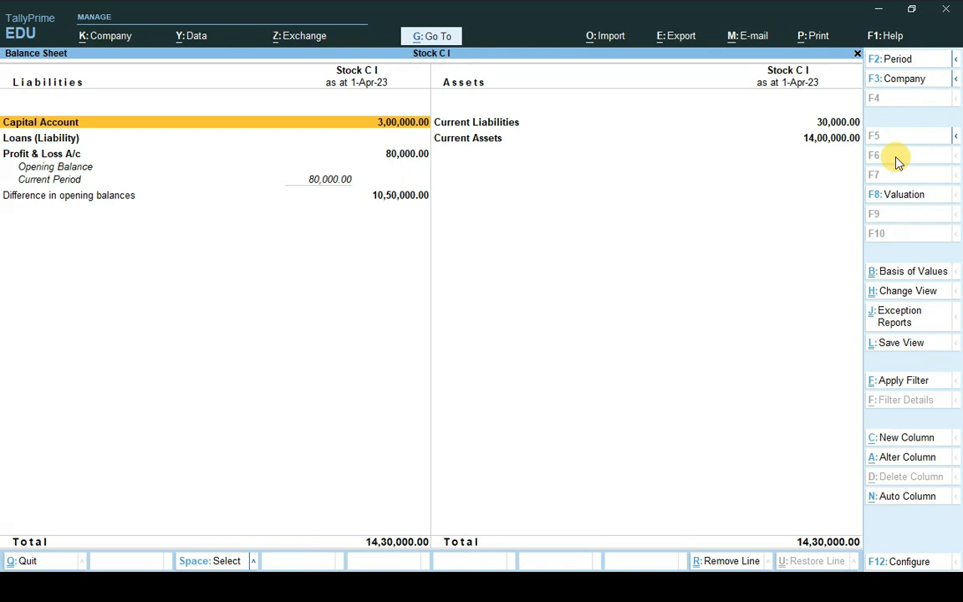
key(Down)
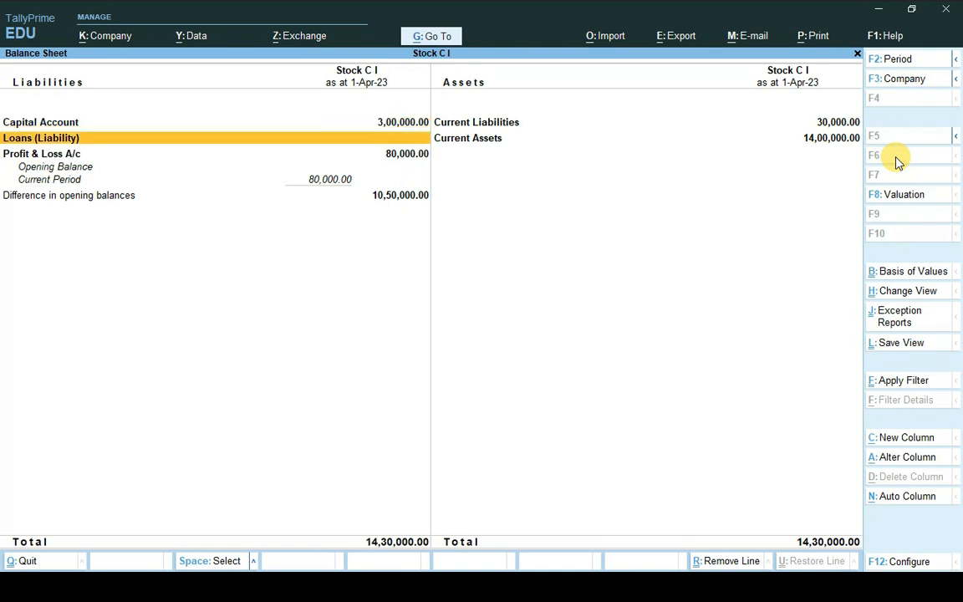
key(Down)
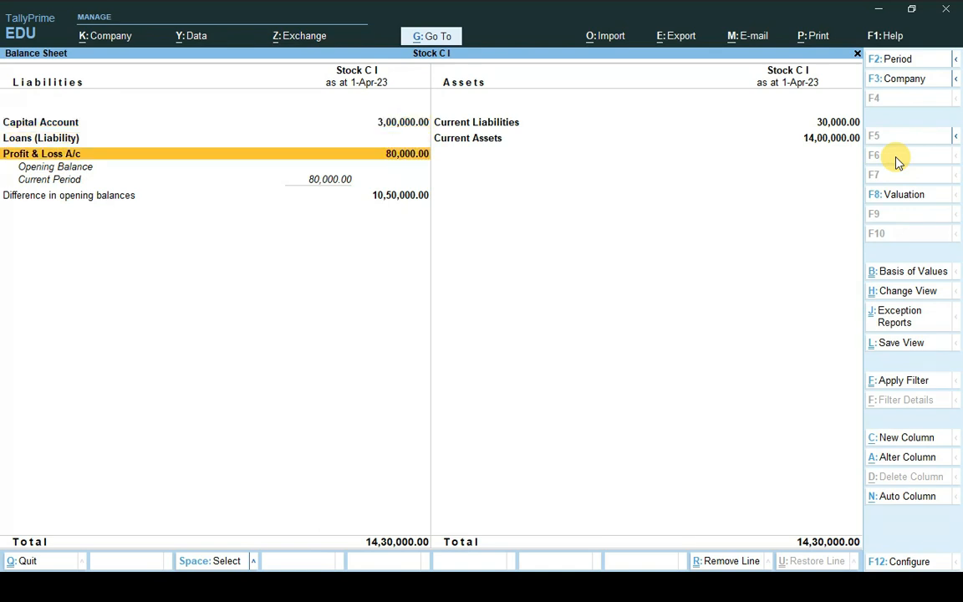
key(Up)
key(Right)
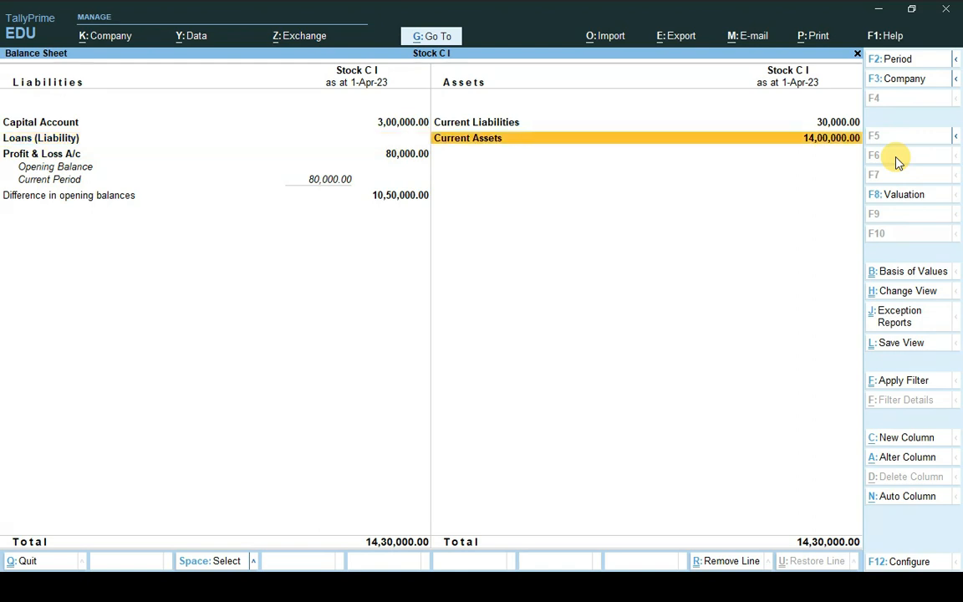
key(Escape)
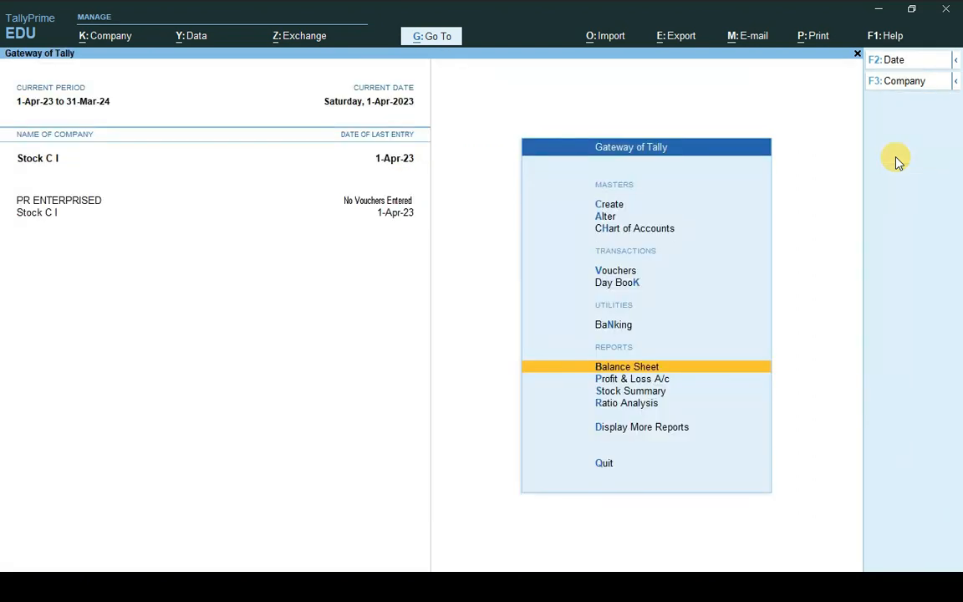
Examine the Profit & Loss A/c, checking the Closing Stock and Sales Accounts lines, and return to the Gateway of Tally.
key(Down)
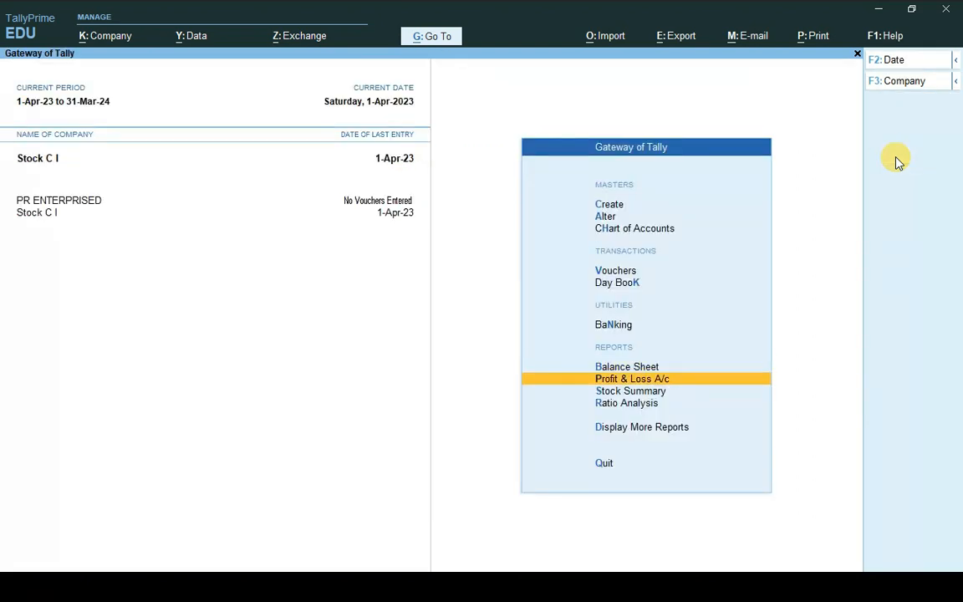
key(Return)
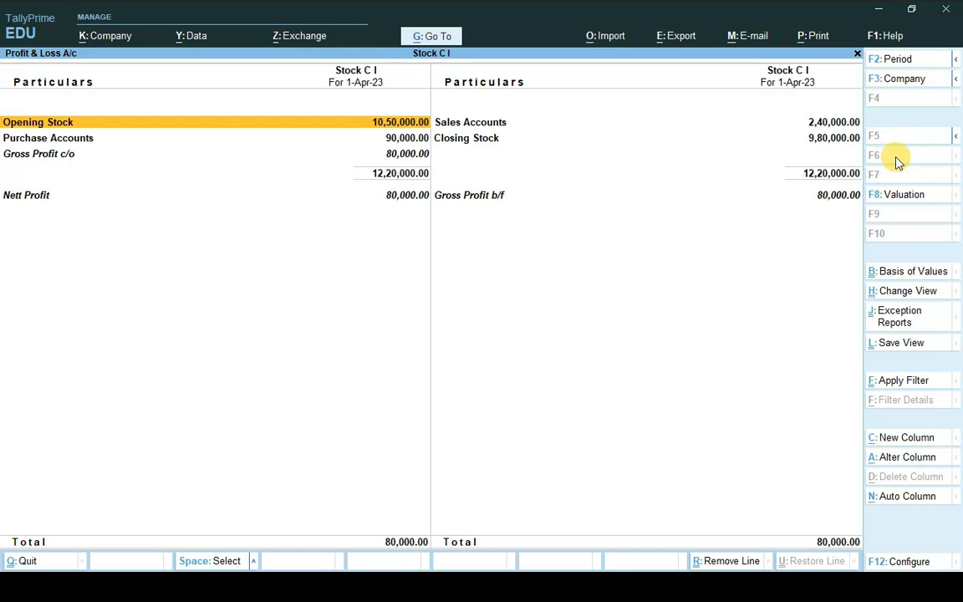
key(Right)
key(Down)
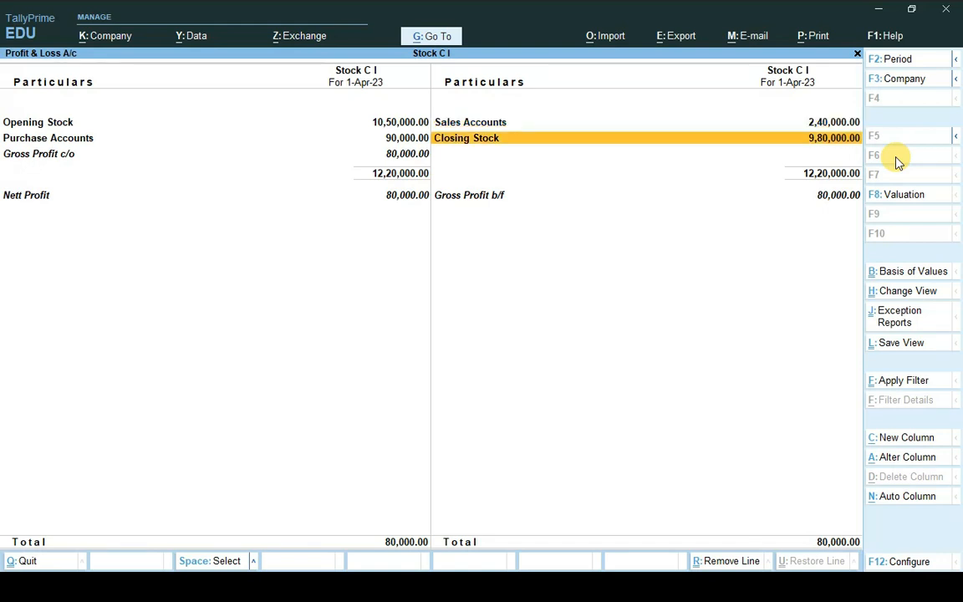
key(Left)
key(Right)
key(Up)
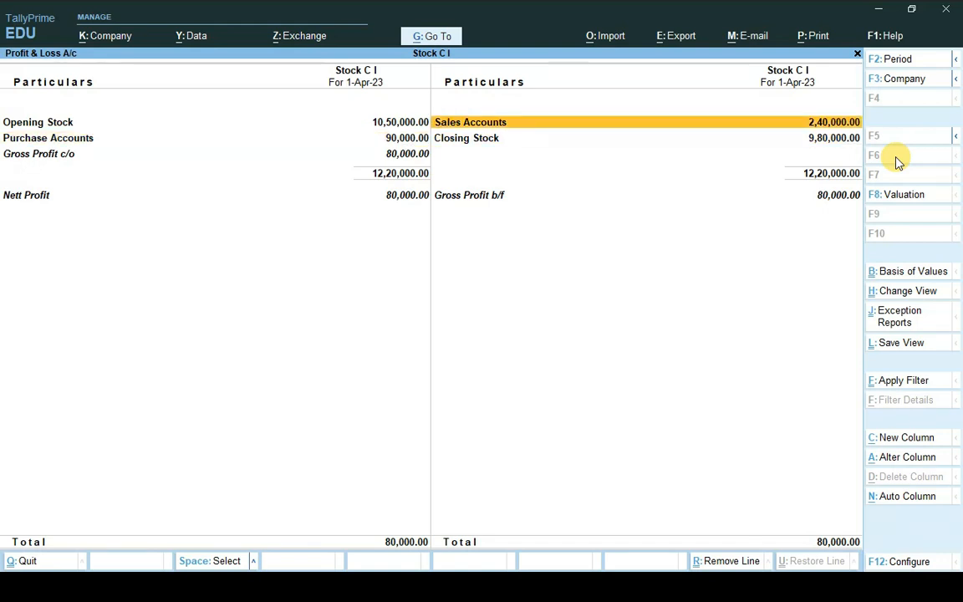
key(Escape)
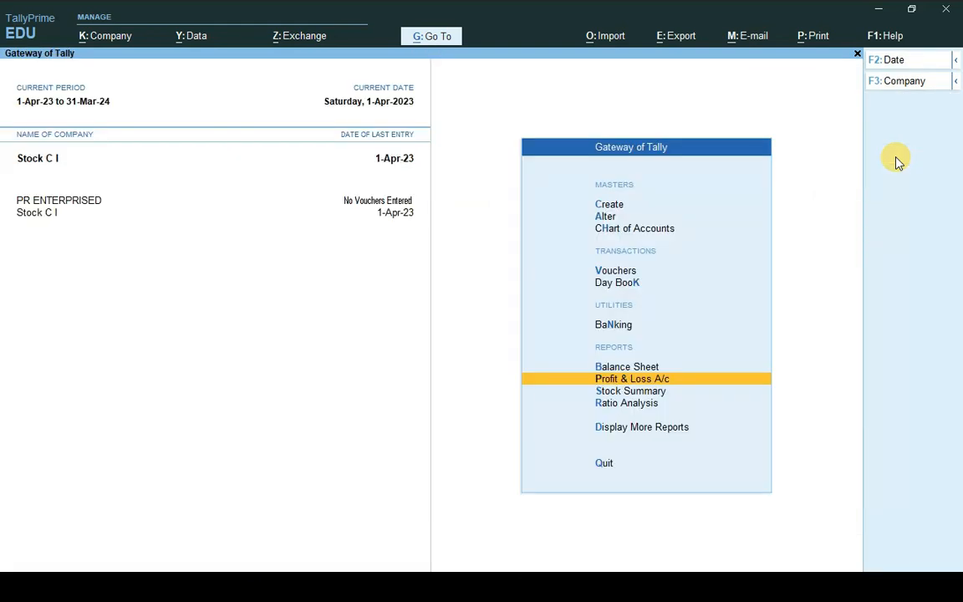
View the Stock Summary and the item balances within the Two Wheeler stock group, and leave the report.
key(Down)
key(Return)
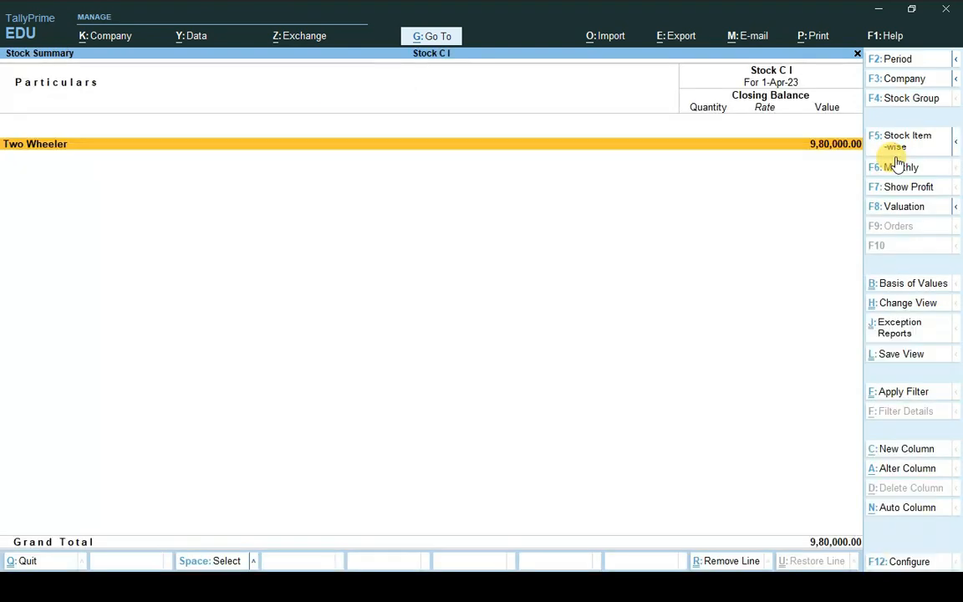
key(Return)
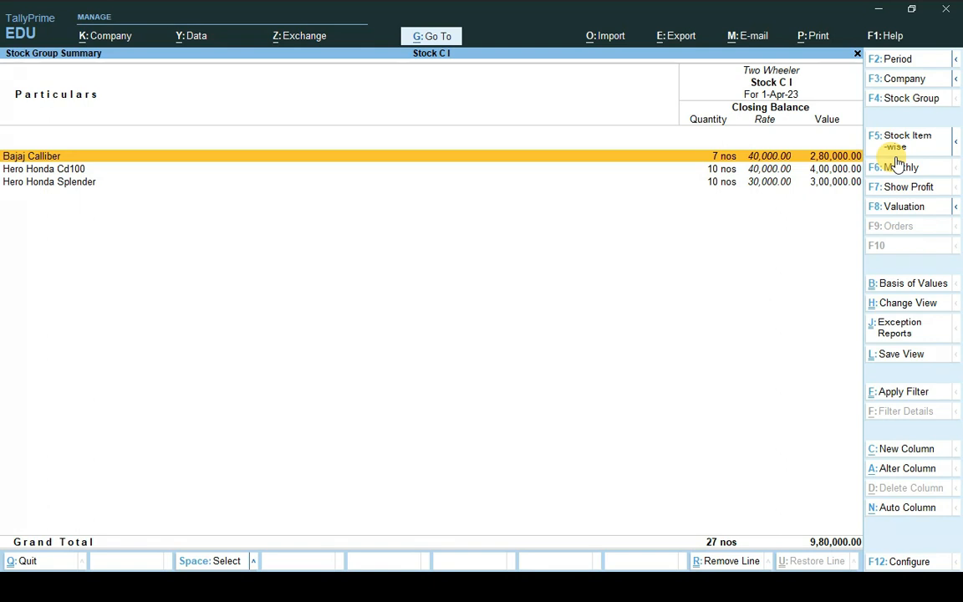
key(Escape)
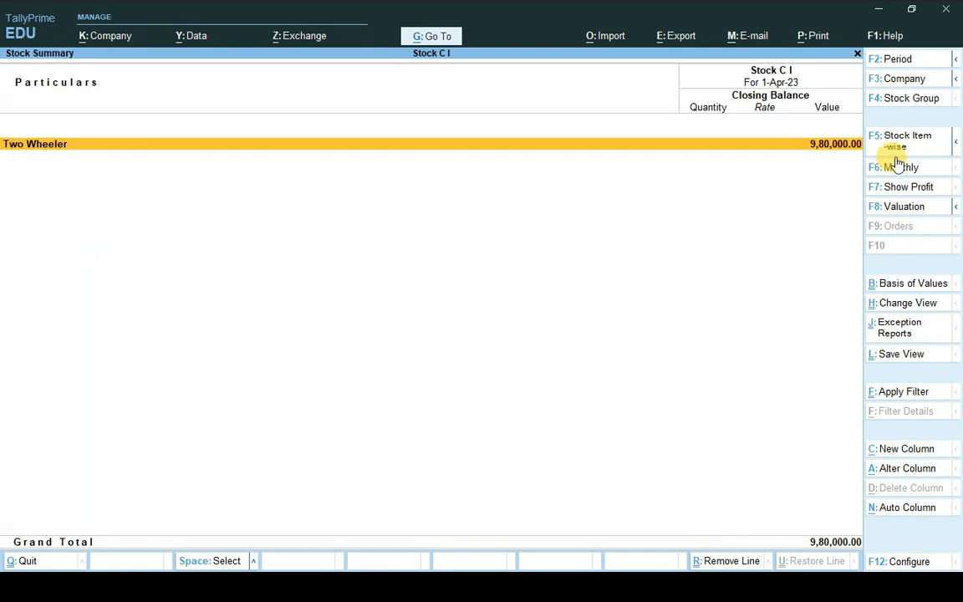
key(Escape)
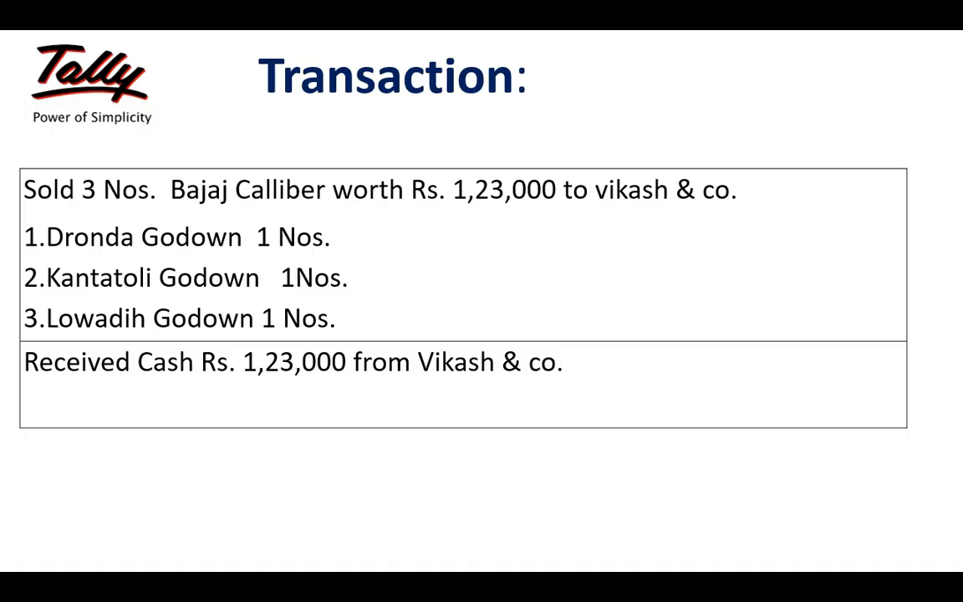